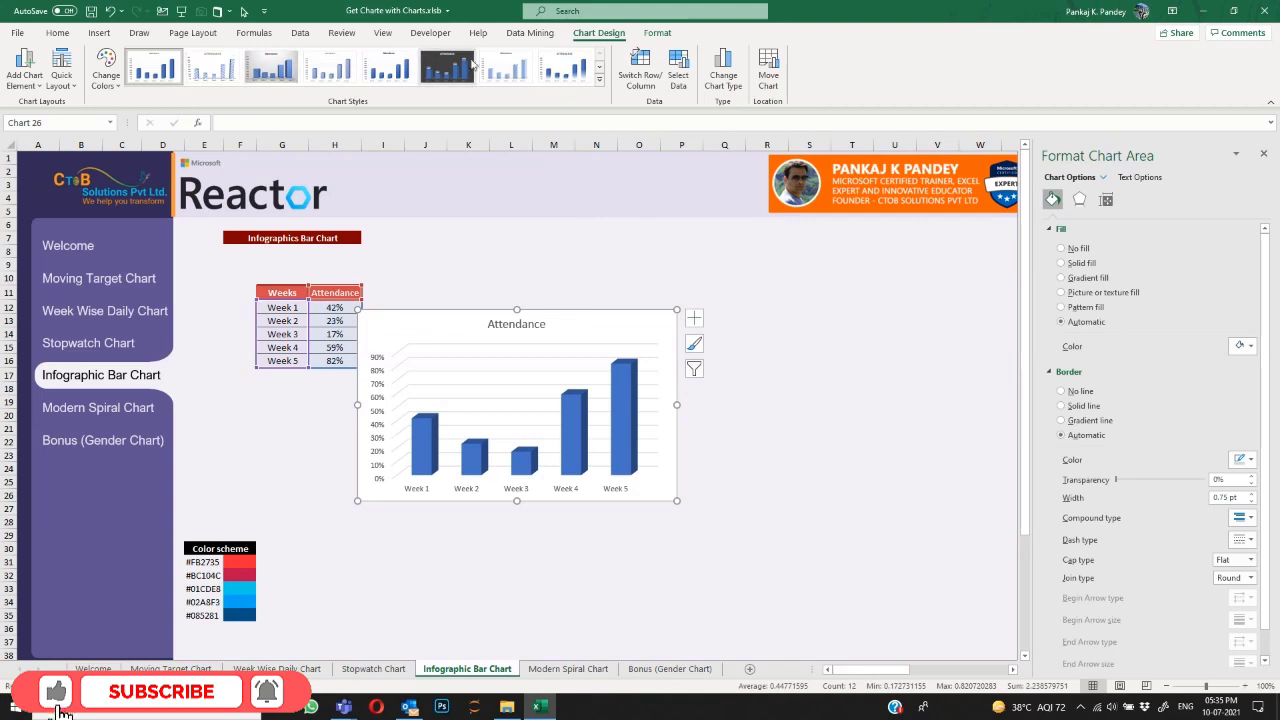
# Step: Delete the Attendance 3-D column chart from the Infographic Bar Chart sheet
pyautogui.click(598, 78)
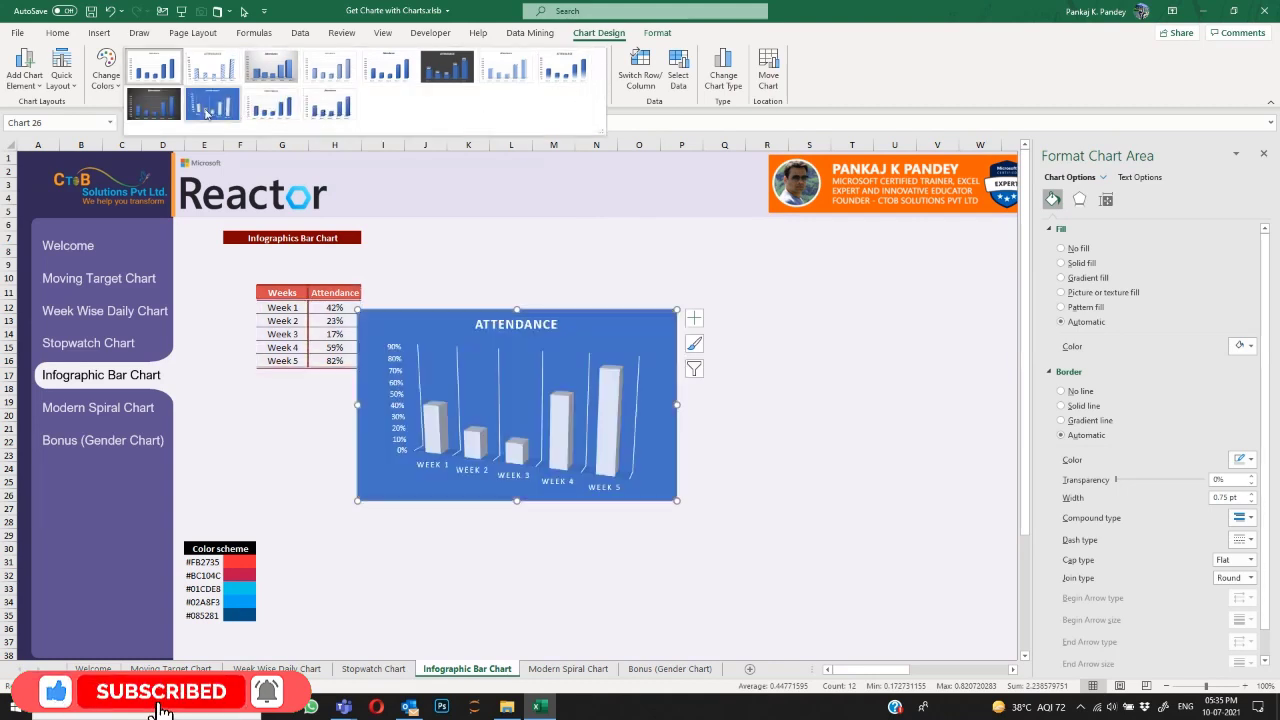
pyautogui.click(578, 314)
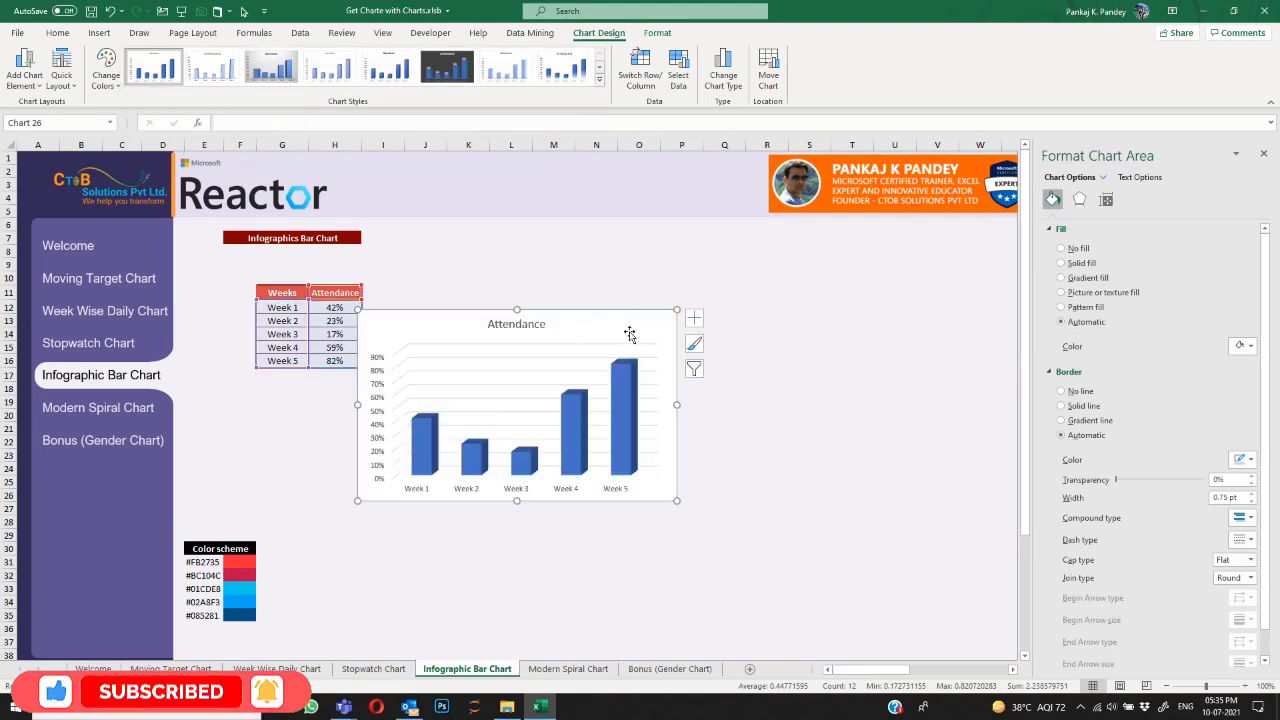
pyautogui.moveTo(629, 309); pyautogui.dragTo(712, 378)
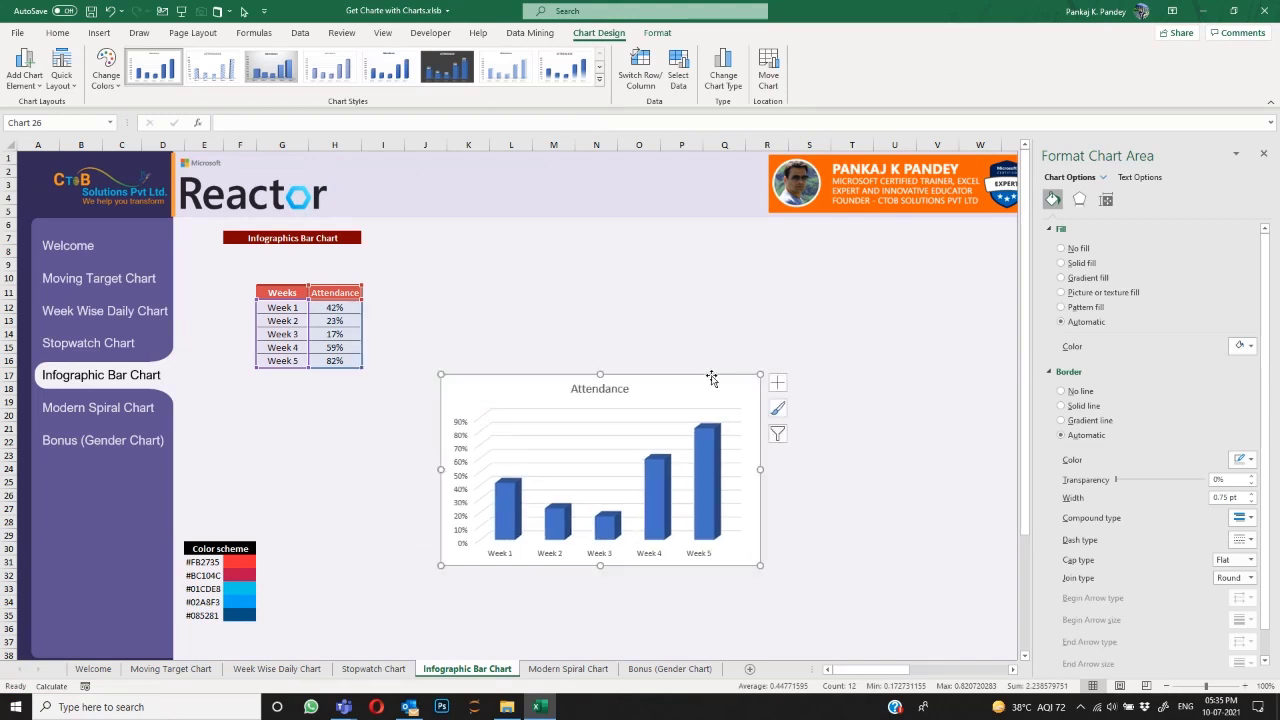
pyautogui.press('Delete')
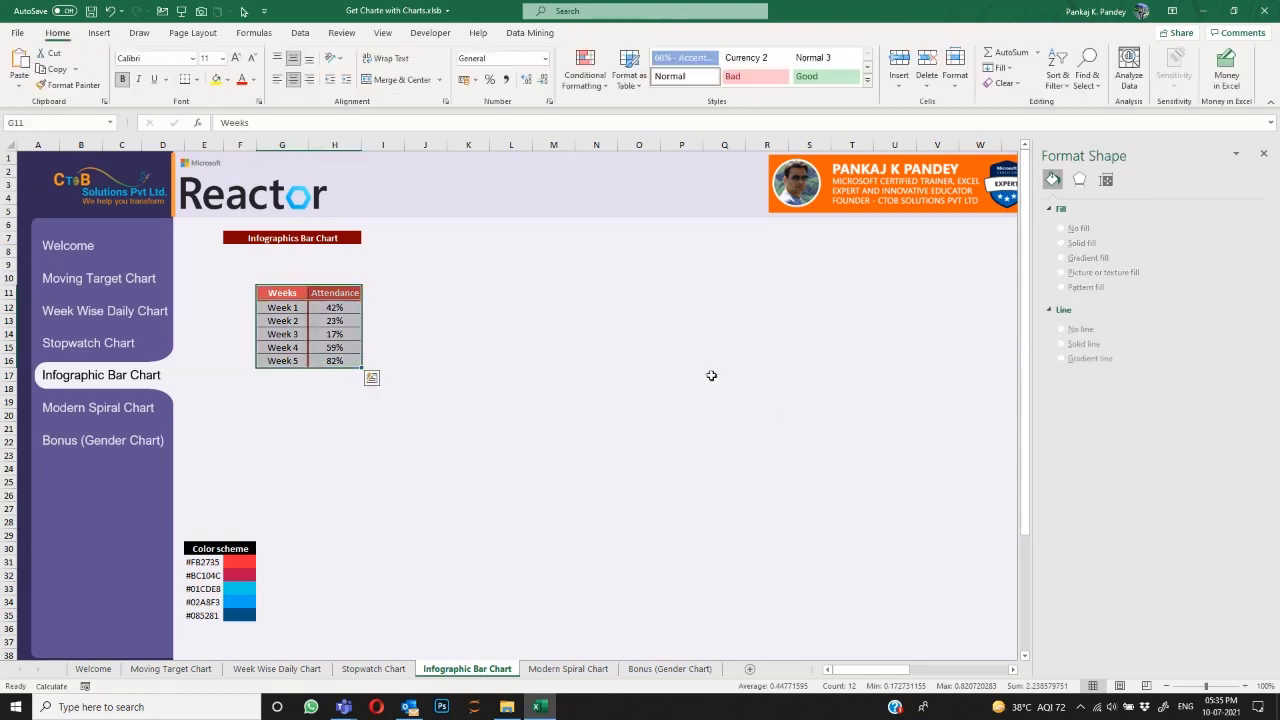
# Step: Close the formatting pane and add the header Blank in I11 beside Attendance
pyautogui.click(378, 294)
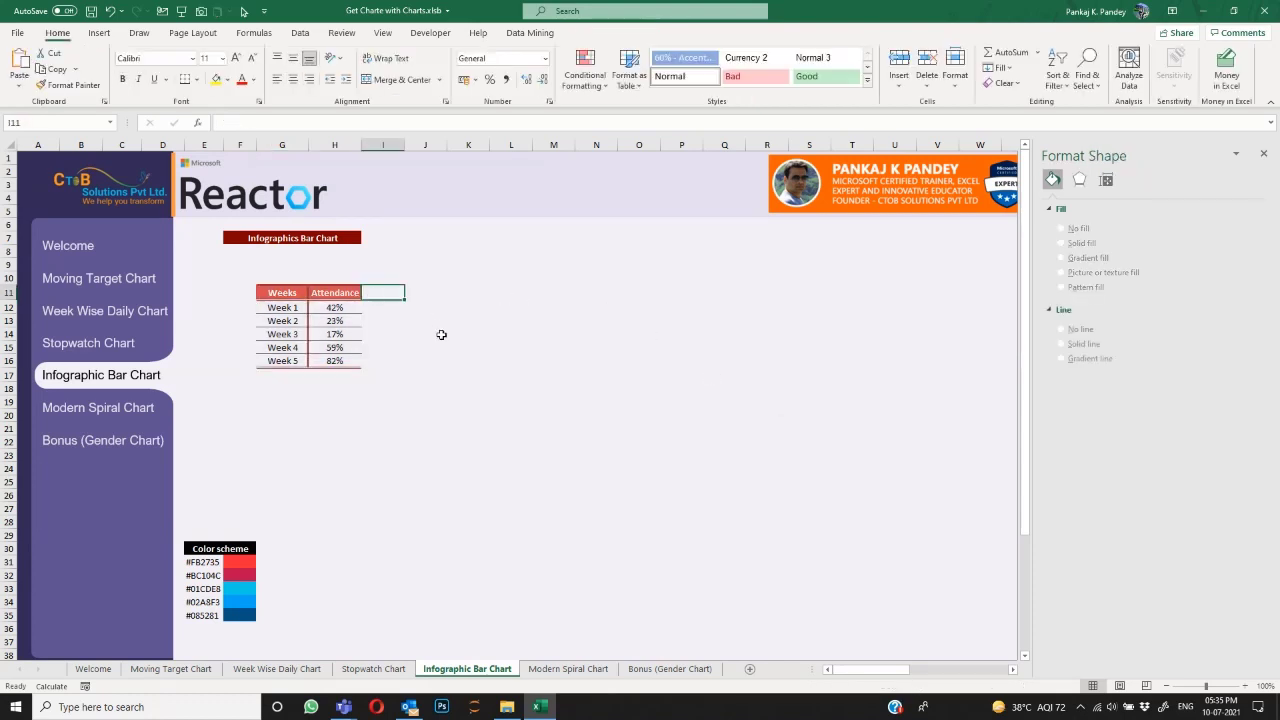
pyautogui.keyDown('ctrl'); pyautogui.scroll(3, 442, 335); pyautogui.keyUp('ctrl')
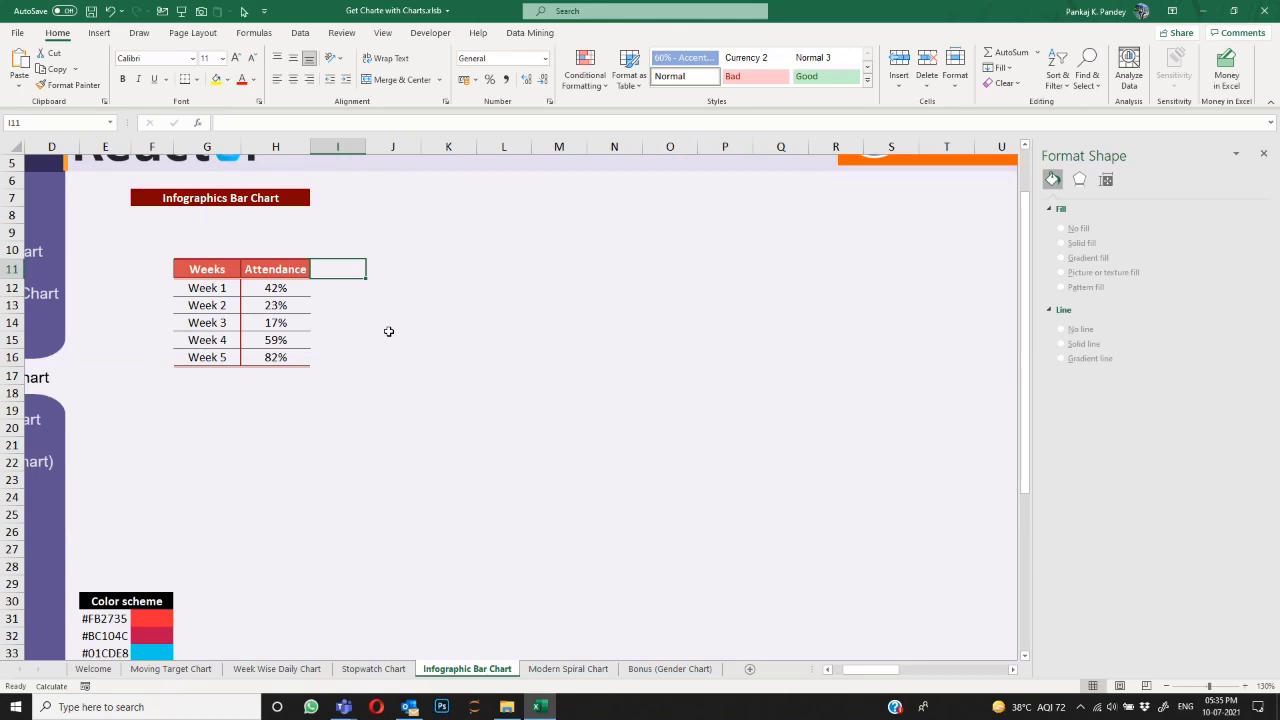
pyautogui.scroll(-1, 388, 331)
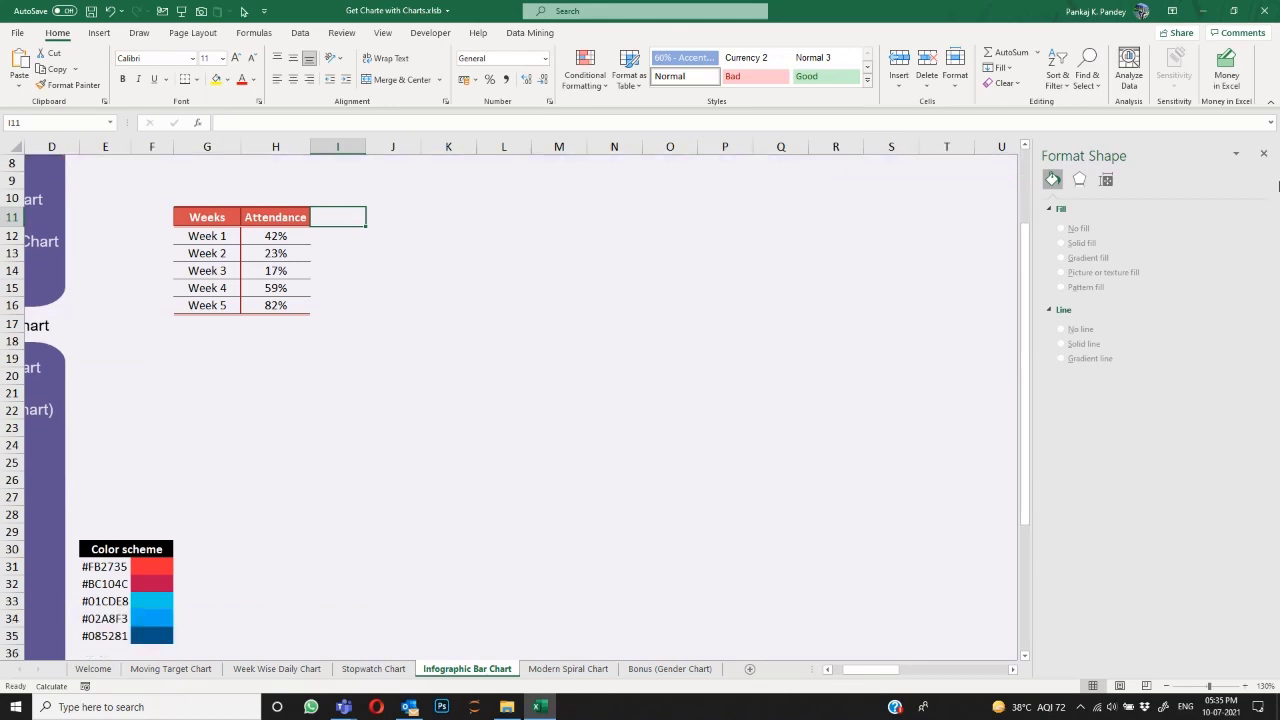
pyautogui.click(1263, 154)
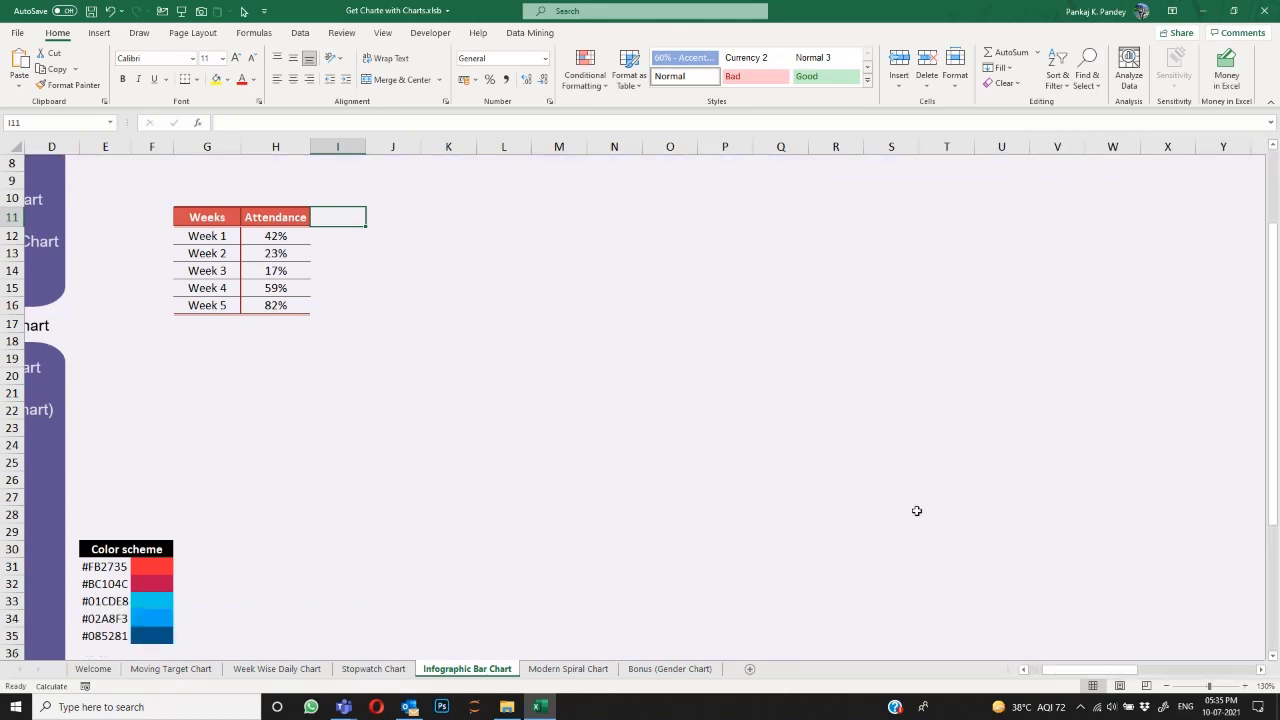
pyautogui.write('Blank')
pyautogui.press('Return')
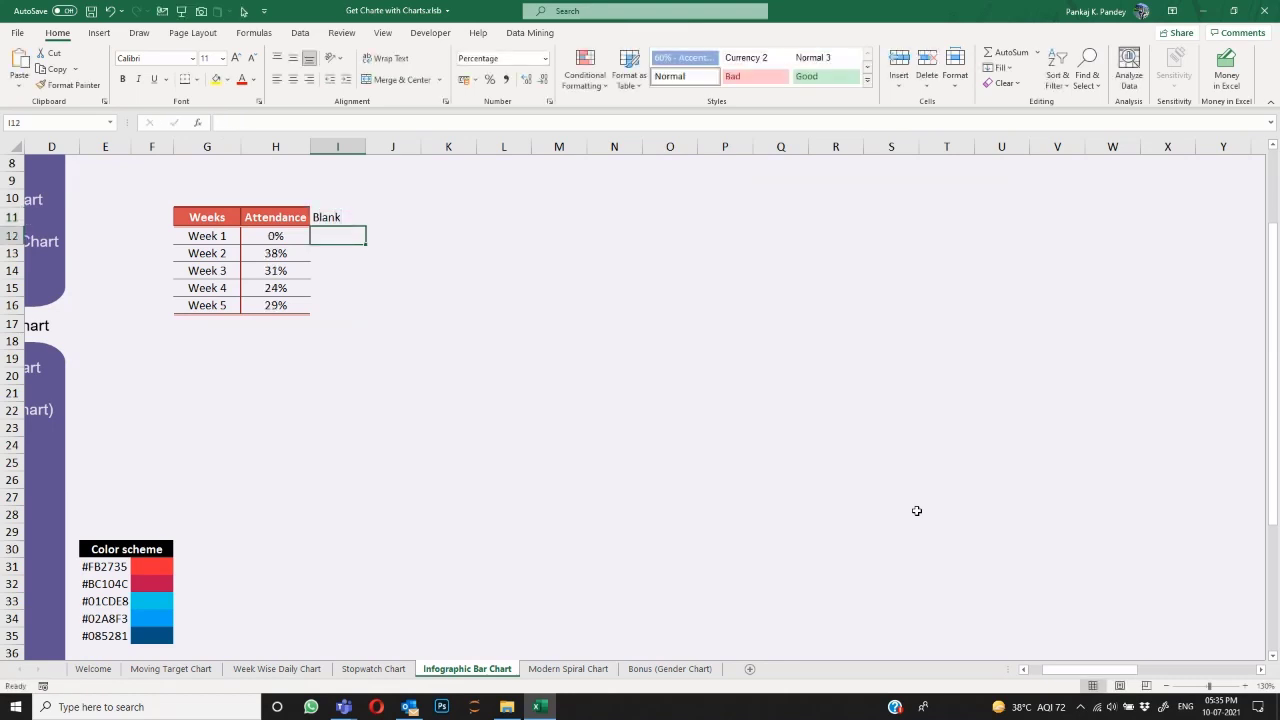
# Step: Enter =1-H12 in I12 and fill the formula down through I16
pyautogui.write('=1-H12')
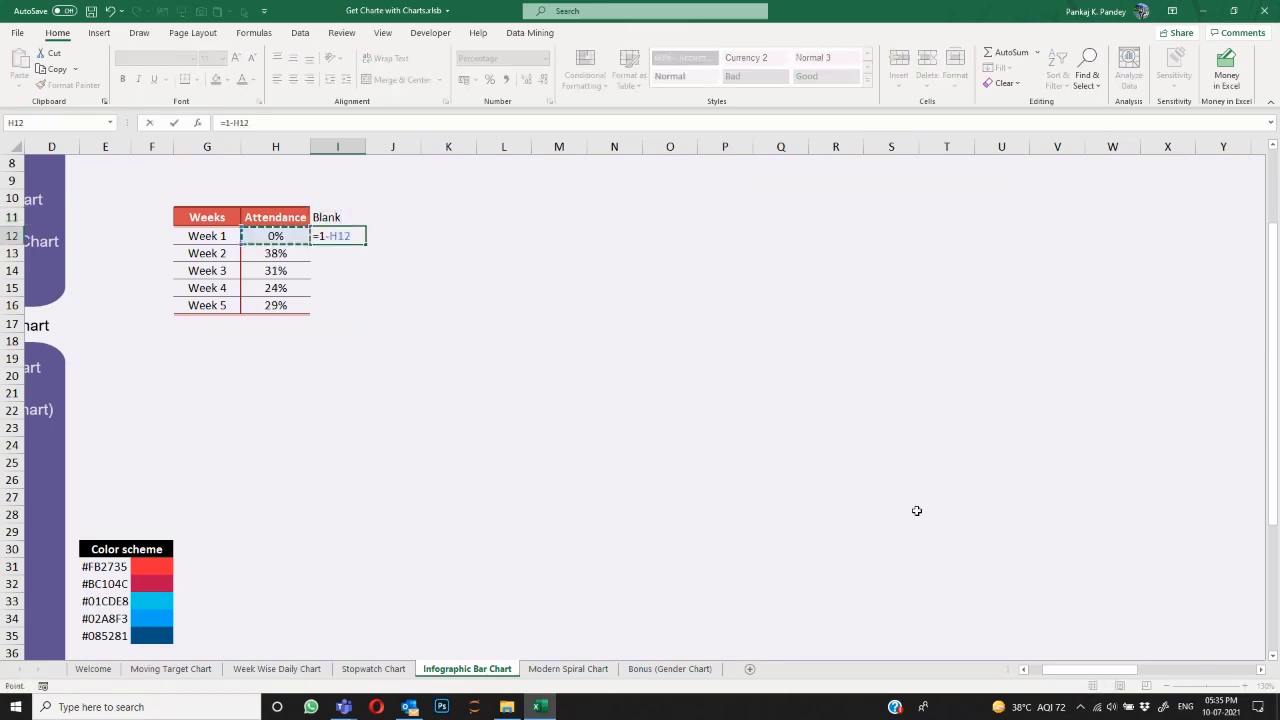
pyautogui.press('Return')
pyautogui.press('Up')
pyautogui.hotkey('shift', 'Down')
pyautogui.hotkey('shift', 'Down')
pyautogui.hotkey('shift', 'Down')
pyautogui.hotkey('shift', 'Down')
pyautogui.hotkey('ctrl', 'd')
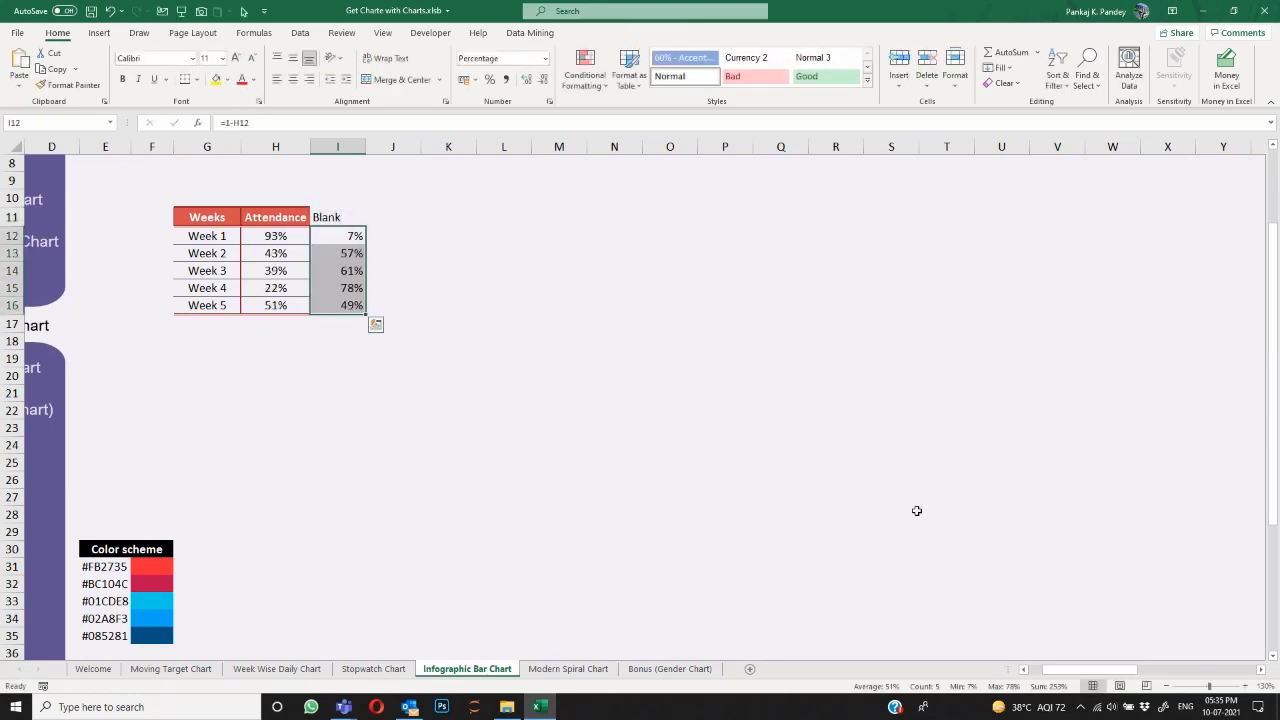
# Step: Add the column headers Bottom in J11 and Top in K11
pyautogui.press('Up')
pyautogui.press('Down')
pyautogui.press('Left')
pyautogui.hotkey('shift', 'Right')
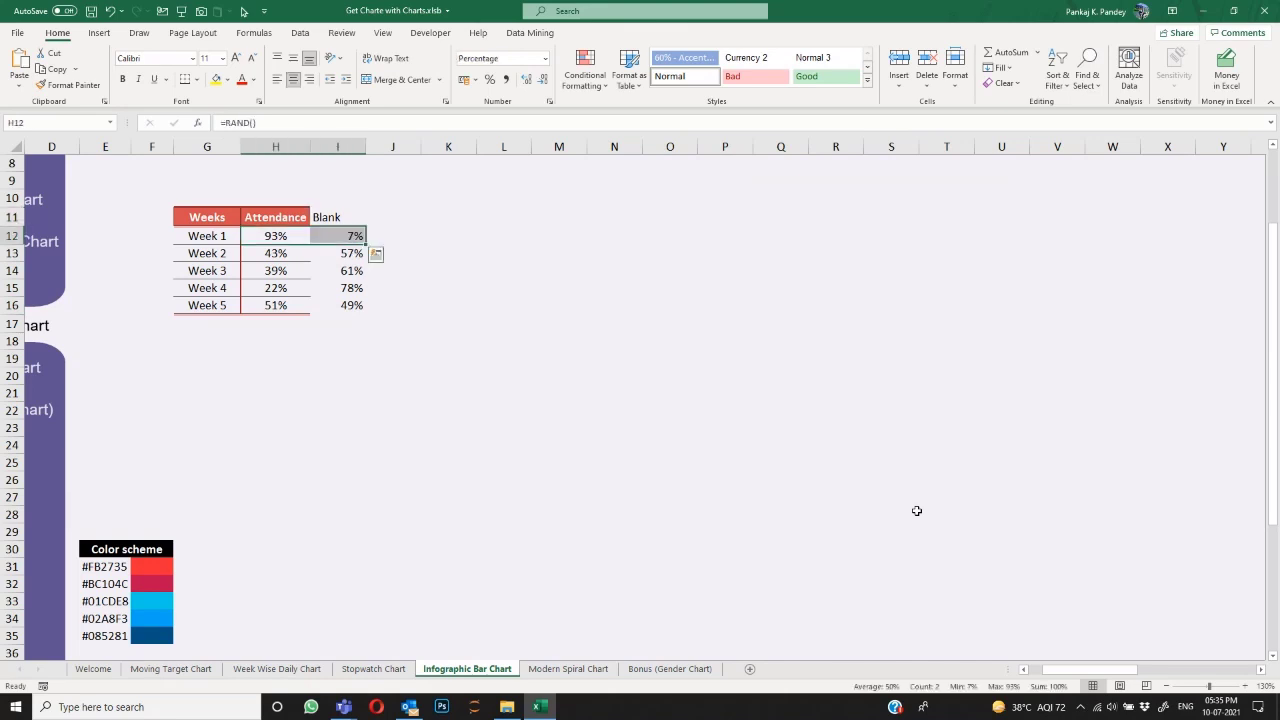
pyautogui.press('Right')
pyautogui.press('Down')
pyautogui.press('Up')
pyautogui.press('Up')
pyautogui.press('Right')
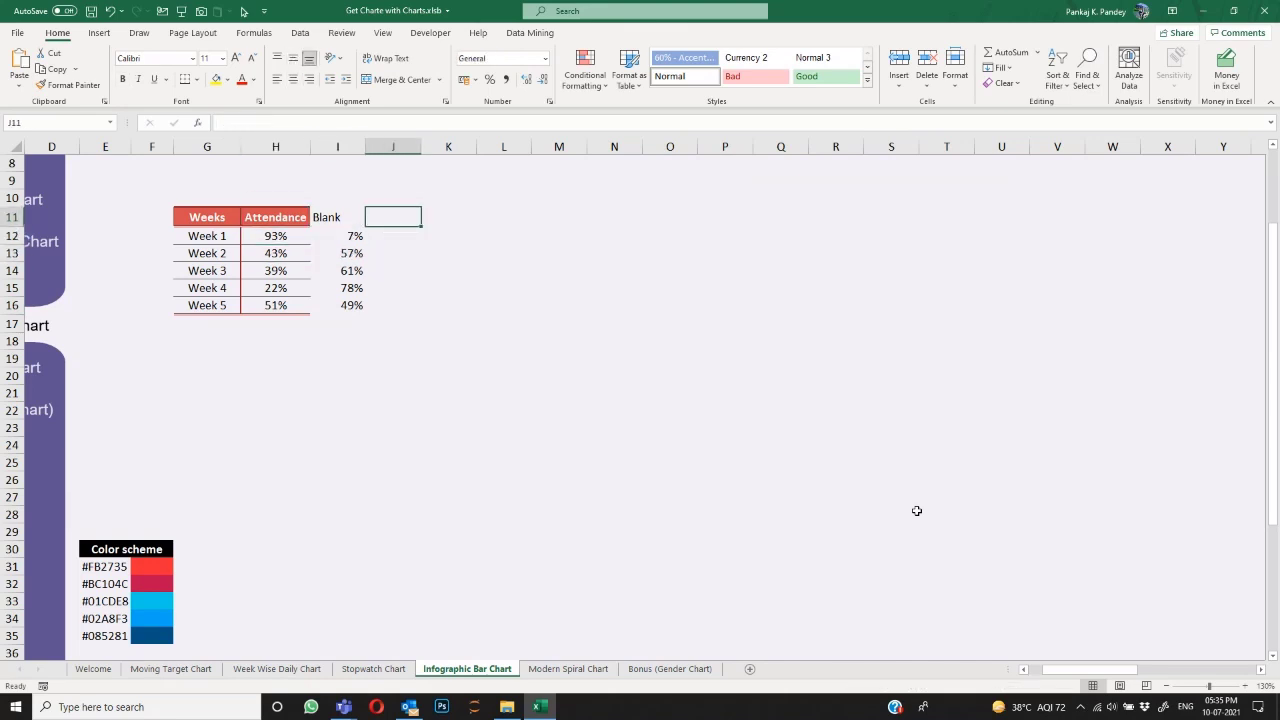
pyautogui.write('B')
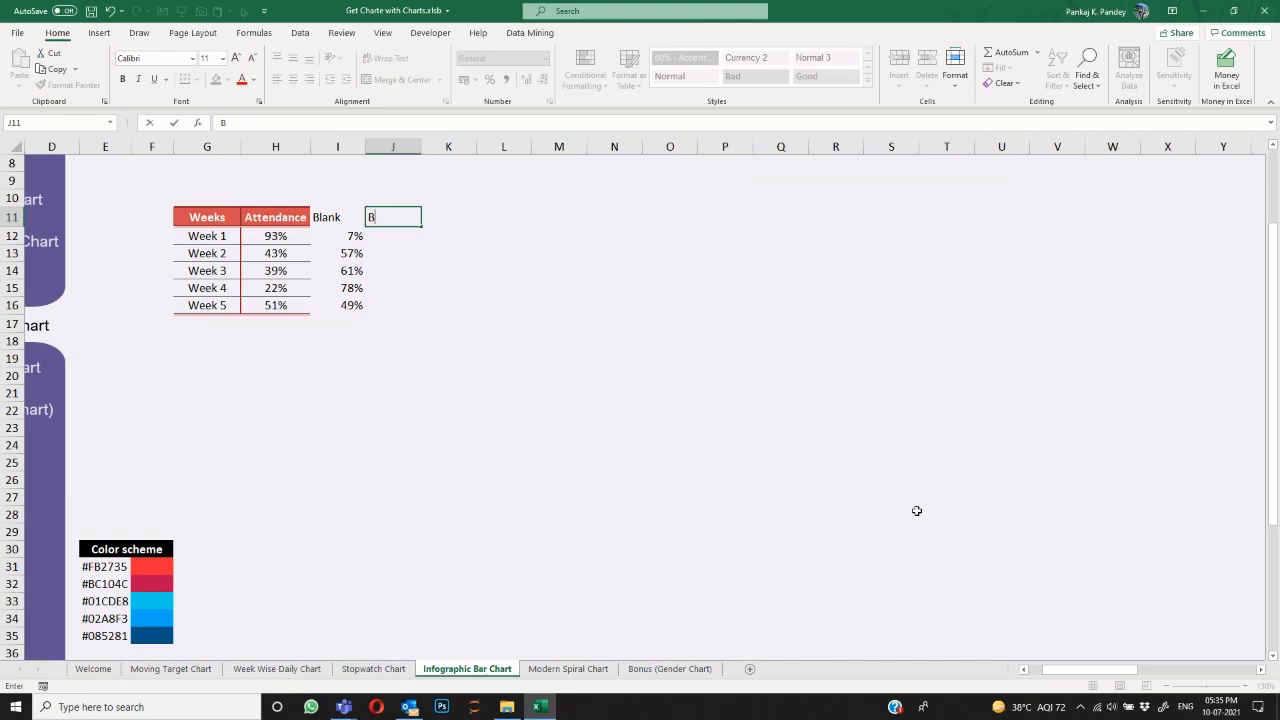
pyautogui.write('La')
pyautogui.press('BackSpace')
pyautogui.write('Bottom')
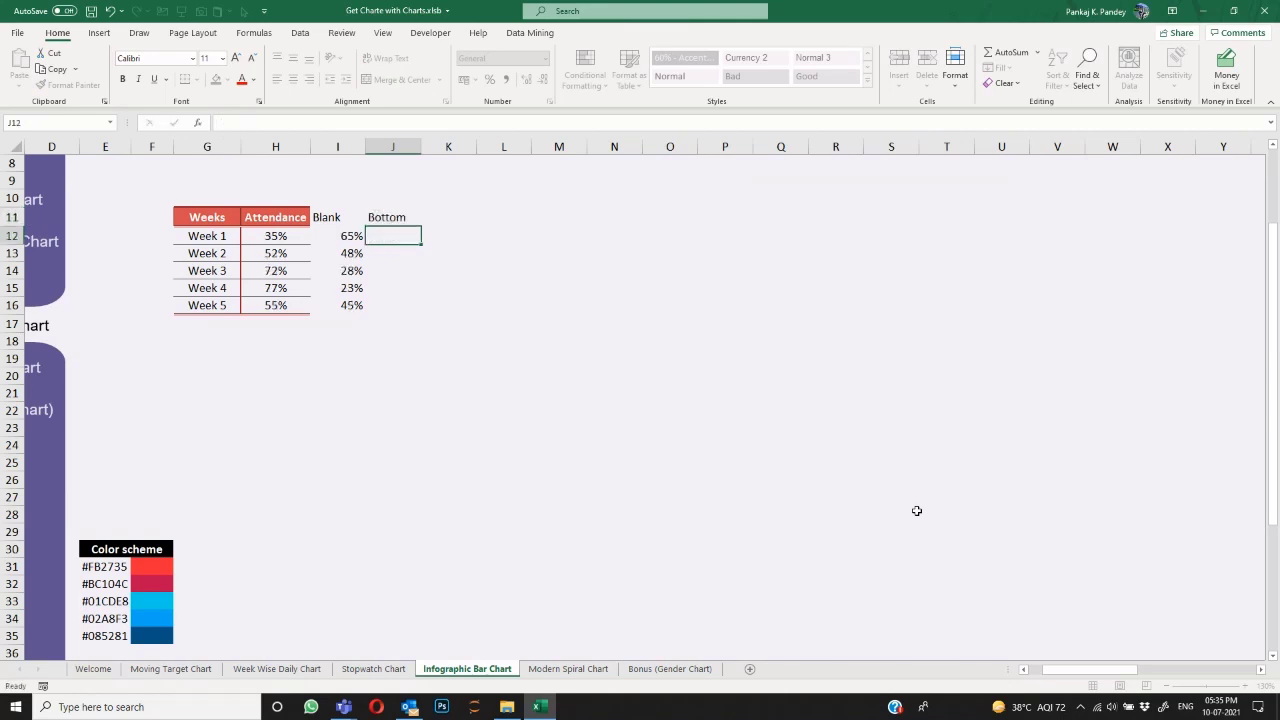
pyautogui.hotkey('ctrl', 'Return')
pyautogui.press('Right')
pyautogui.write('Top')
pyautogui.press('Return')
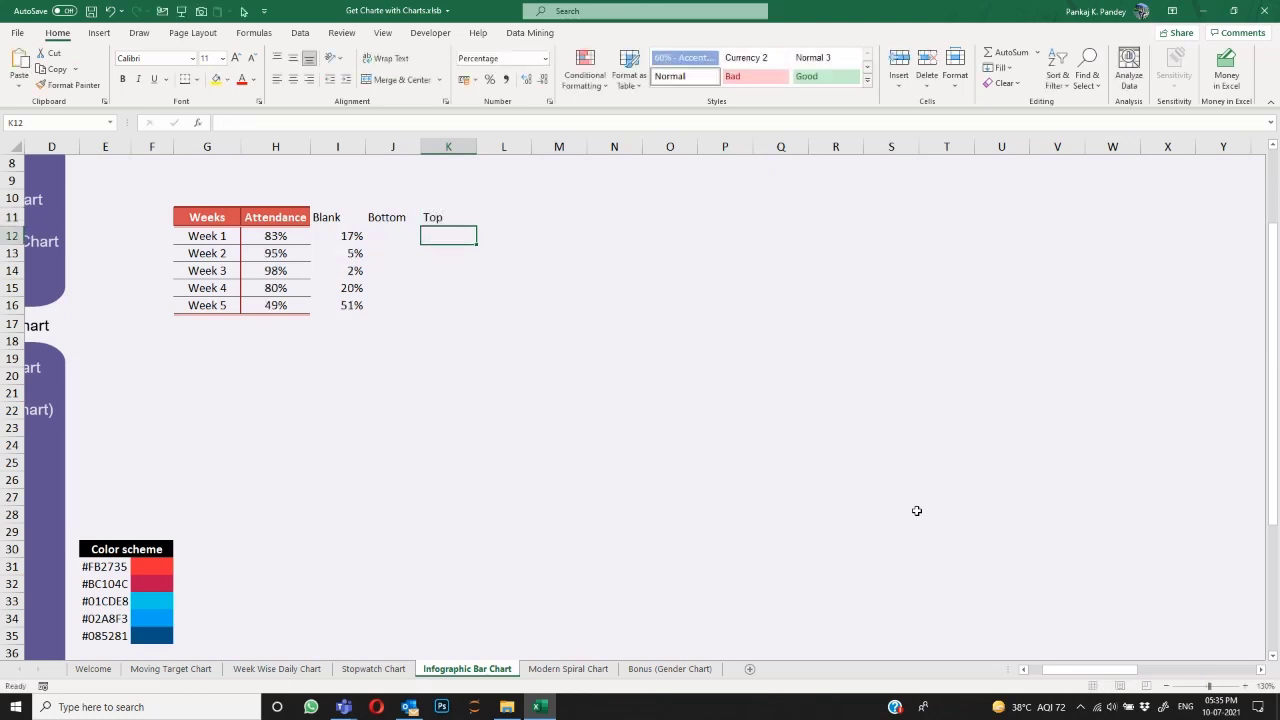
# Step: Enter 20% as Week 1's Bottom value in J12
pyautogui.press('Left')
pyautogui.write('0')
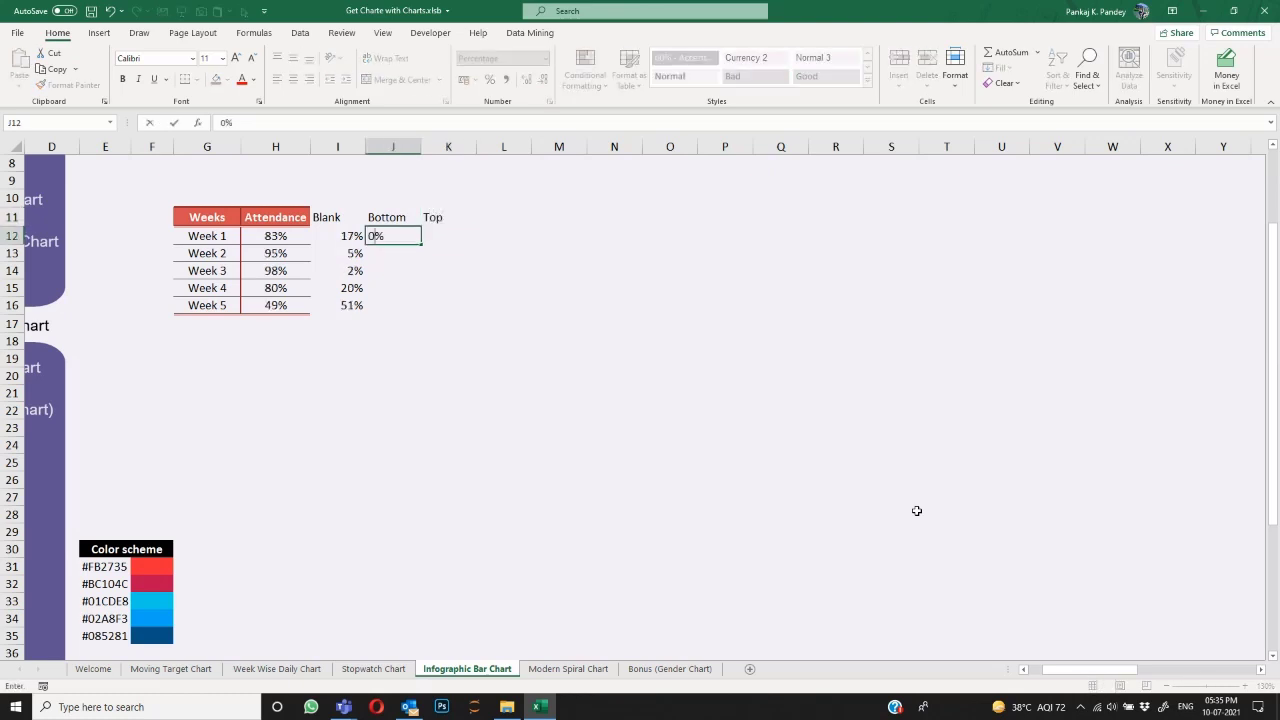
pyautogui.press('Escape')
pyautogui.write('50')
pyautogui.press('Escape')
pyautogui.write('20')
pyautogui.hotkey('ctrl', 'Return')
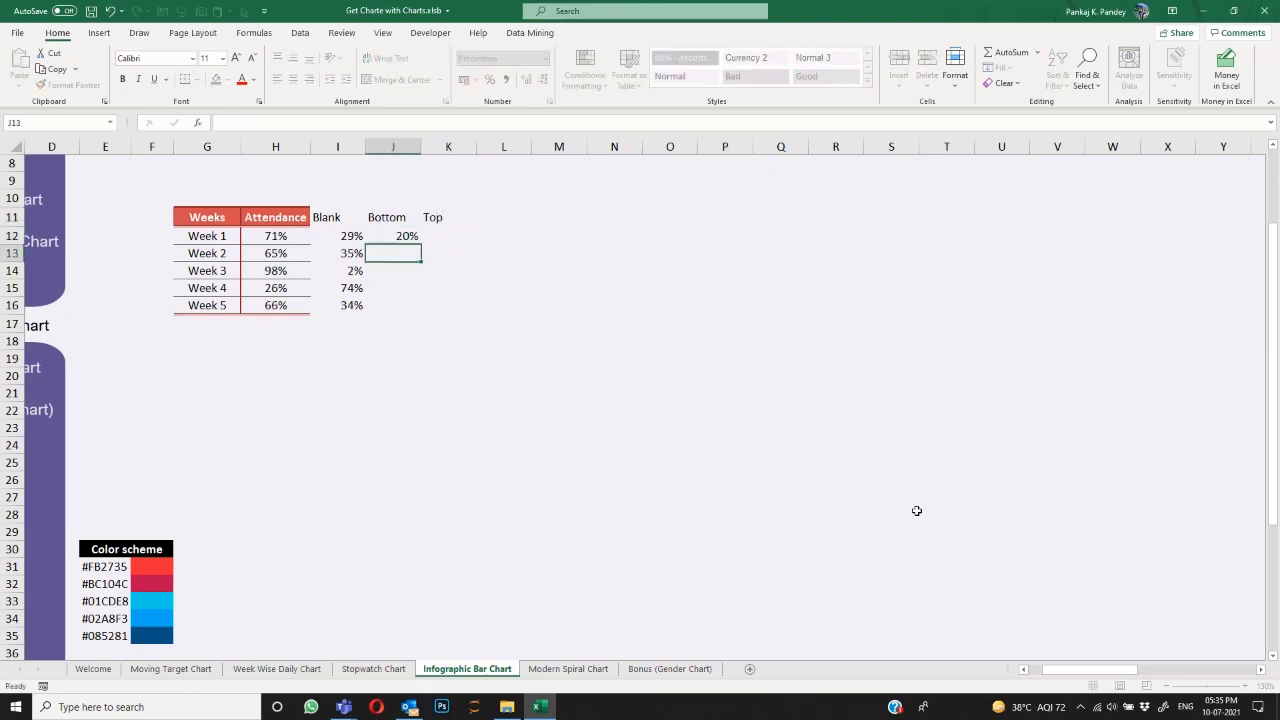
# Step: Enter 5% as Week 1's Top value in K12 and fill J12:K12 down through row 16
pyautogui.press('Right')
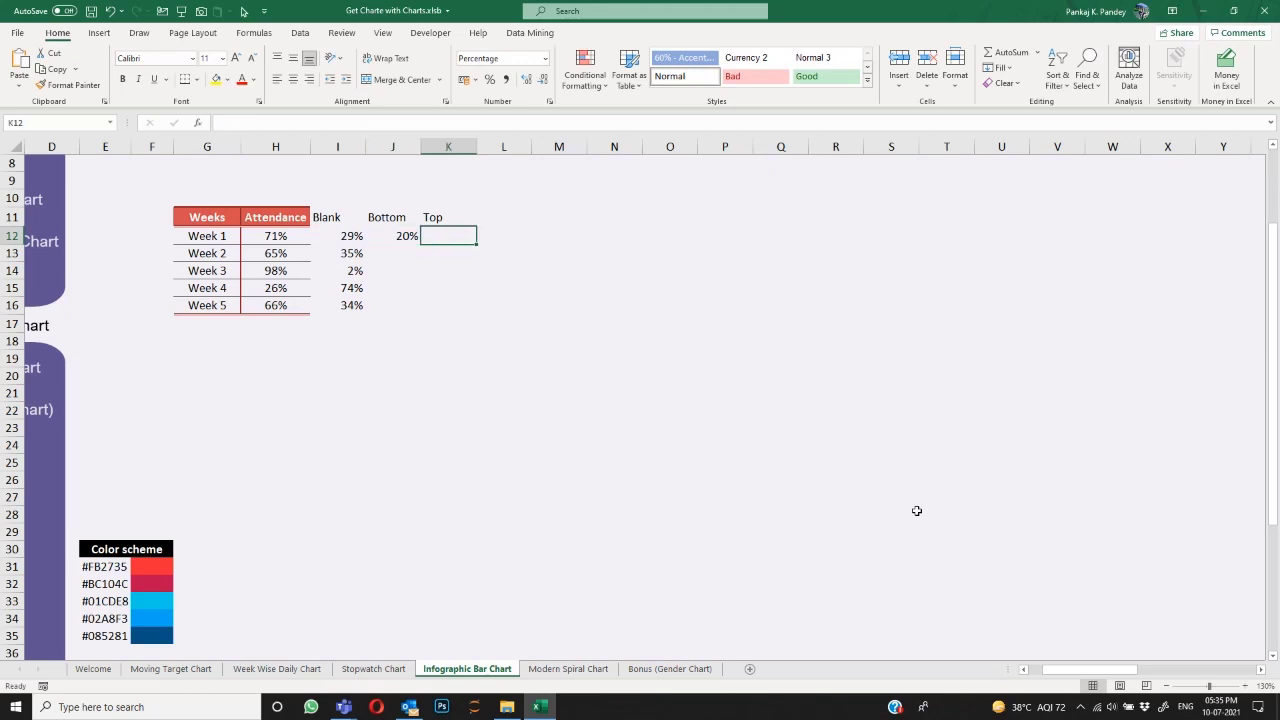
pyautogui.write('5')
pyautogui.press('Left')
pyautogui.press('Left')
pyautogui.hotkey('ctrl', 'Down')
pyautogui.press('Right')
pyautogui.hotkey('ctrl', 'shift', 'Up')
pyautogui.hotkey('shift', 'Right')
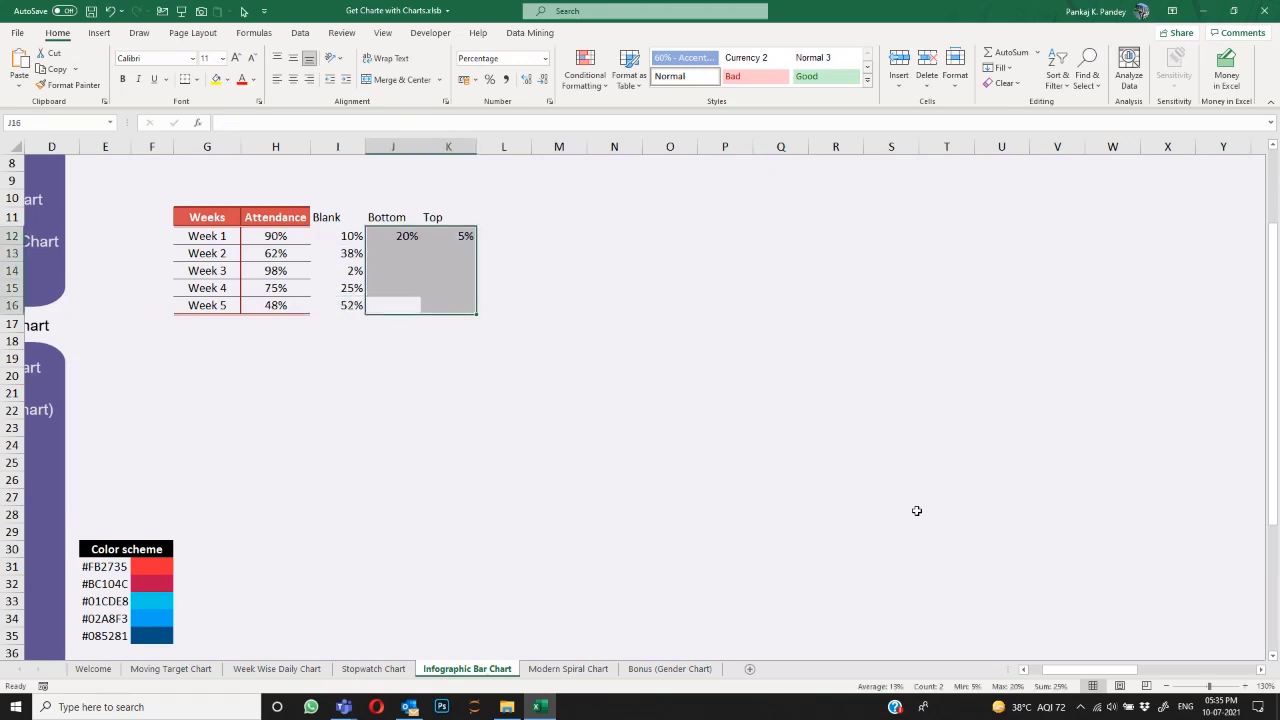
pyautogui.hotkey('ctrl', 'd')
# Step: Insert a 3-D 100% stacked column chart from G11:K16 and place it enlarged below the table
pyautogui.press('Up')
pyautogui.press('Left')
pyautogui.press('Left')
pyautogui.press('Left')
pyautogui.press('Down')
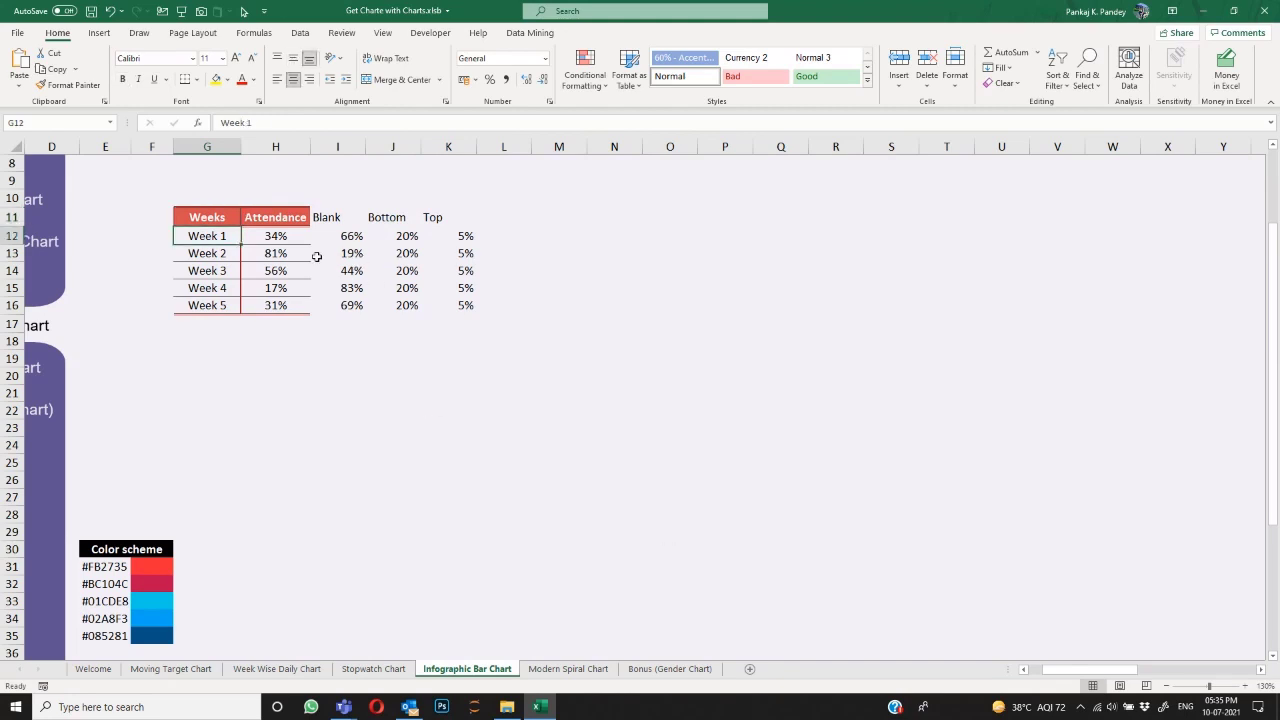
pyautogui.moveTo(328, 220); pyautogui.dragTo(460, 314)
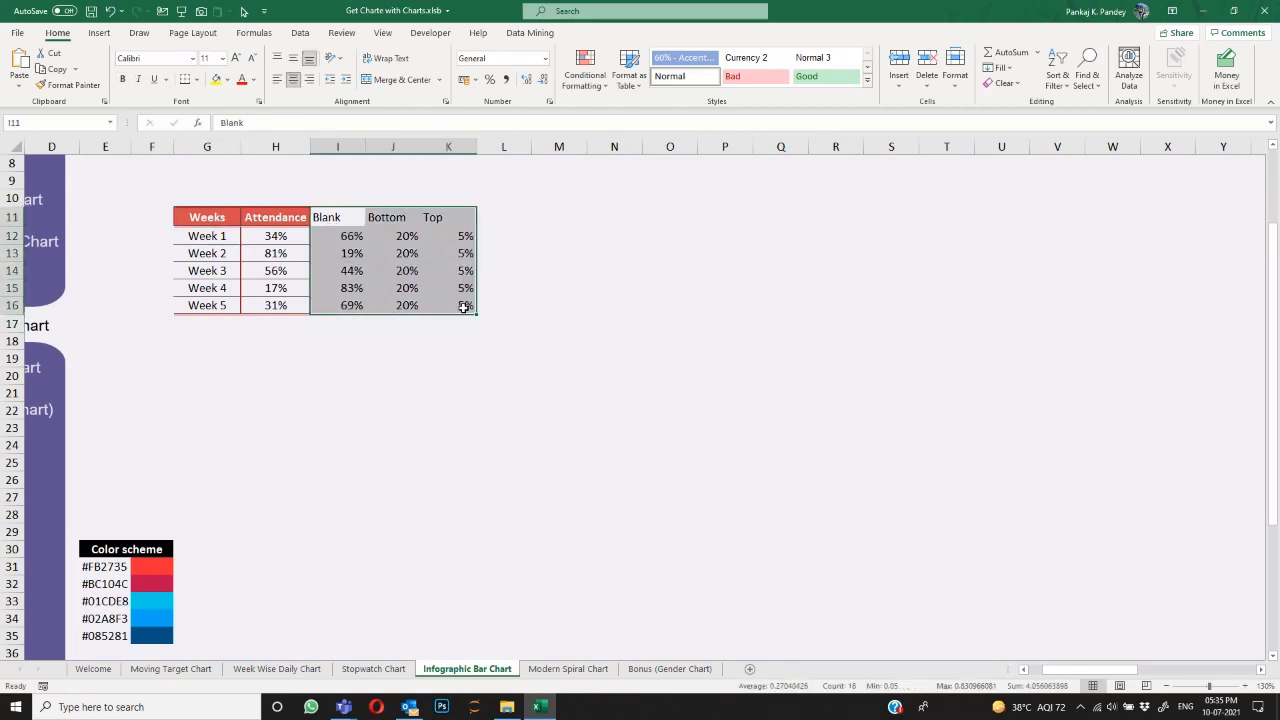
pyautogui.moveTo(198, 217); pyautogui.dragTo(429, 297)
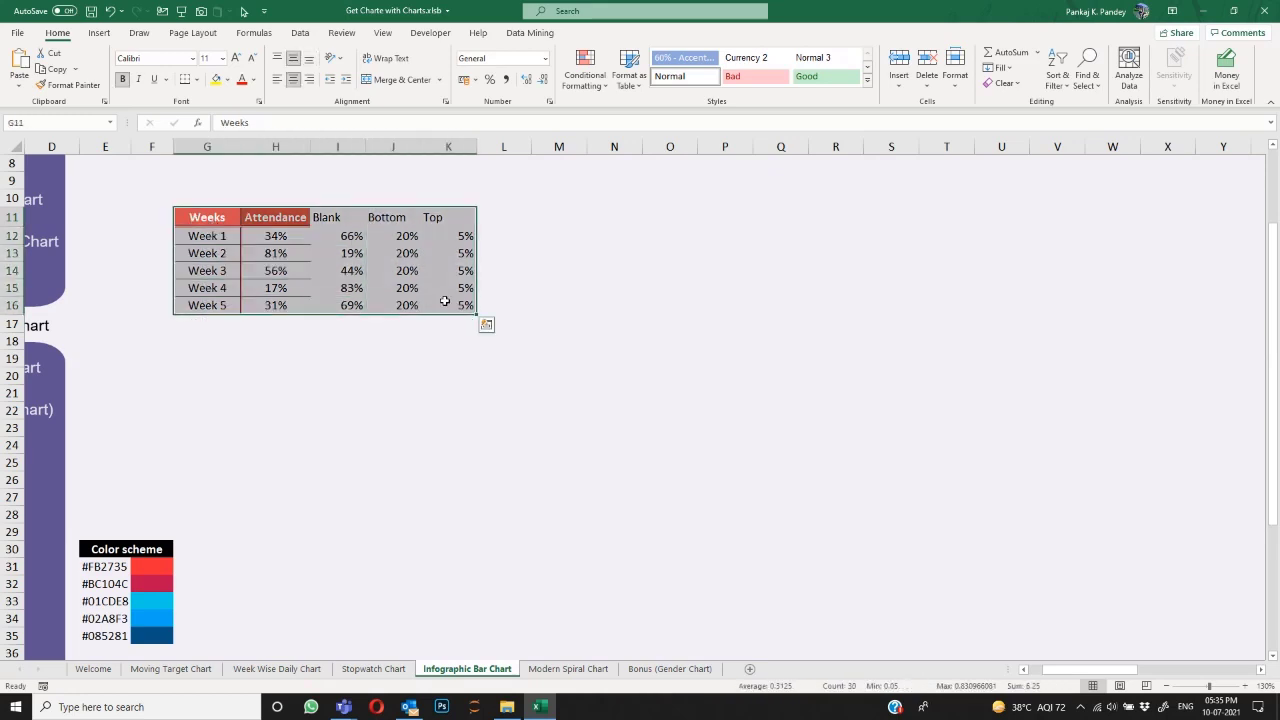
pyautogui.click(99, 33)
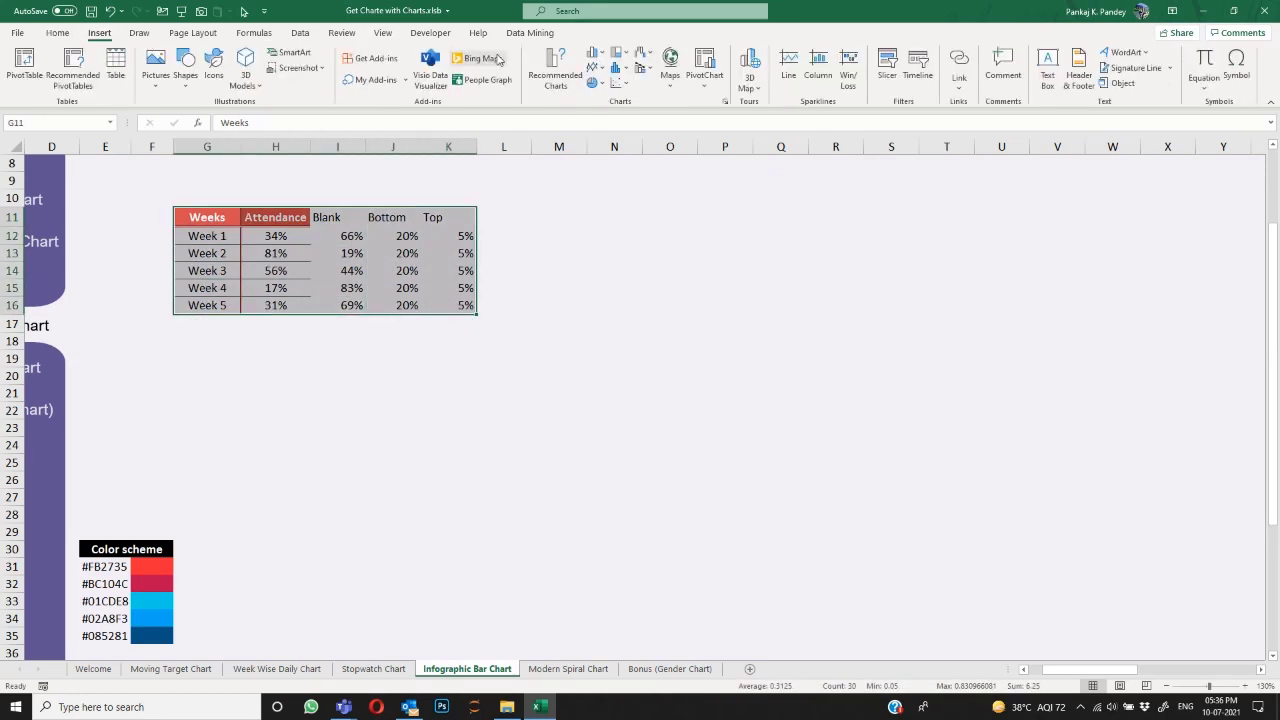
pyautogui.click(603, 57)
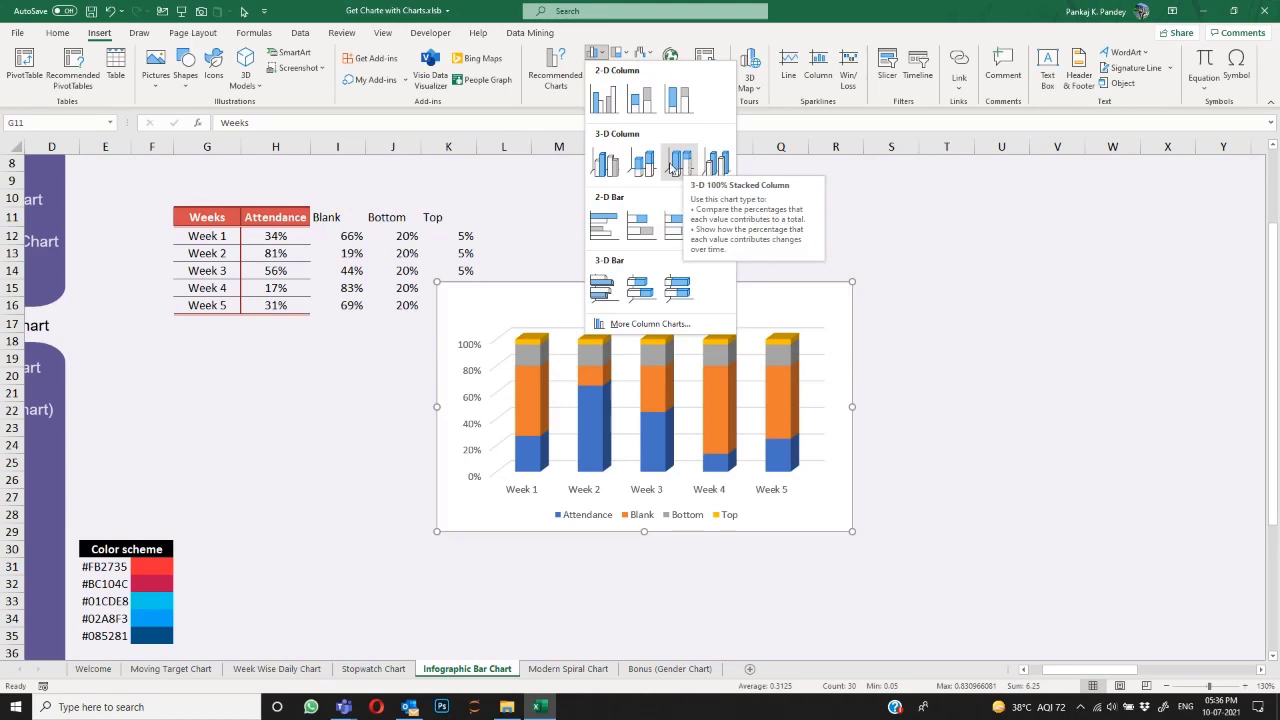
pyautogui.click(685, 171)
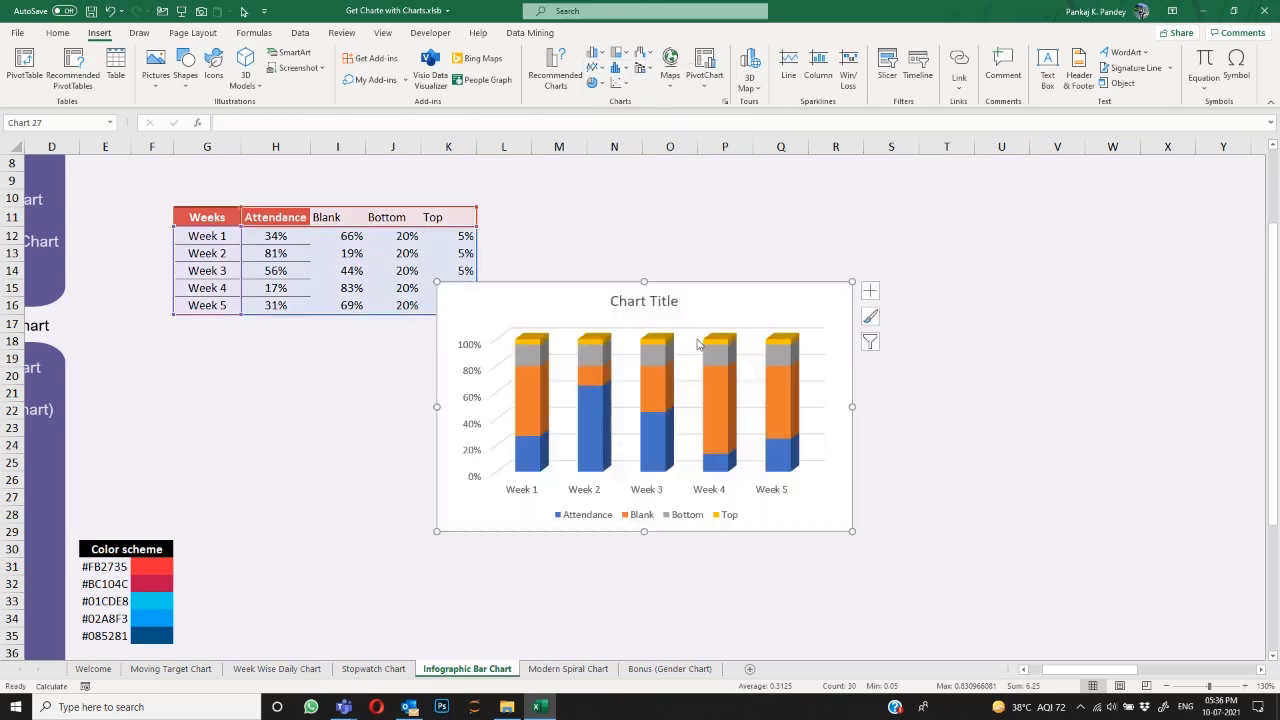
pyautogui.moveTo(709, 286); pyautogui.dragTo(637, 327)
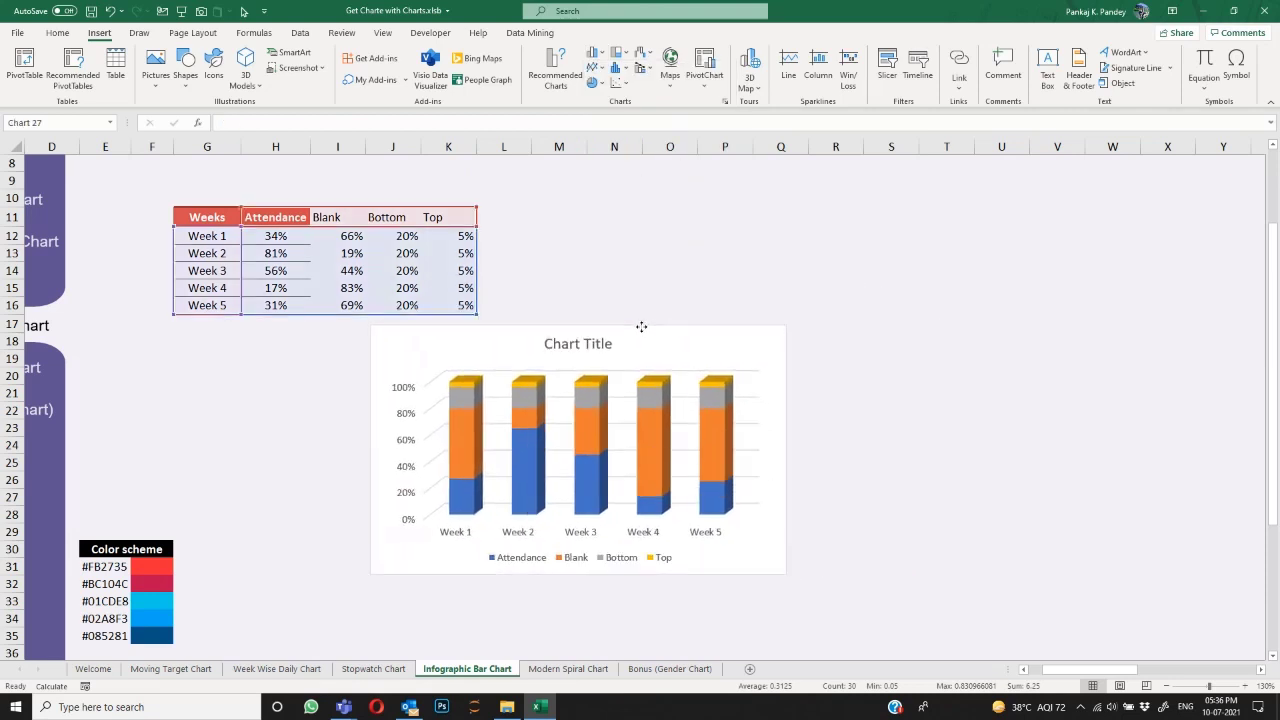
pyautogui.moveTo(791, 578); pyautogui.dragTo(906, 615)
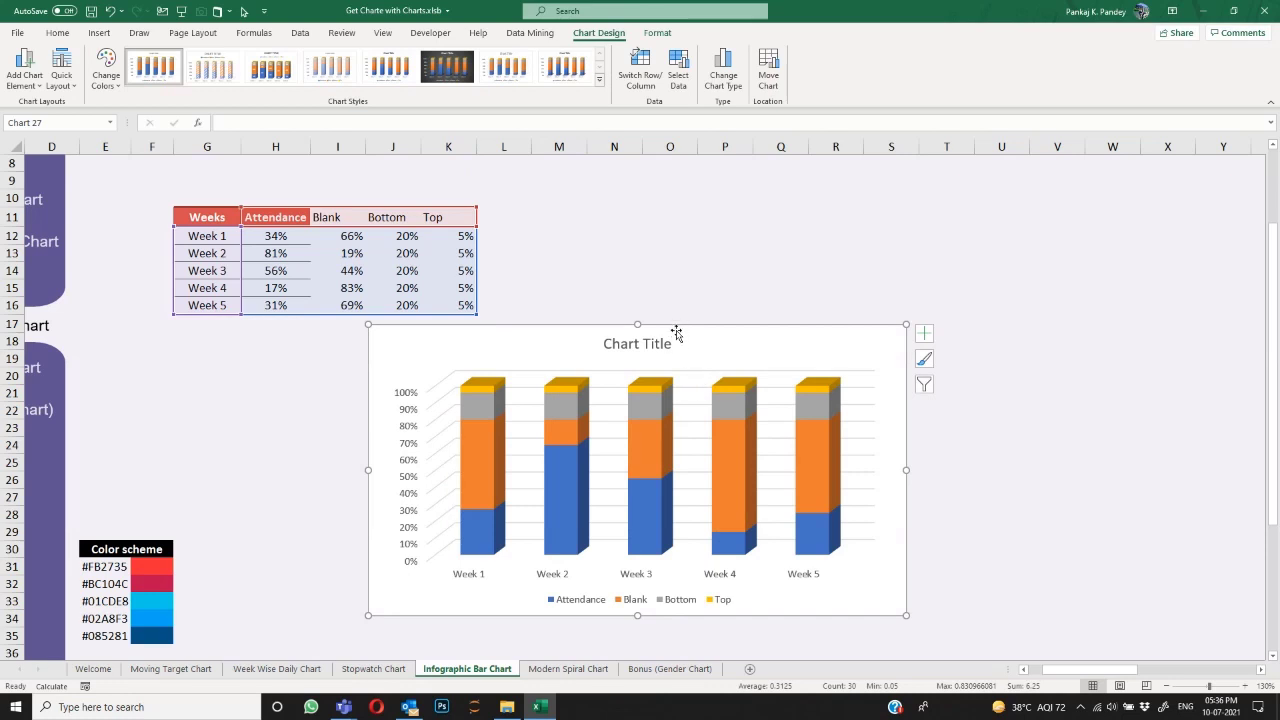
# Step: Remove the chart's gridlines, legend, title and vertical axis, keeping only the primary horizontal axis
pyautogui.click(923, 333)
pyautogui.click(957, 416)
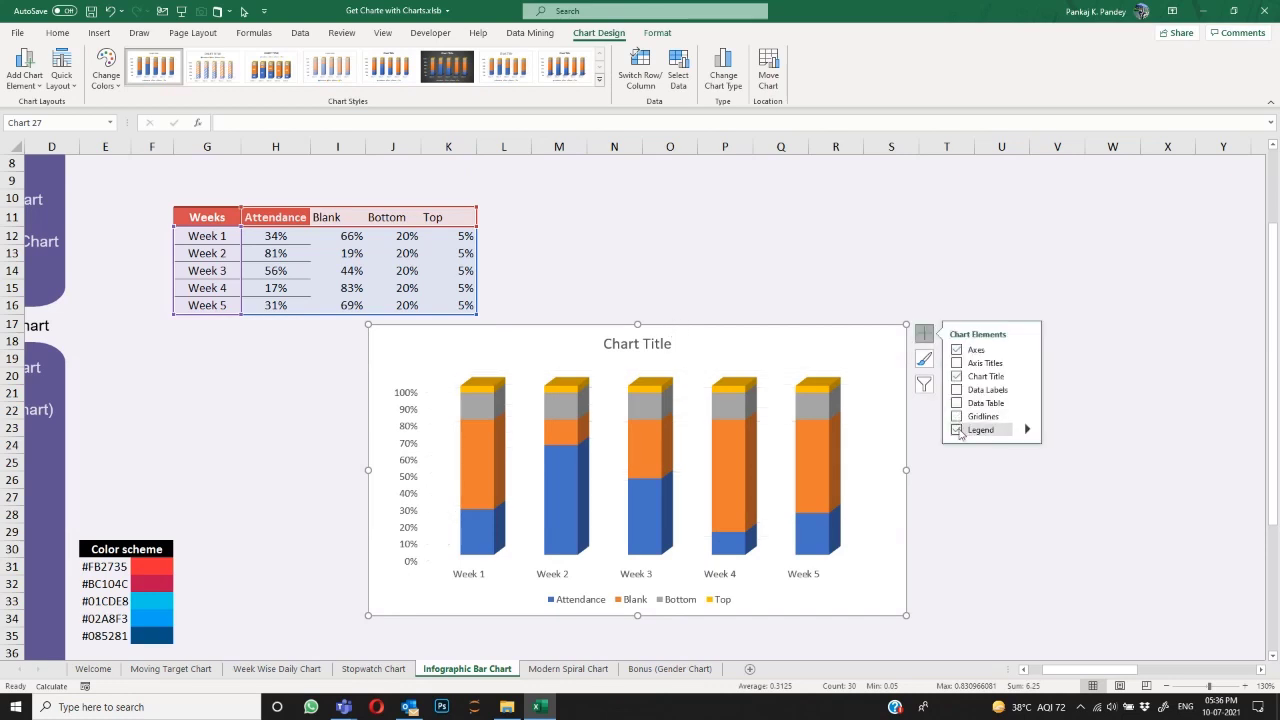
pyautogui.click(957, 430)
pyautogui.click(957, 376)
pyautogui.click(957, 350)
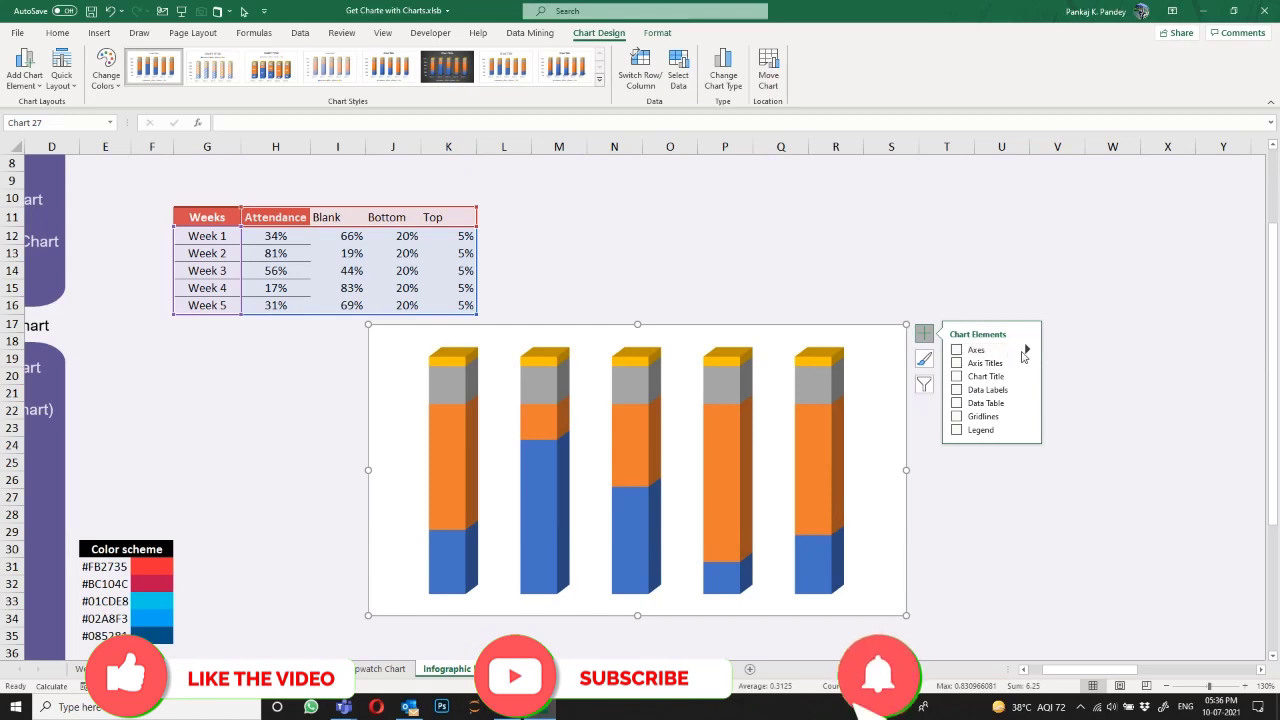
pyautogui.moveTo(1027, 352)
pyautogui.click(1080, 352)
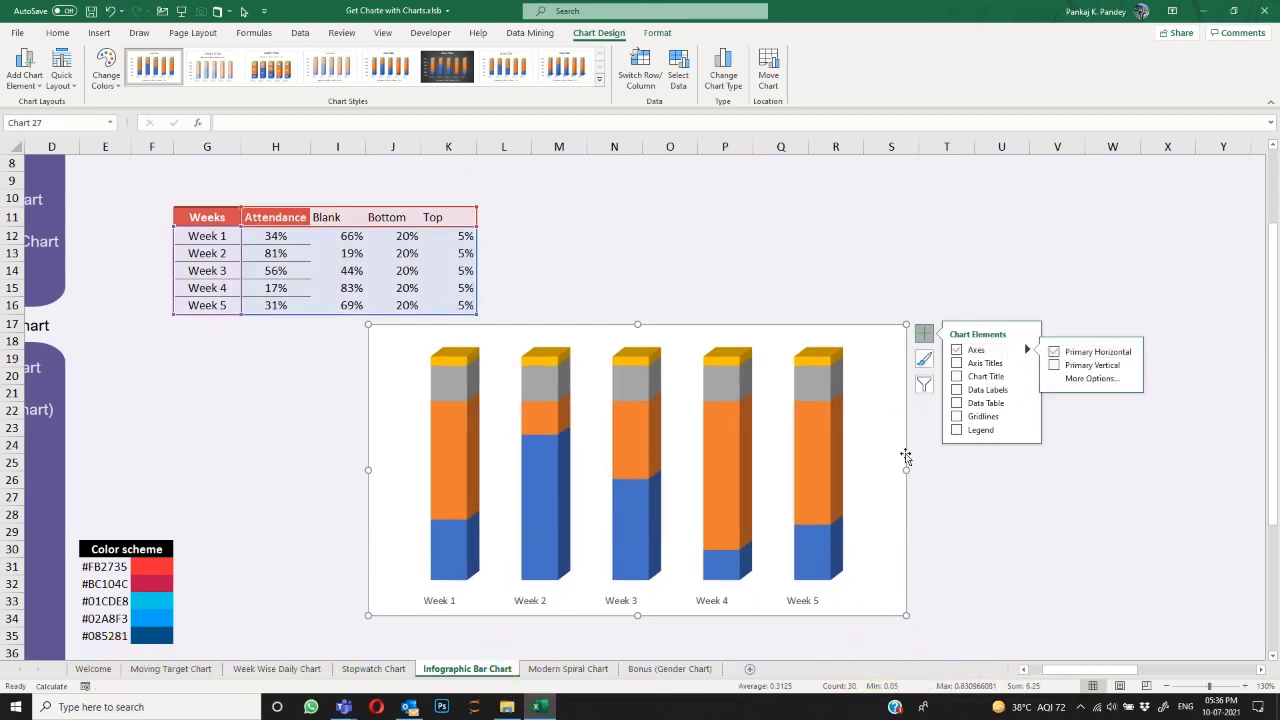
# Step: Open the formatting options for the chart's Blank data series and set the gap depth to 0%
pyautogui.click(822, 449)
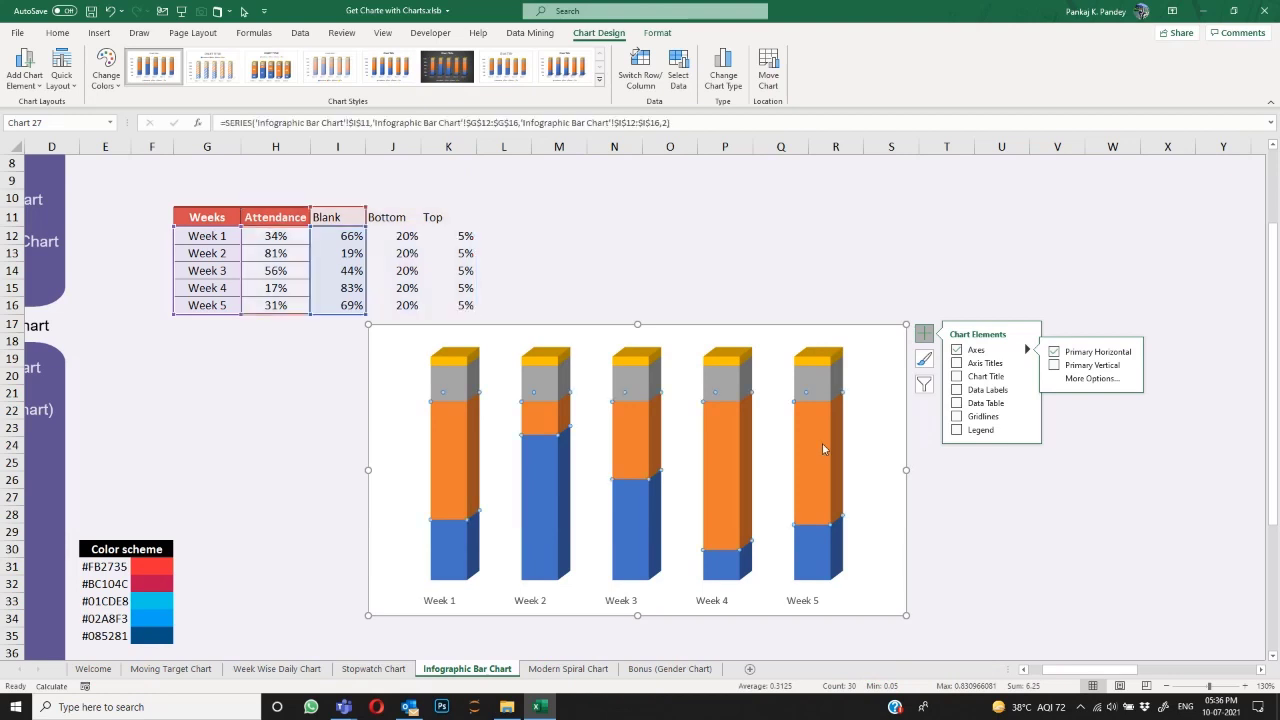
pyautogui.click(903, 356)
pyautogui.rightClick(903, 356)
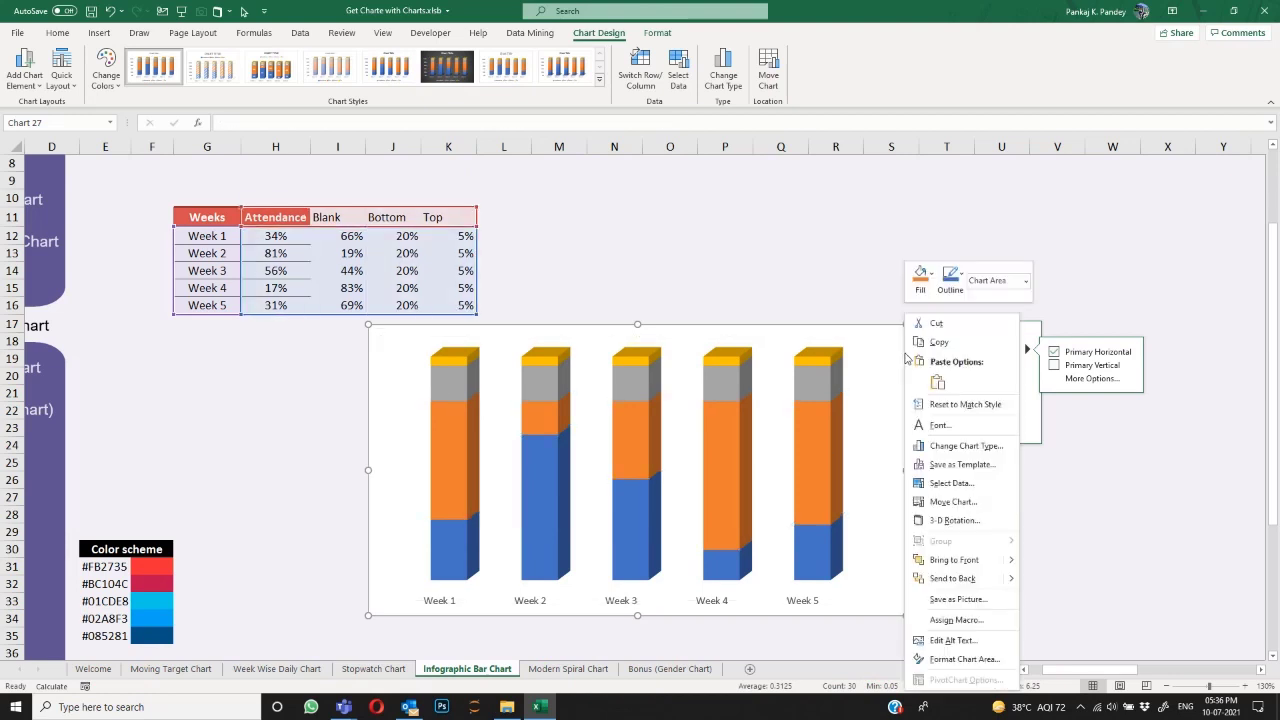
pyautogui.click(962, 659)
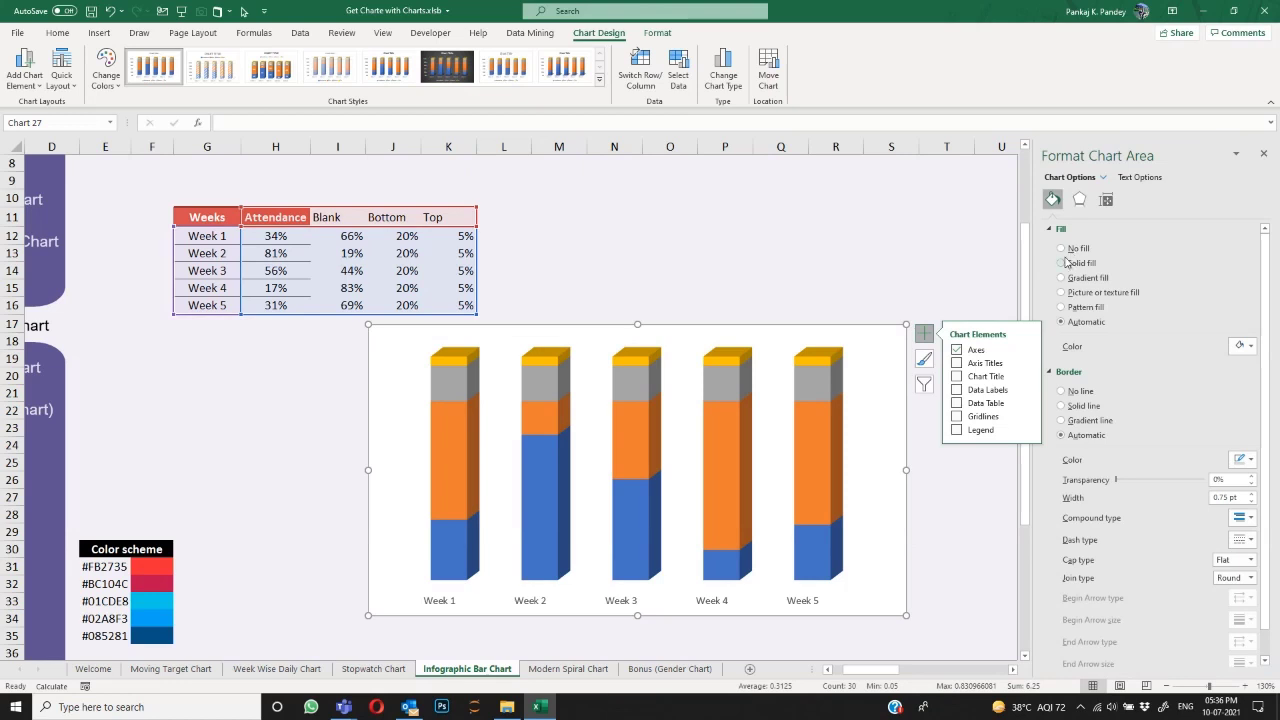
pyautogui.click(850, 397)
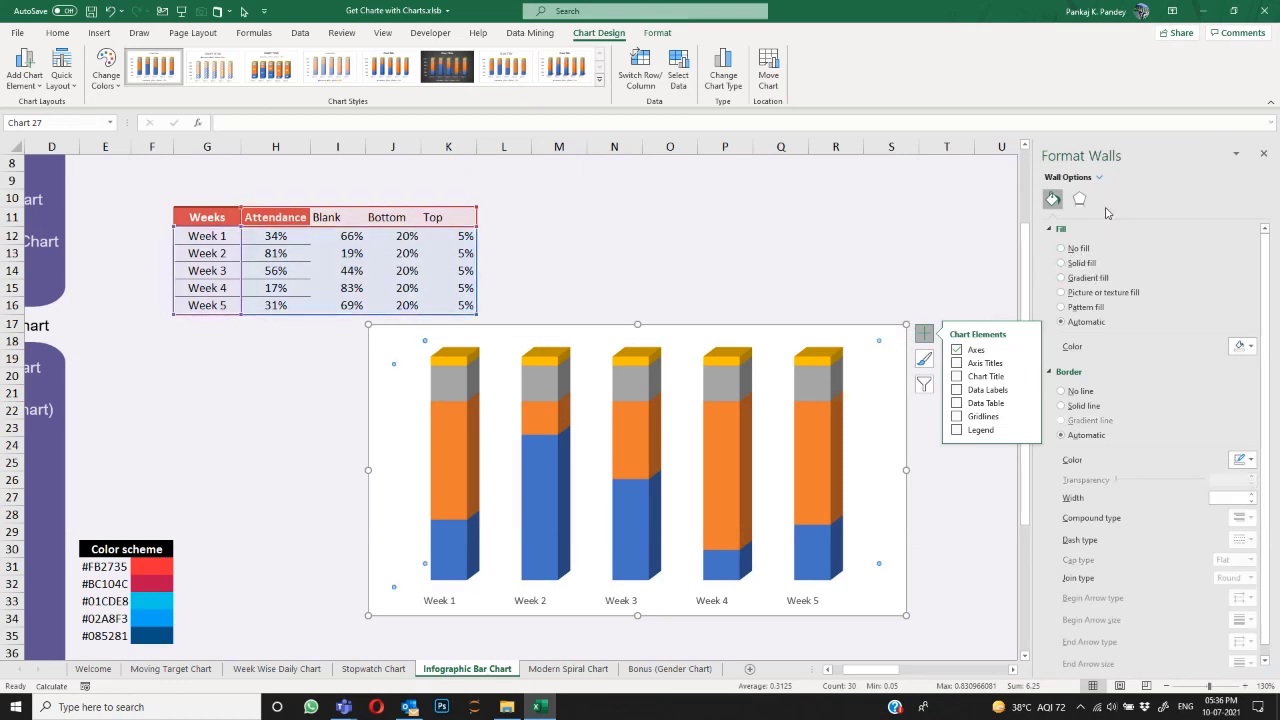
pyautogui.click(804, 601)
pyautogui.click(852, 461)
pyautogui.click(1079, 199)
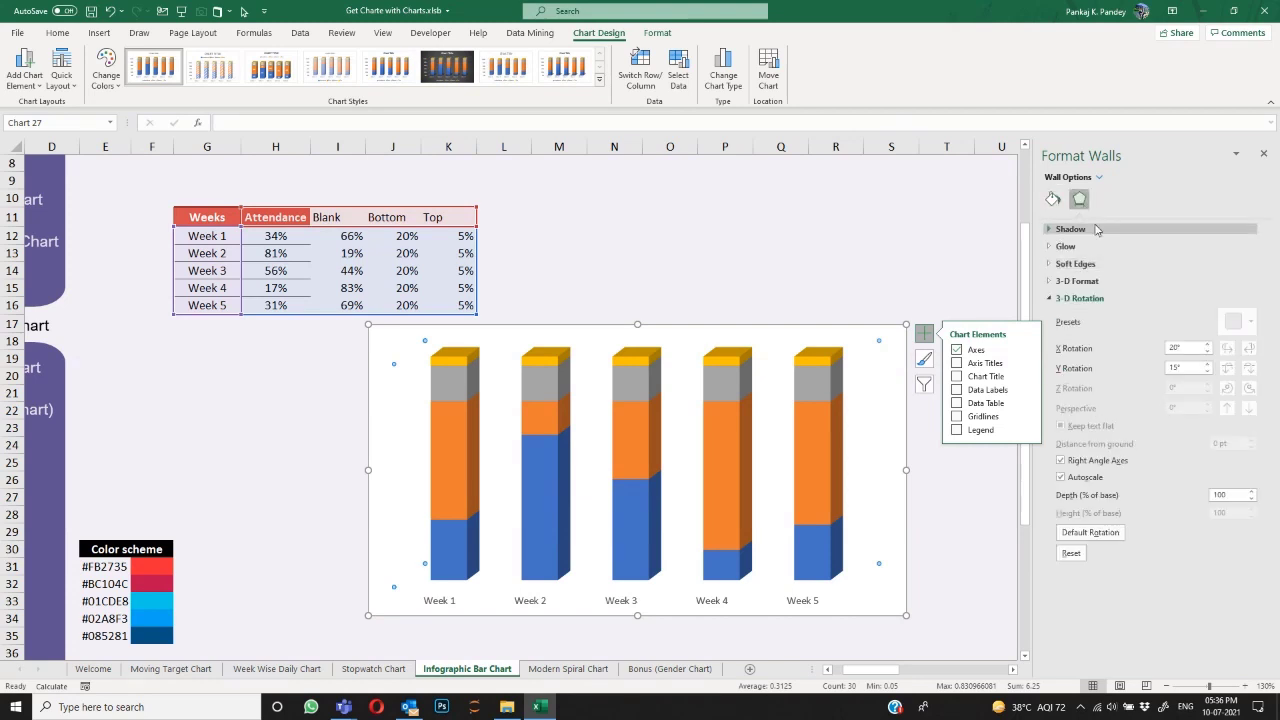
pyautogui.click(803, 421)
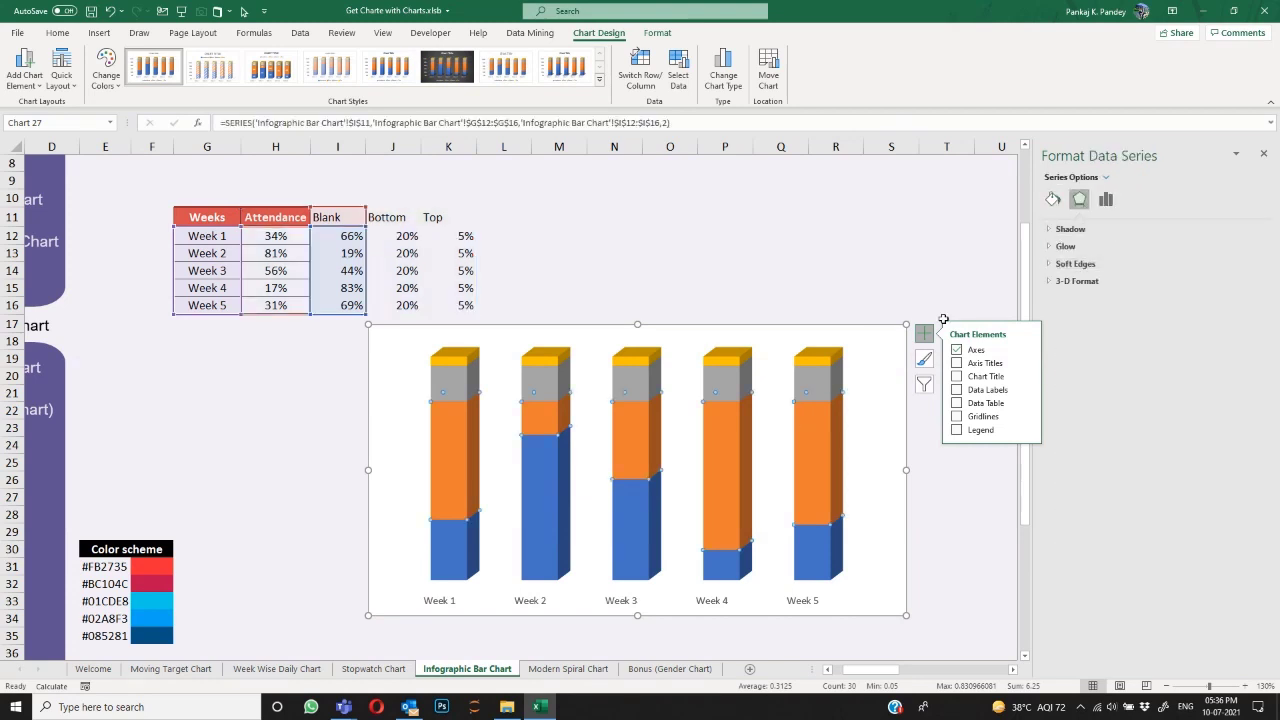
pyautogui.click(1105, 200)
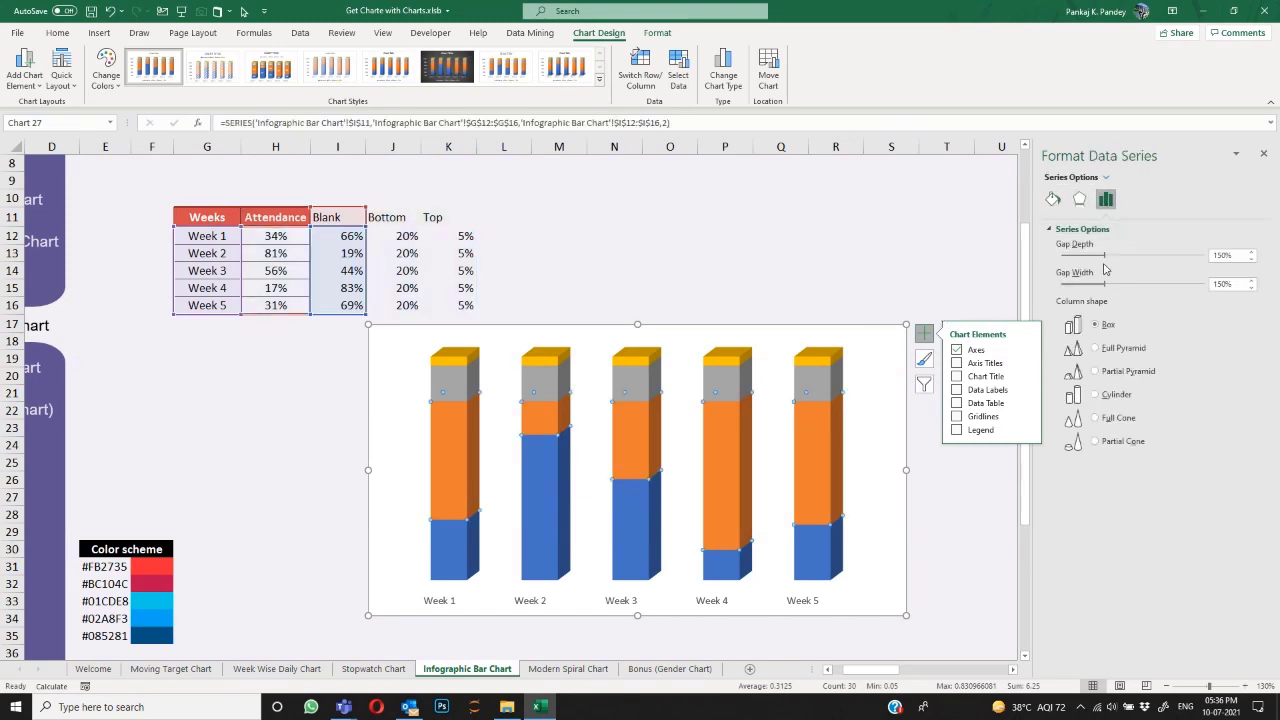
pyautogui.moveTo(1105, 258); pyautogui.dragTo(1047, 261)
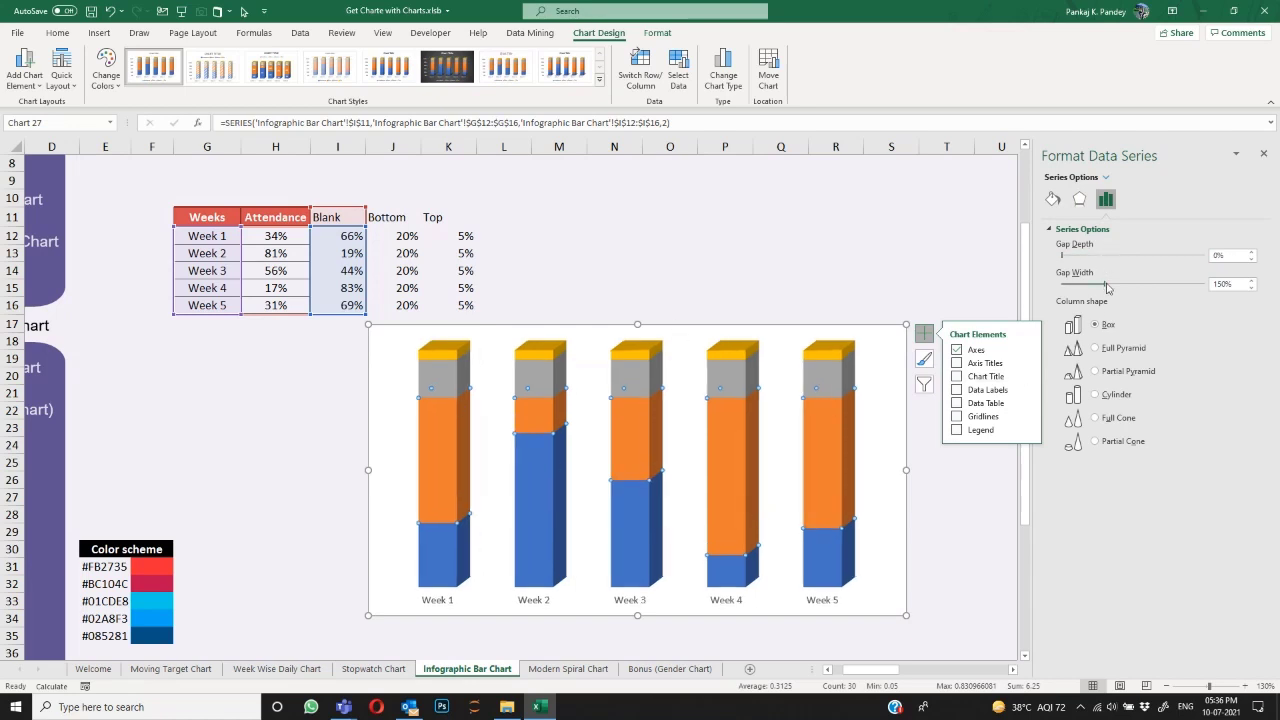
# Step: Adjust the gap width of the chart columns, settling on 140%
pyautogui.moveTo(1107, 287); pyautogui.dragTo(1098, 288)
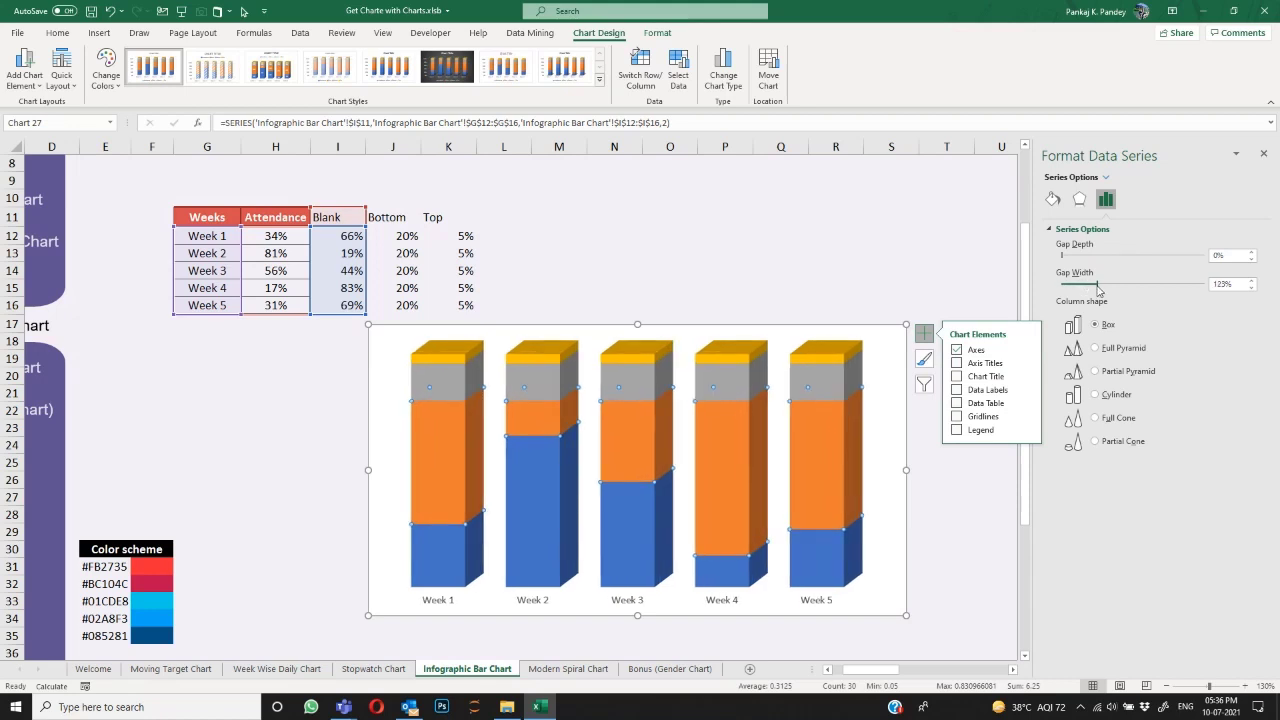
pyautogui.click(1210, 287)
pyautogui.write('130')
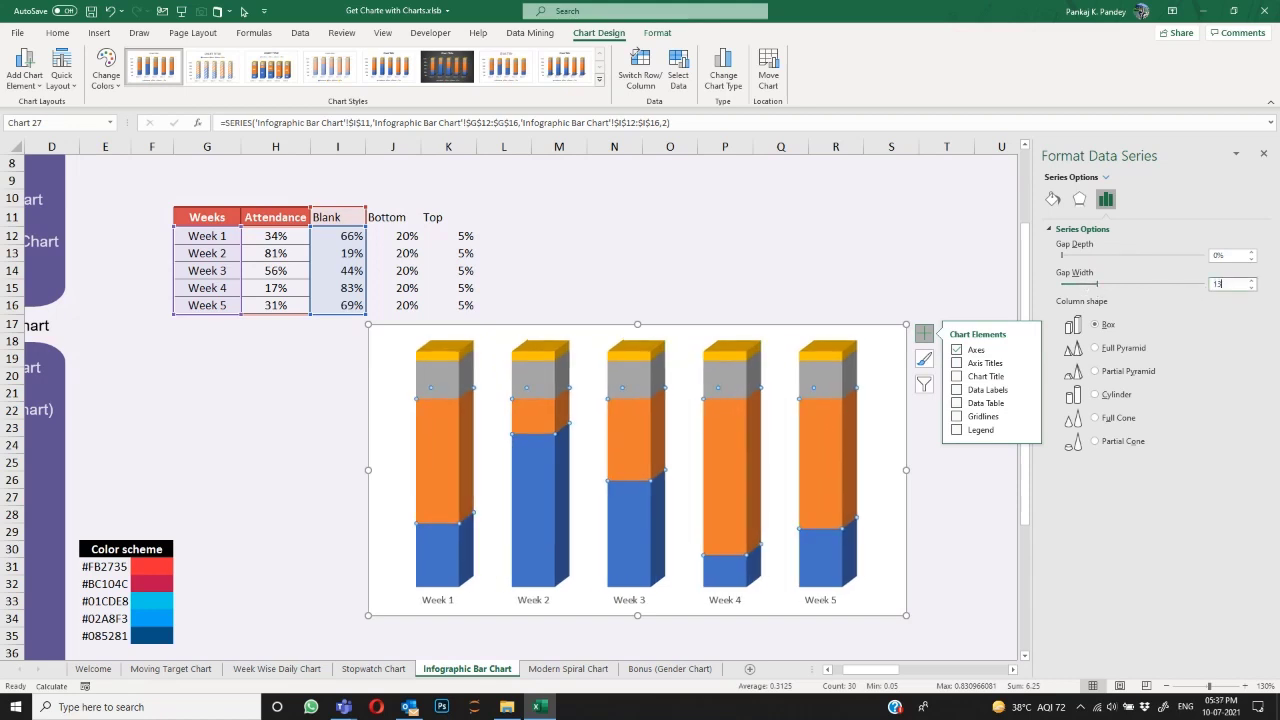
pyautogui.press('Return')
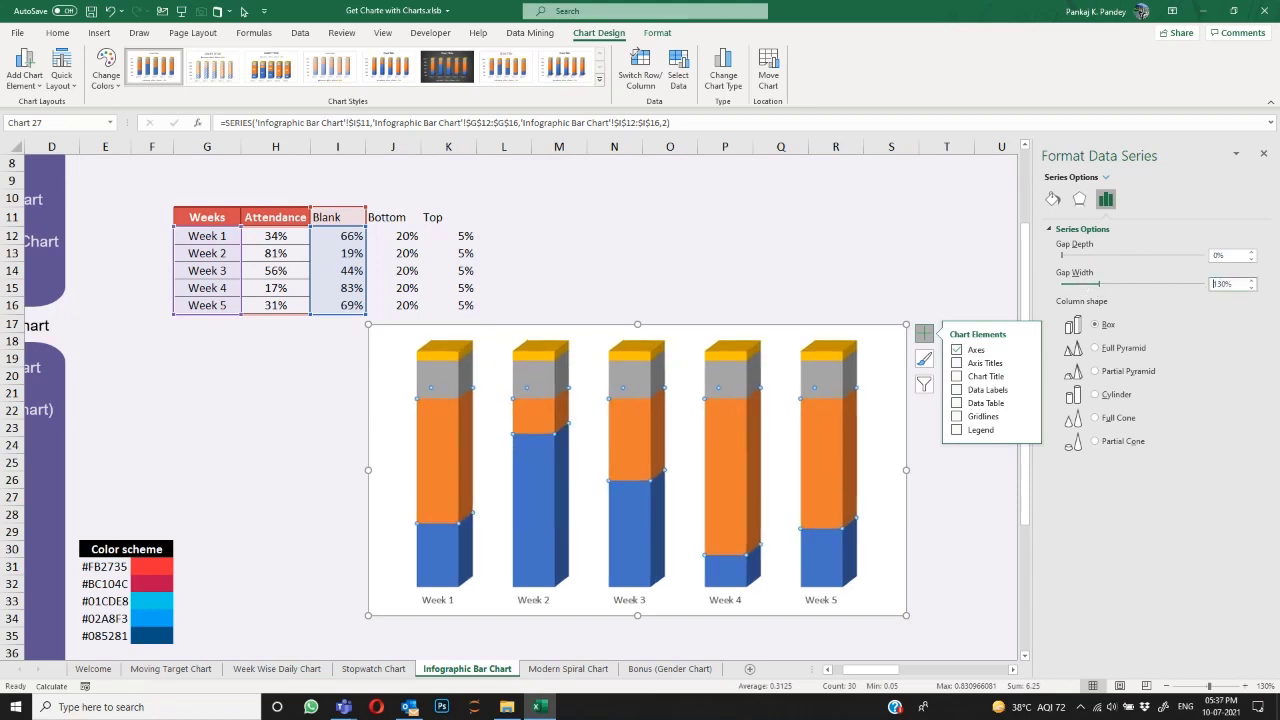
pyautogui.click(1238, 287)
pyautogui.write('140')
pyautogui.press('Return')
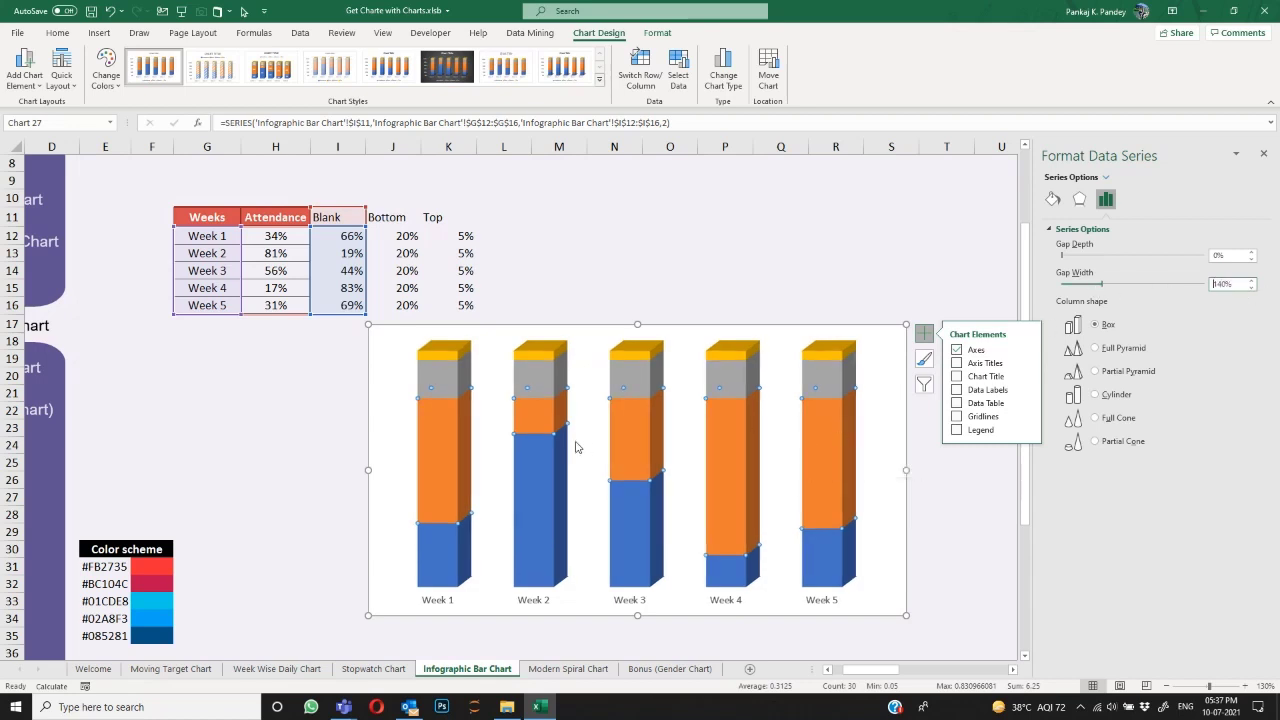
# Step: Examine which column segments belong to the Top, Bottom, Blank and Attendance series
pyautogui.click(458, 352)
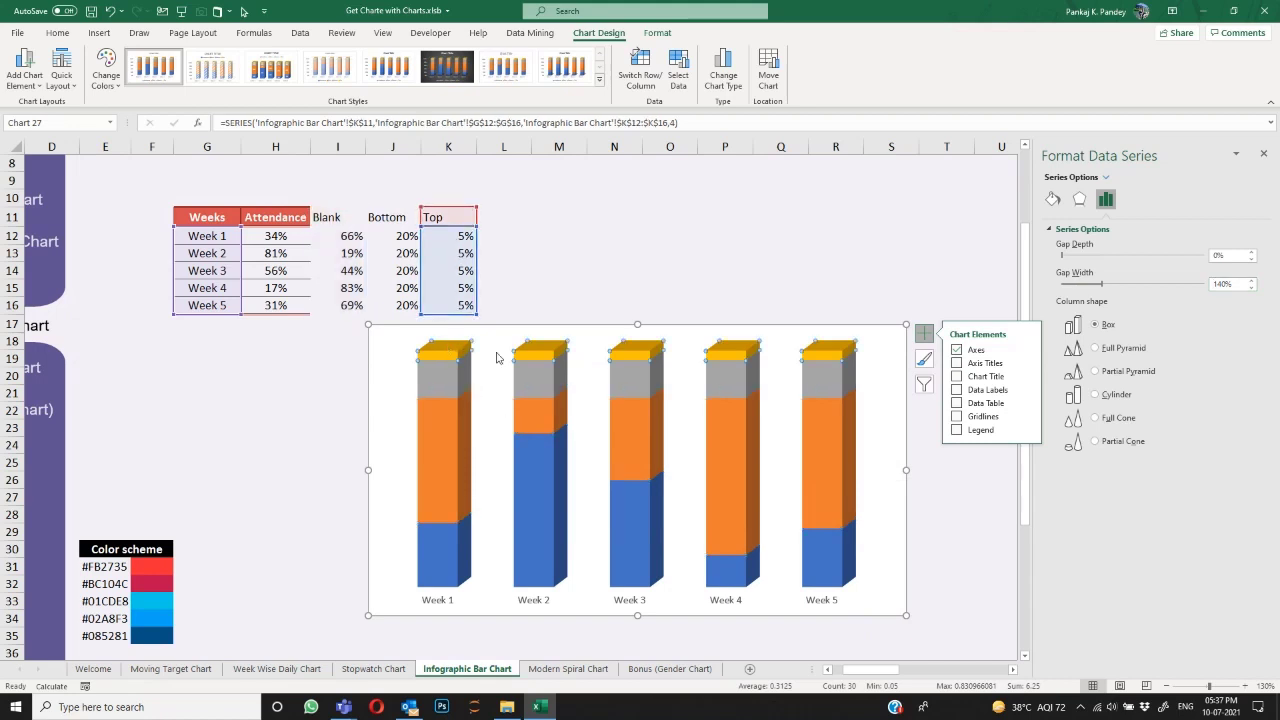
pyautogui.click(442, 385)
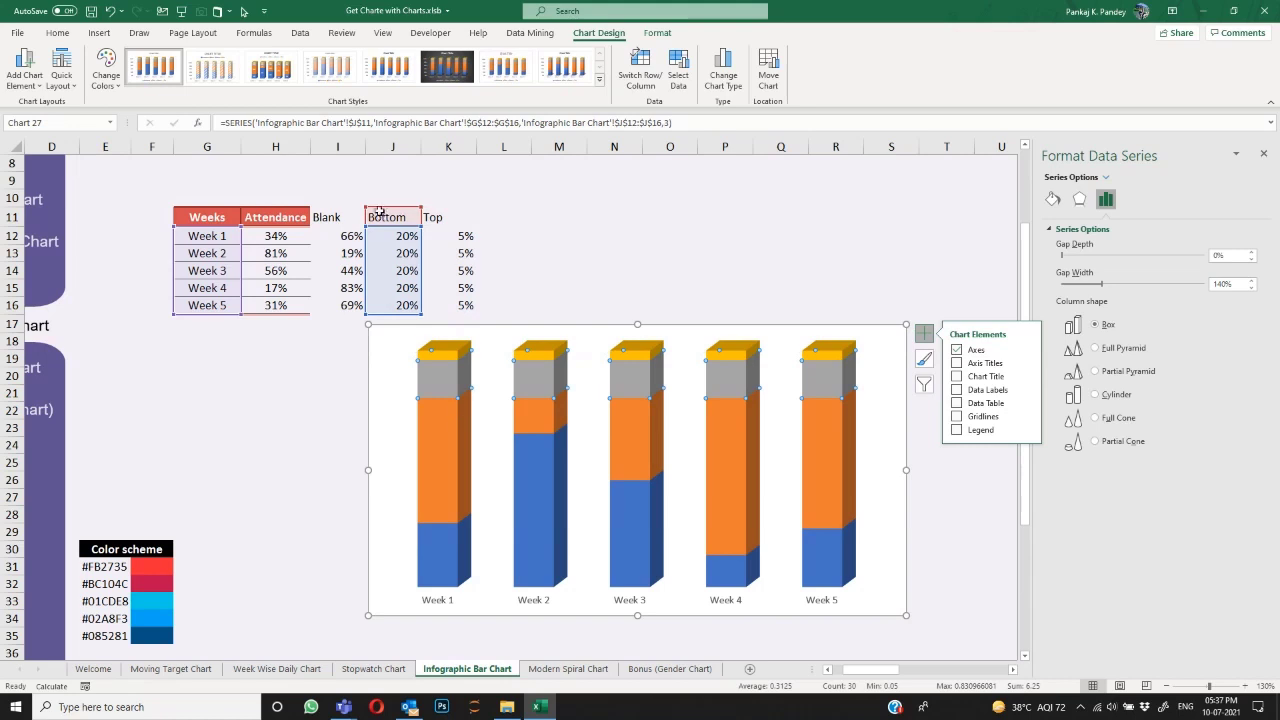
pyautogui.click(433, 450)
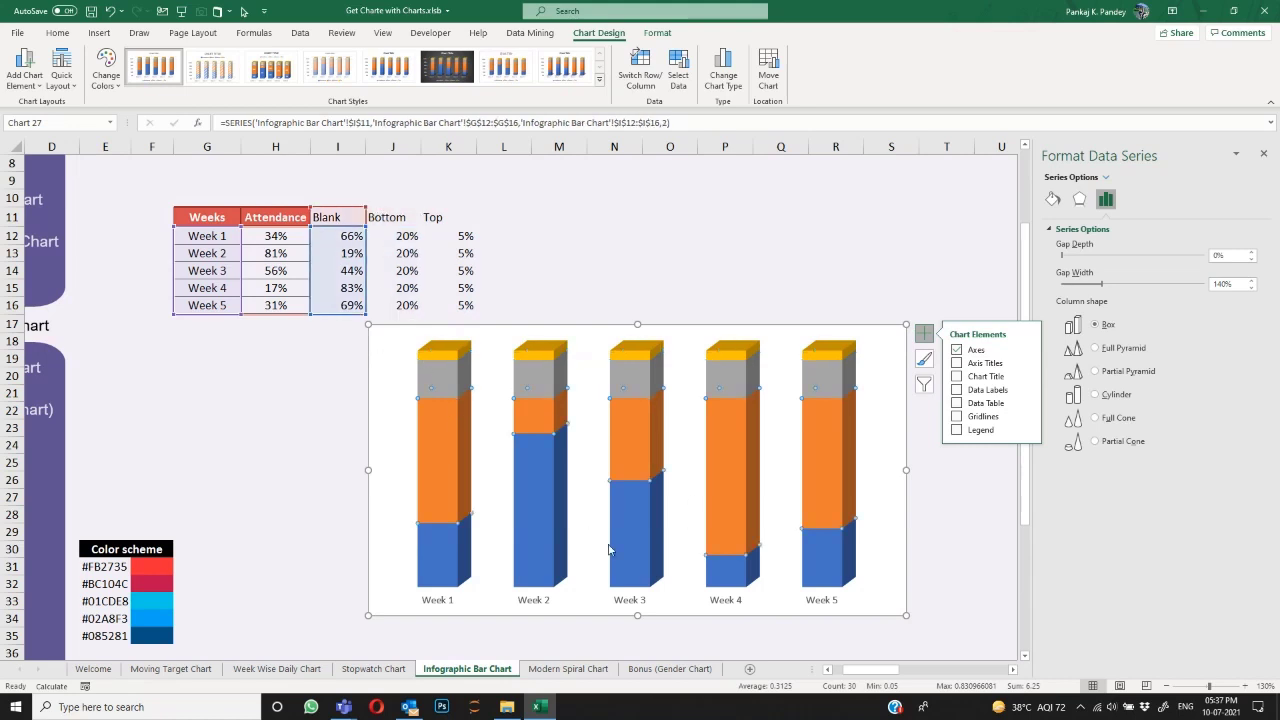
pyautogui.click(537, 534)
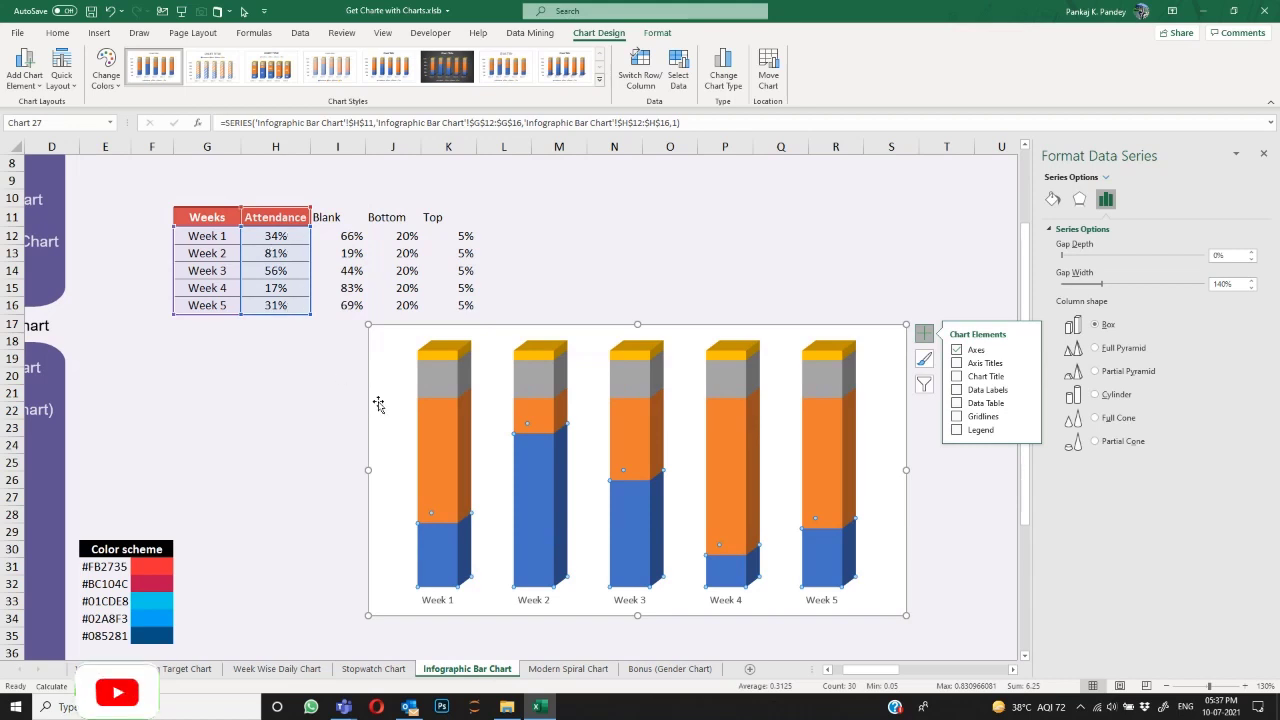
pyautogui.click(450, 380)
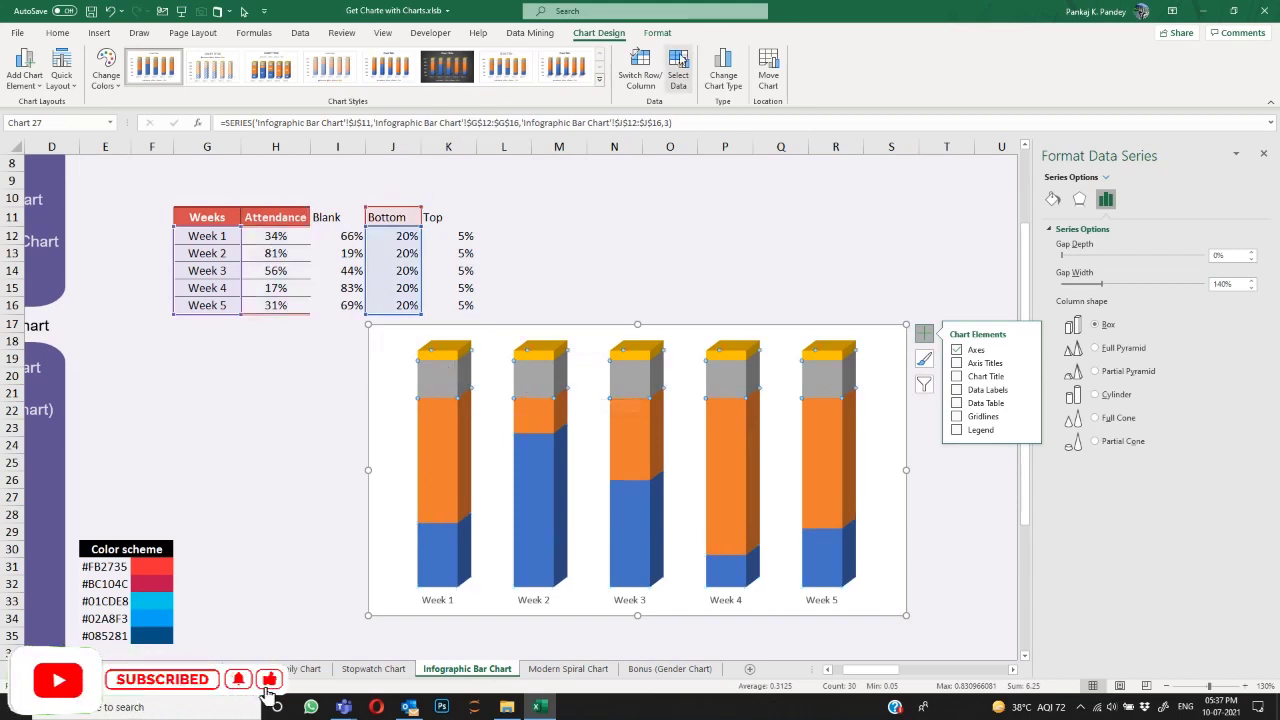
# Step: Reorder the chart's data series so that Bottom comes first, ahead of Attendance, Blank and Top
pyautogui.click(677, 62)
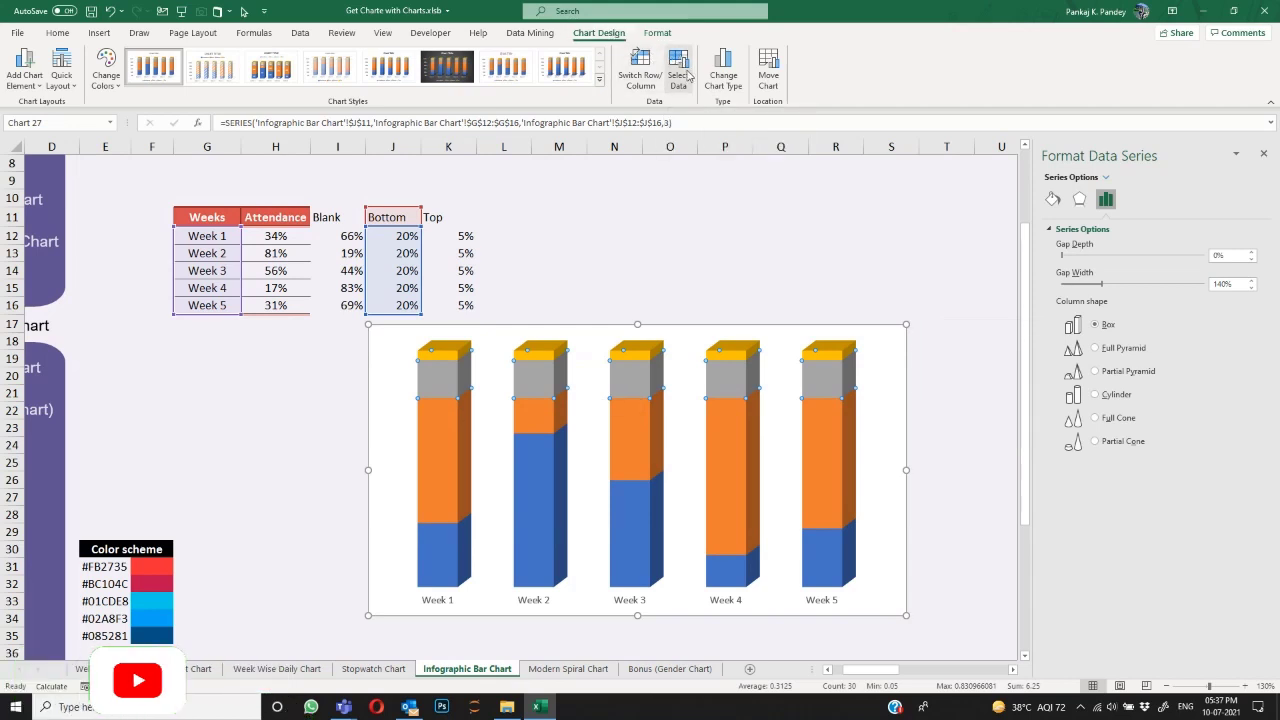
pyautogui.moveTo(704, 240); pyautogui.dragTo(941, 172)
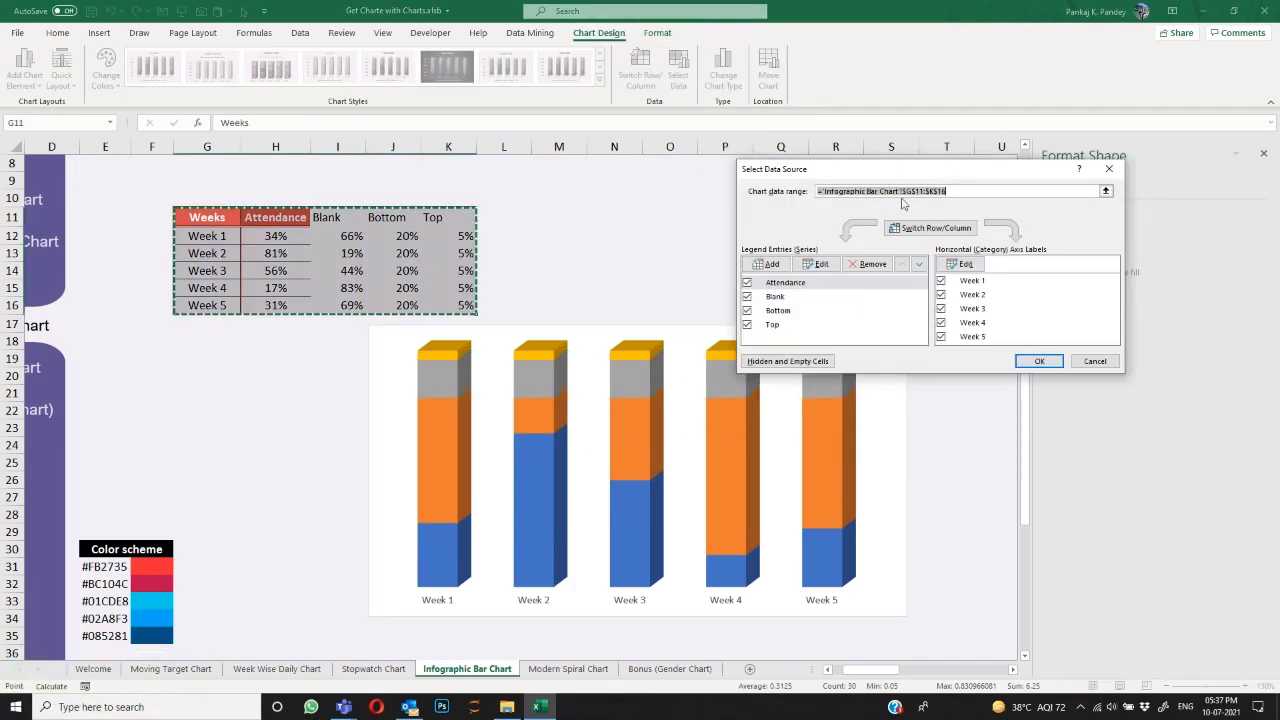
pyautogui.click(805, 296)
pyautogui.click(775, 324)
pyautogui.click(789, 285)
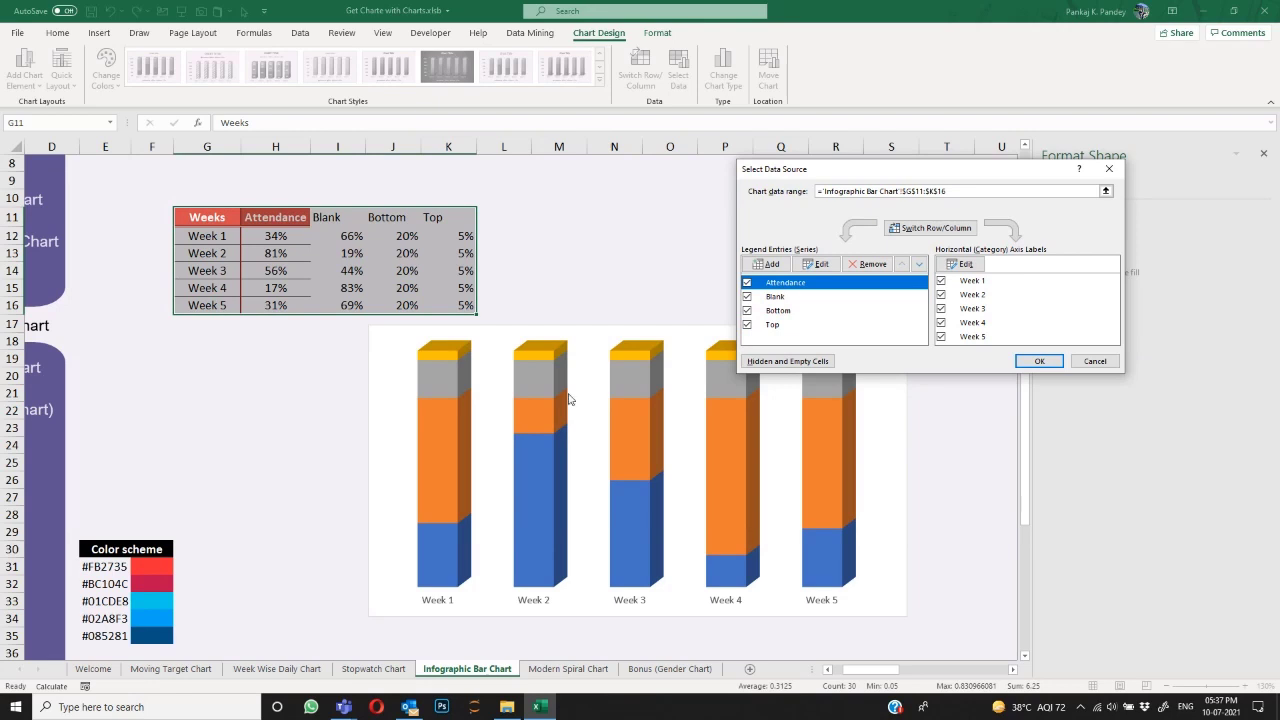
pyautogui.click(797, 327)
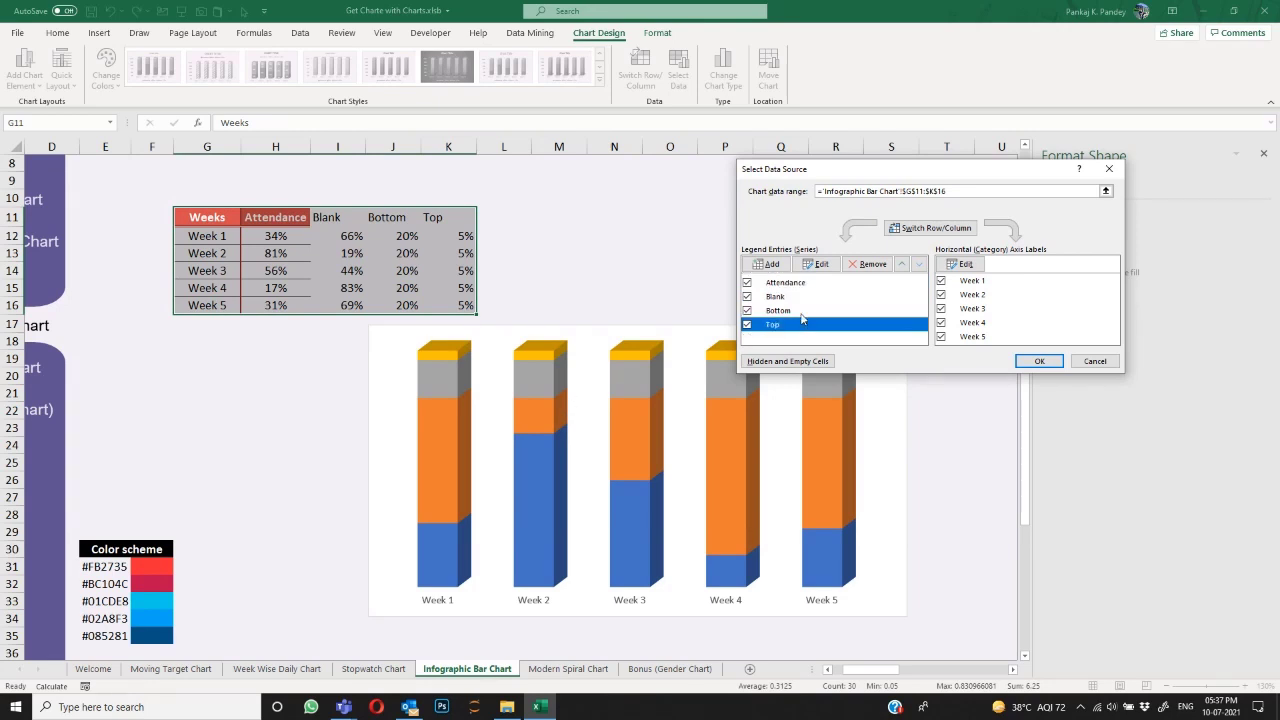
pyautogui.click(802, 311)
pyautogui.click(902, 264)
pyautogui.click(902, 264)
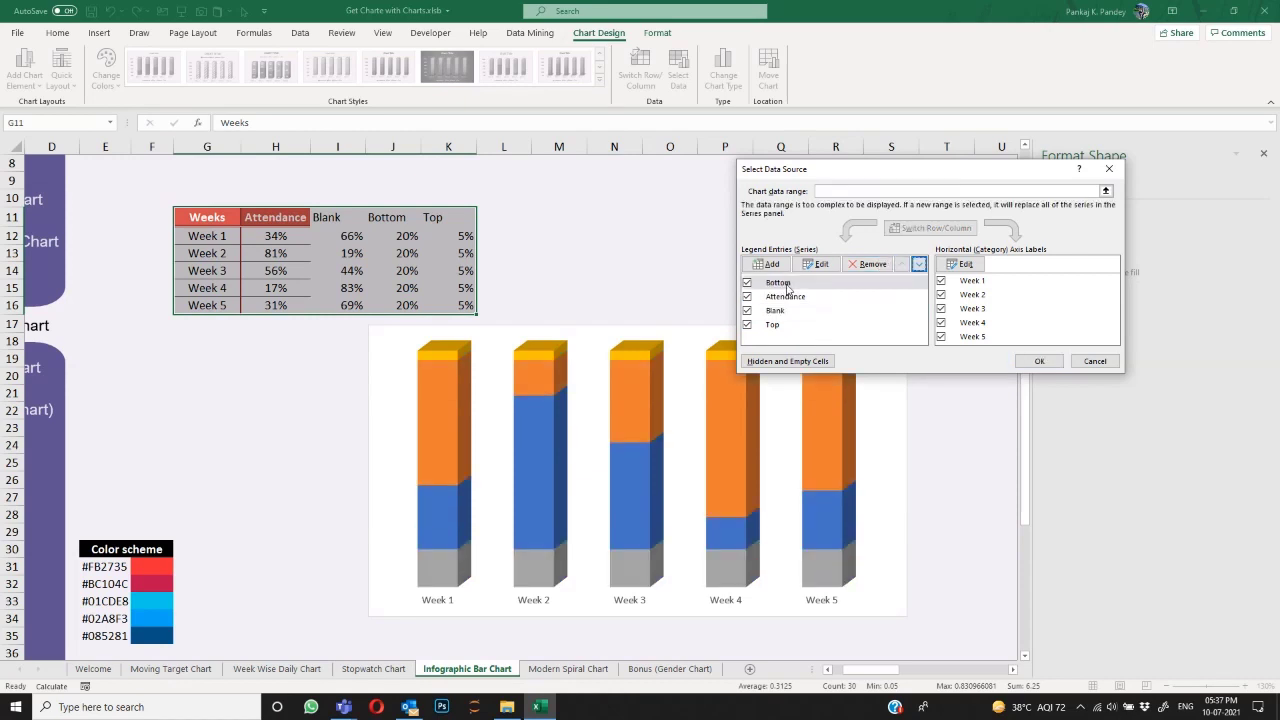
pyautogui.click(787, 285)
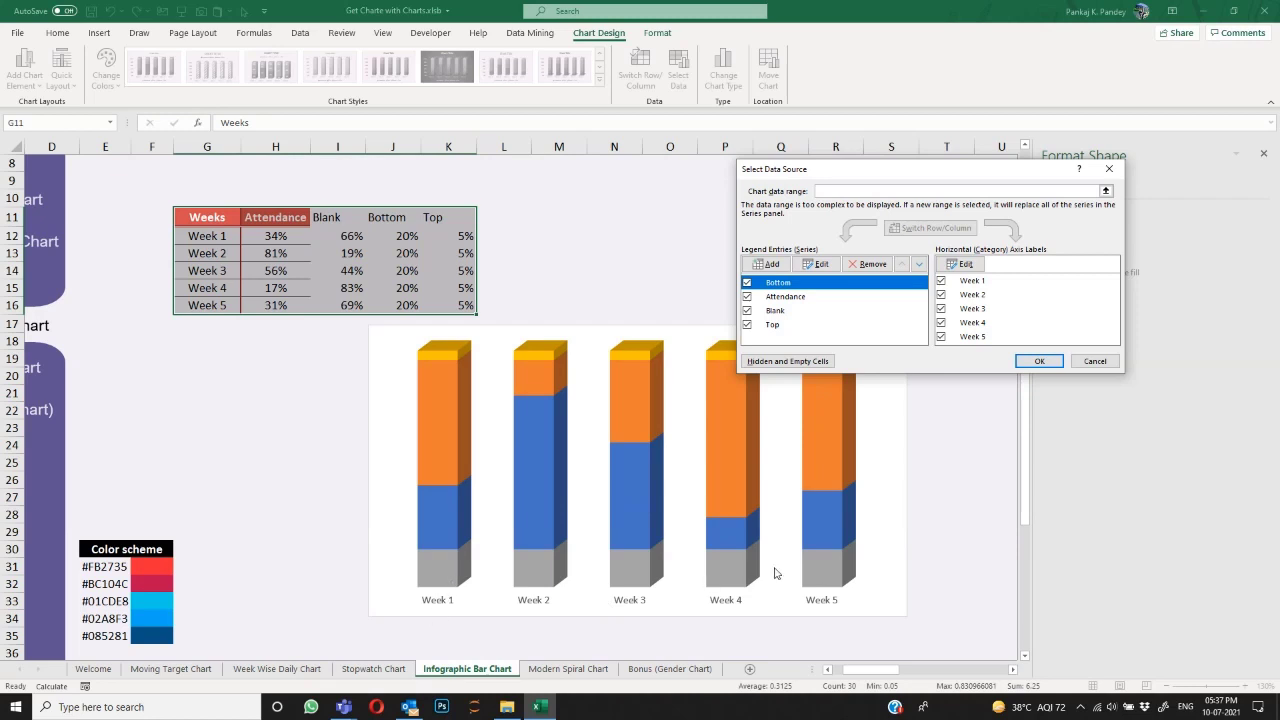
pyautogui.click(801, 297)
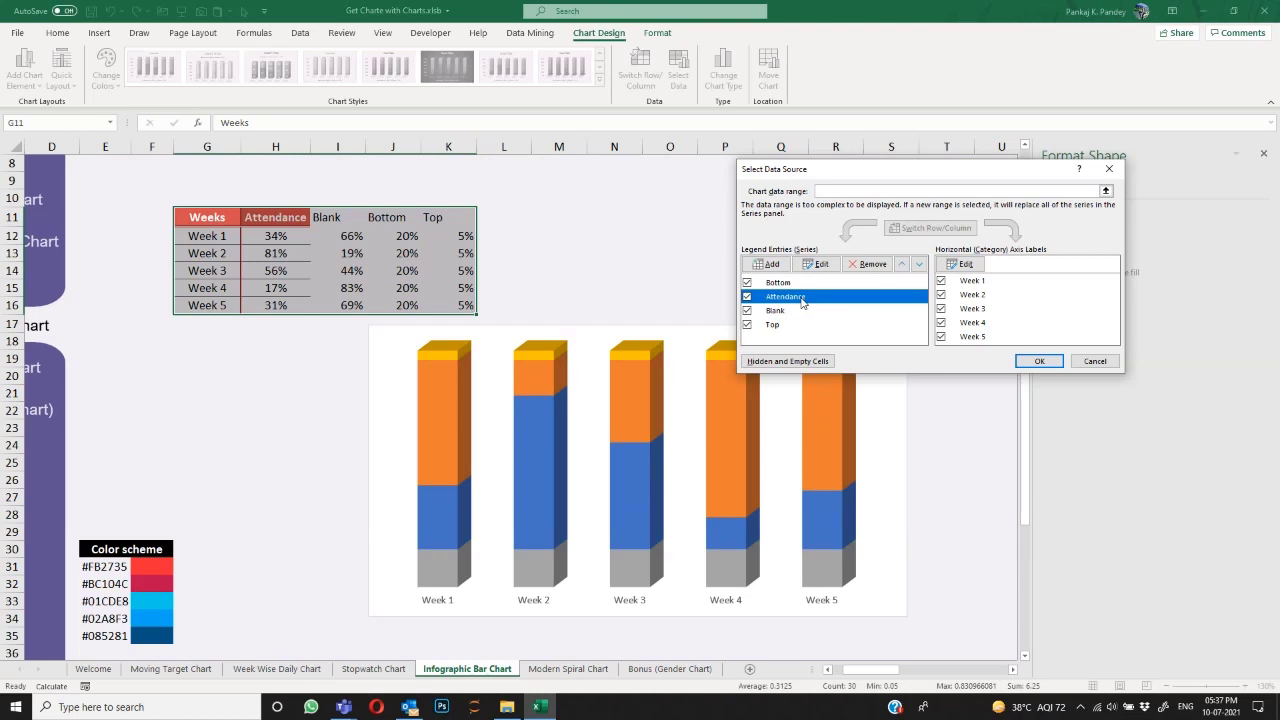
pyautogui.click(792, 311)
pyautogui.click(788, 325)
pyautogui.click(1019, 364)
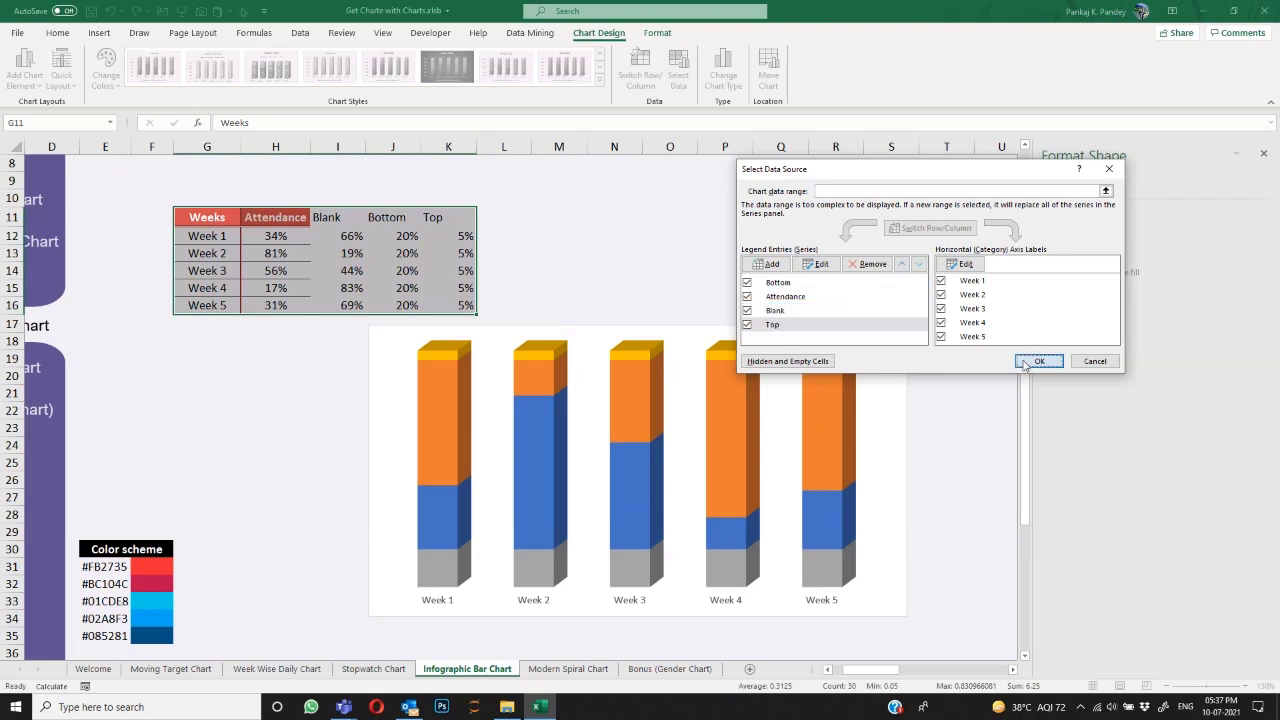
# Step: Check the stacking order of the series in the chart columns from the base up
pyautogui.click(524, 577)
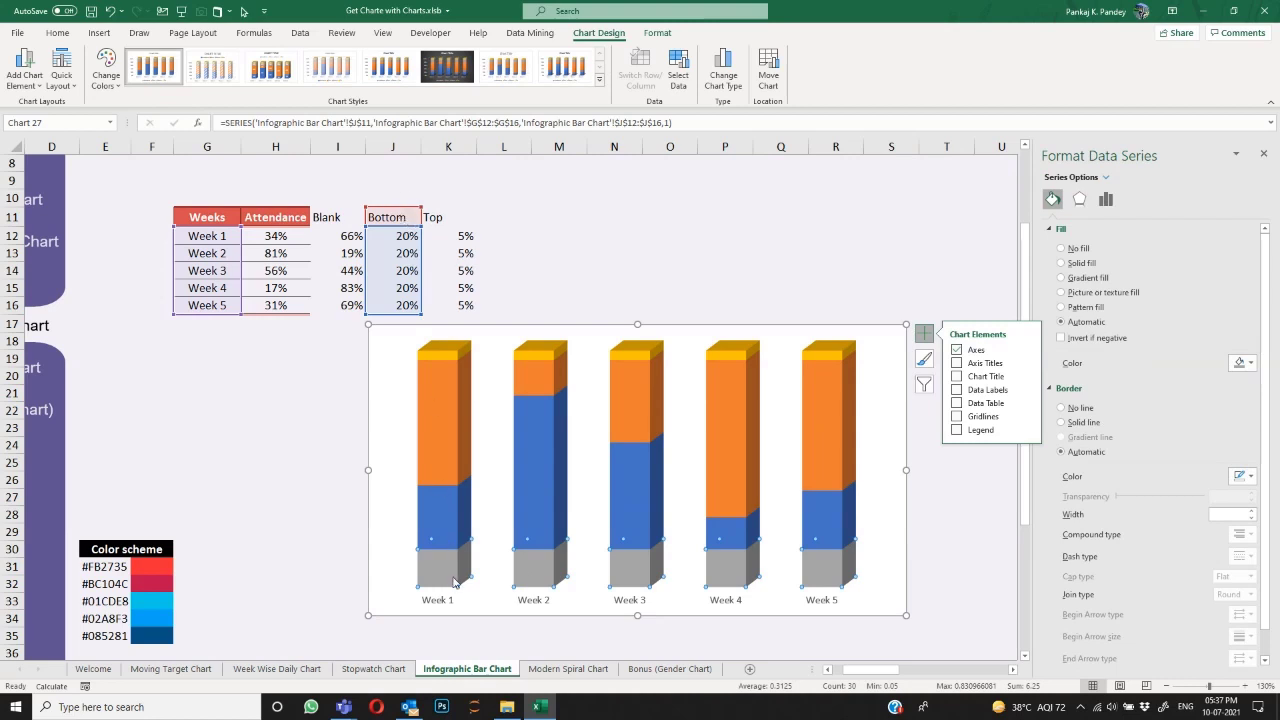
pyautogui.click(455, 521)
pyautogui.click(457, 421)
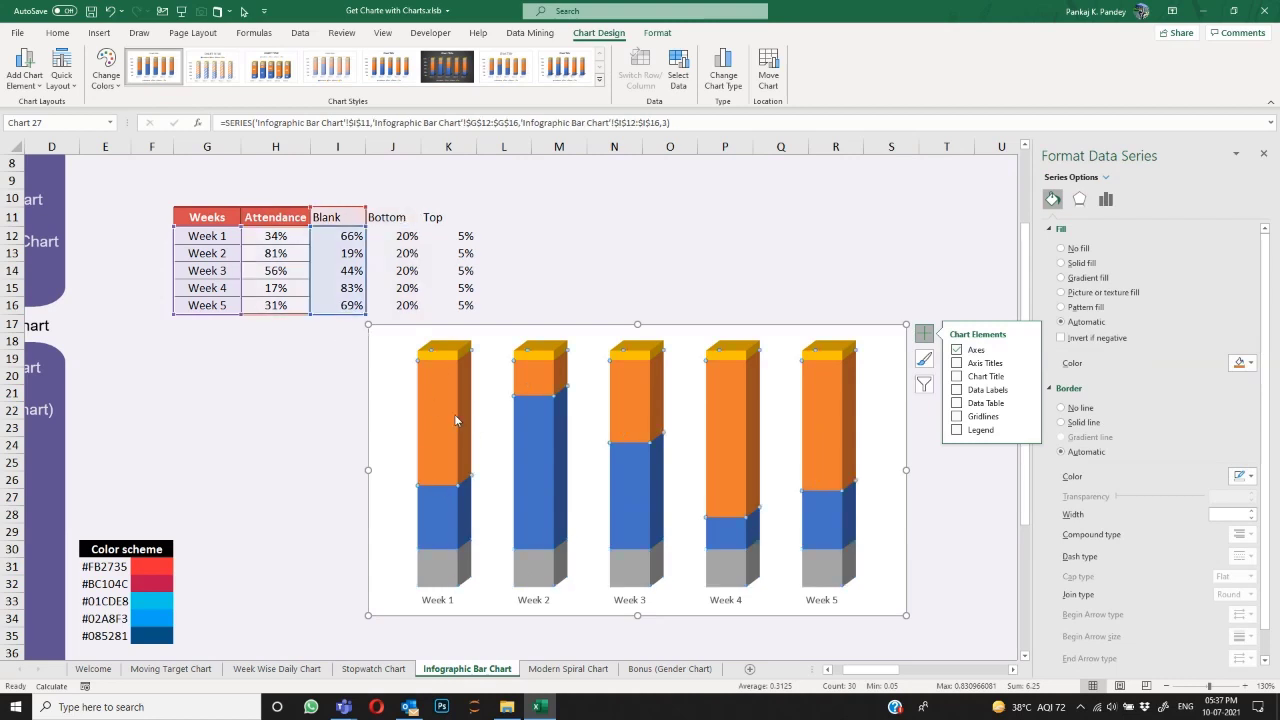
pyautogui.click(459, 352)
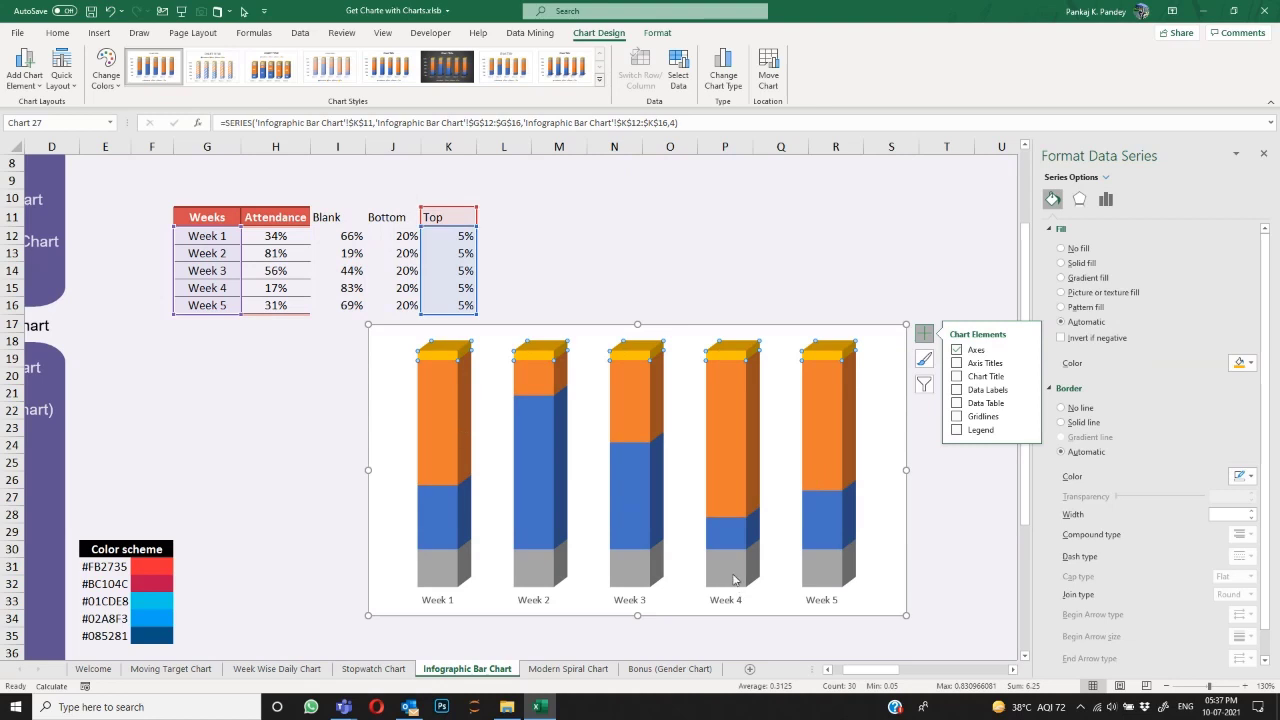
pyautogui.press('Up')
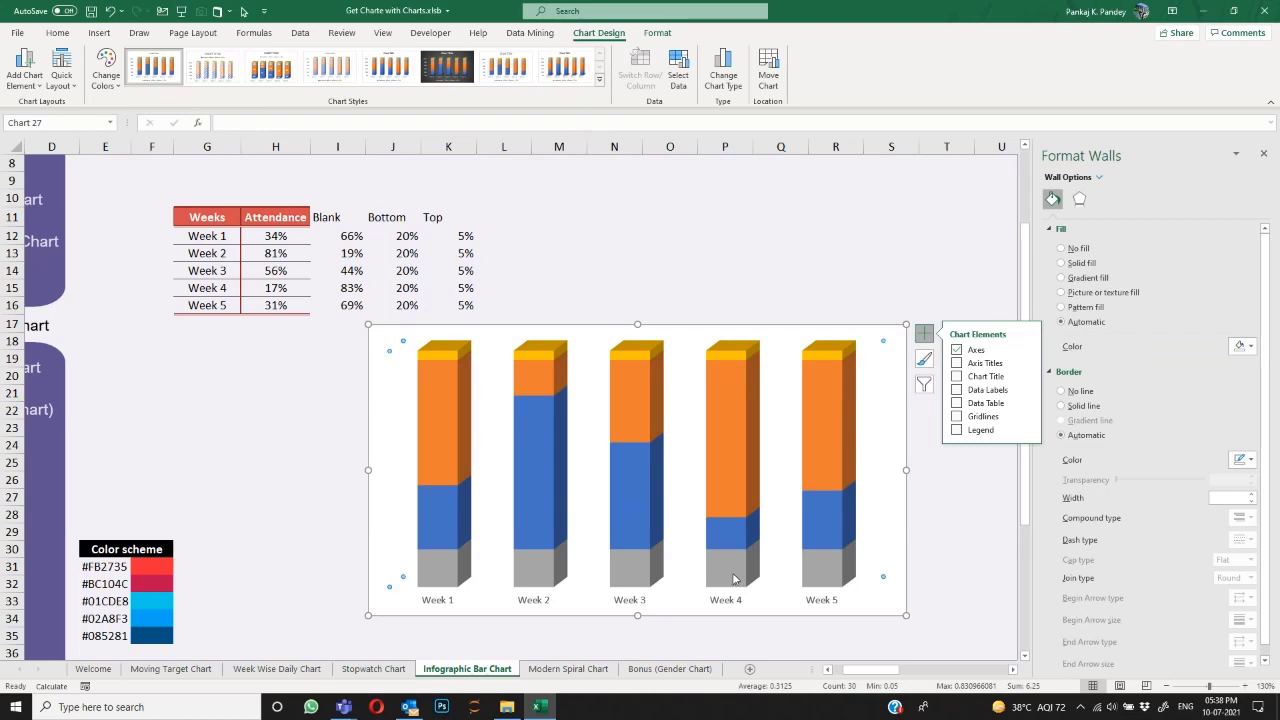
# Step: Fill the Bottom series segments with a solid light grey from the white theme shades
pyautogui.click(733, 576)
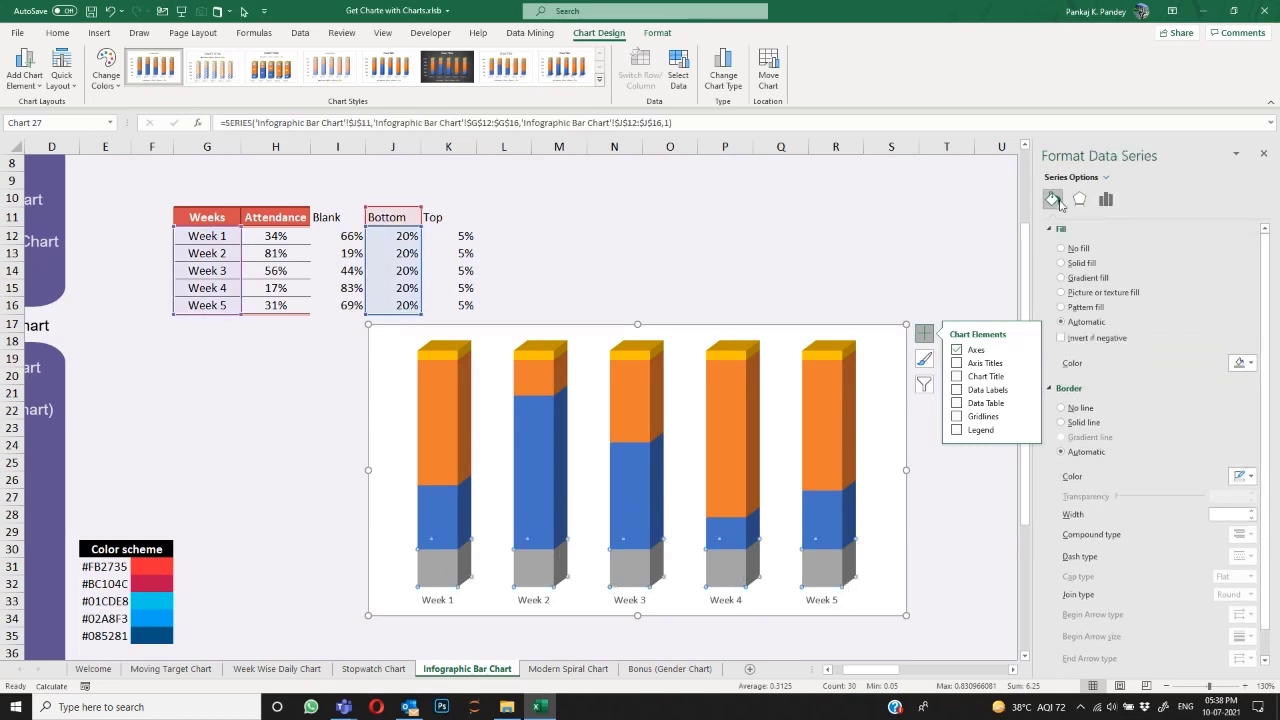
pyautogui.click(1250, 363)
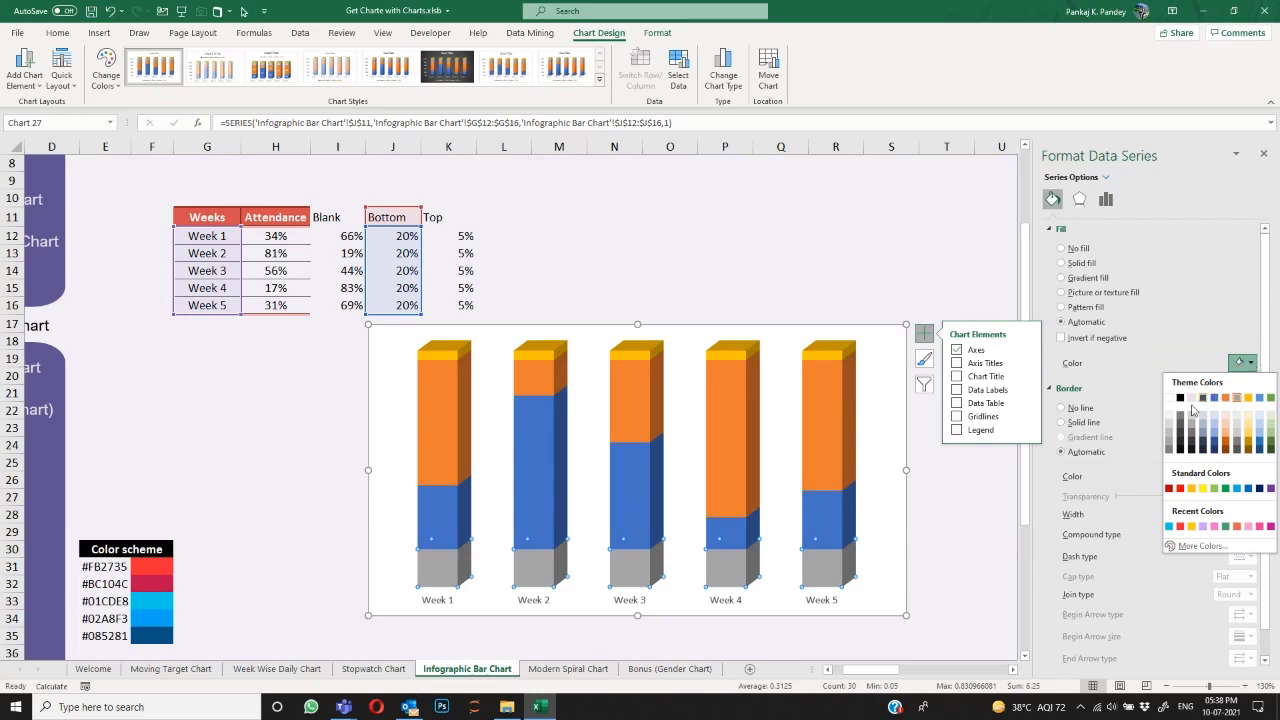
pyautogui.click(1170, 438)
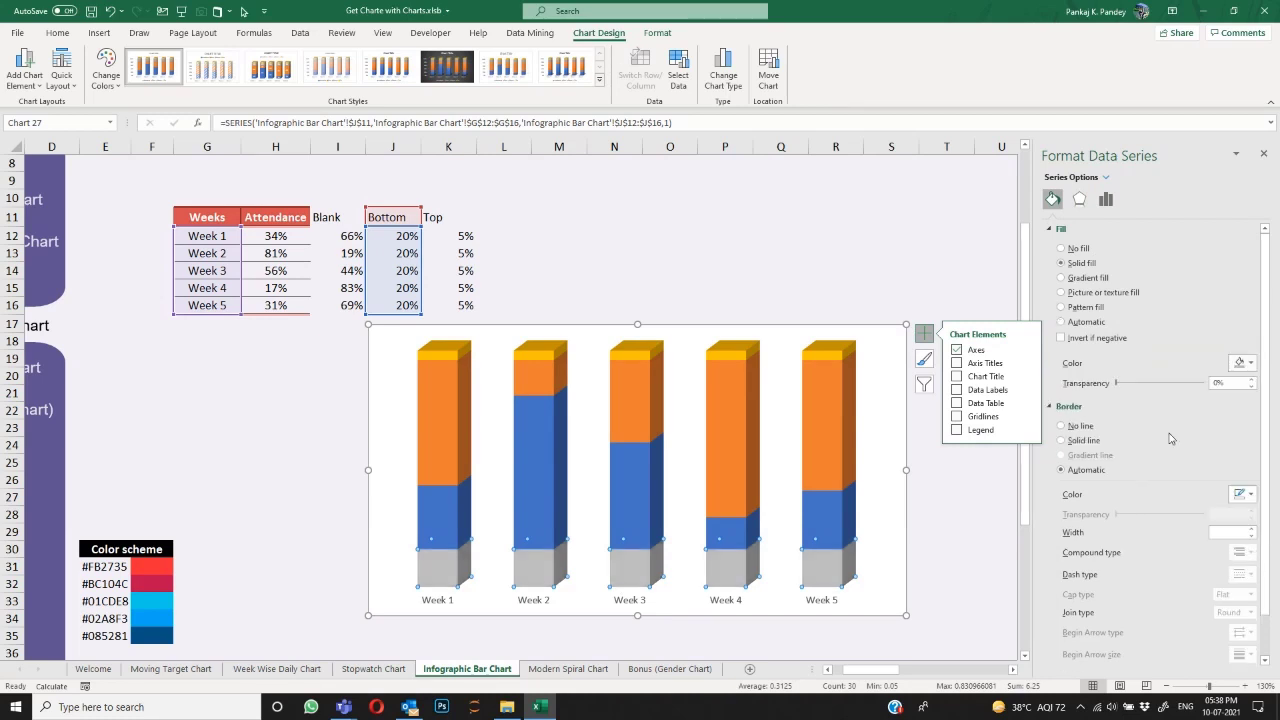
pyautogui.click(1250, 363)
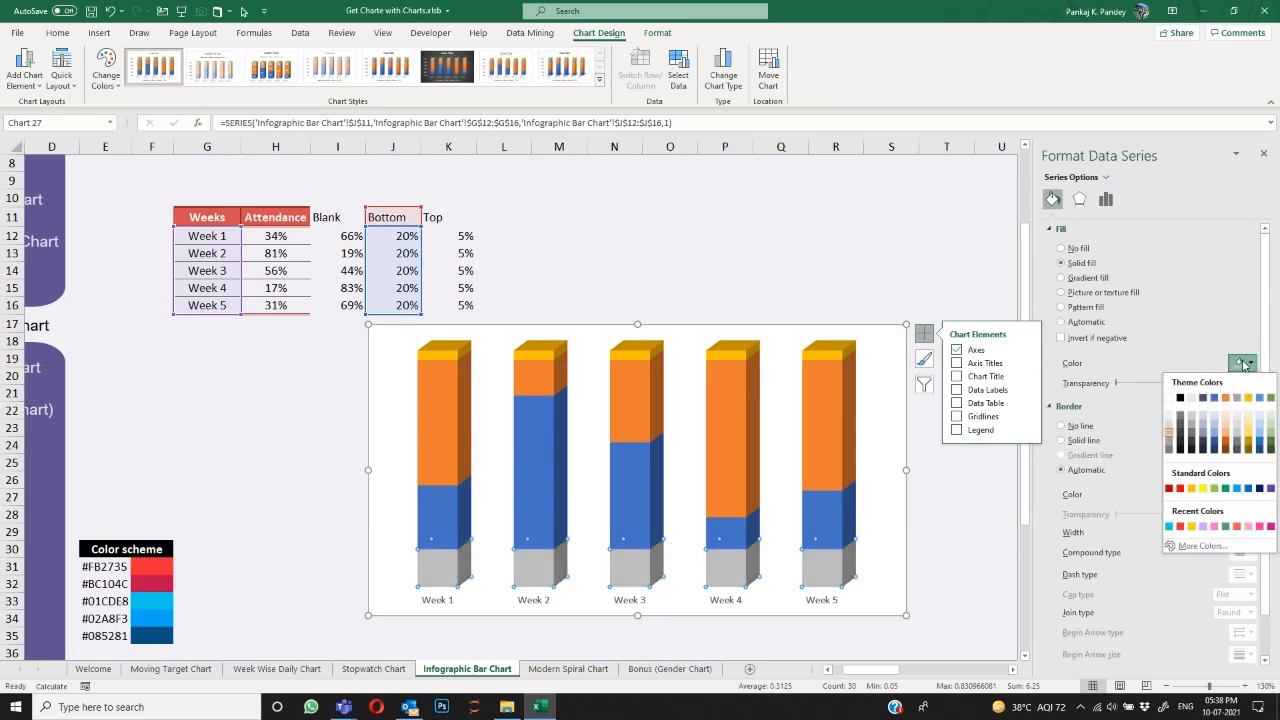
pyautogui.click(1170, 422)
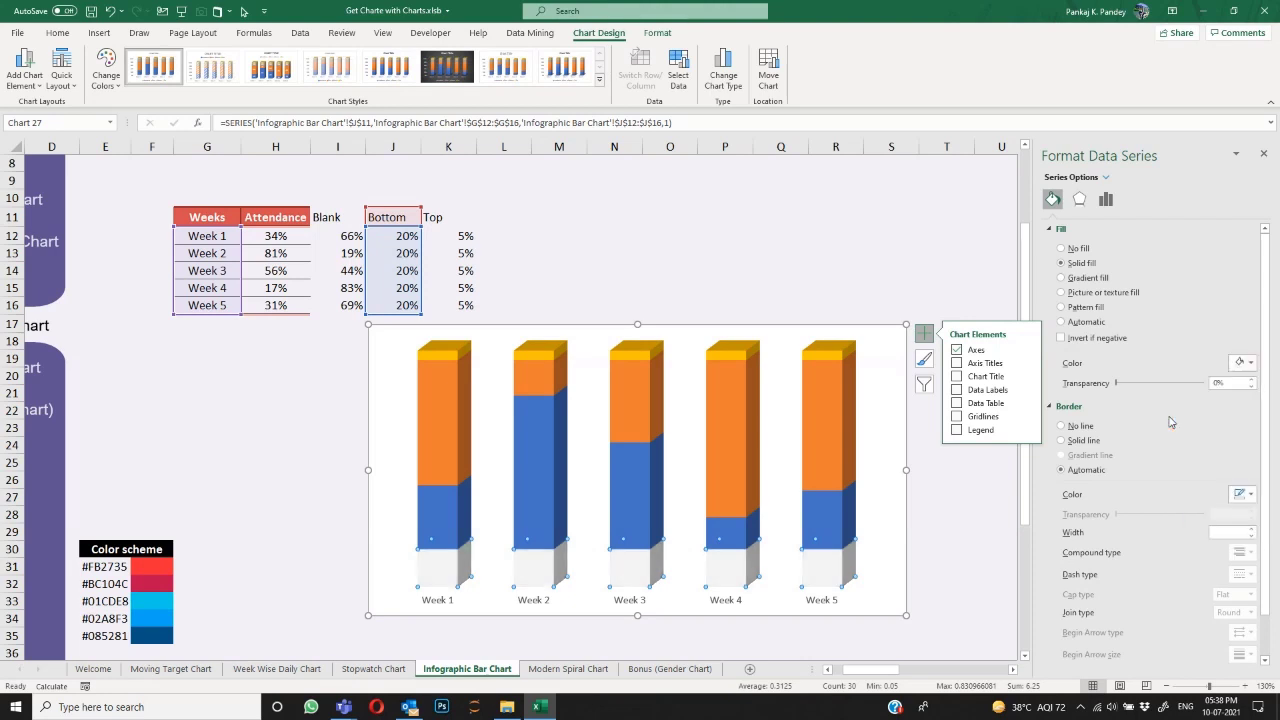
# Step: Fill the Top series segments with a solid light grey from the grey theme shades
pyautogui.click(828, 351)
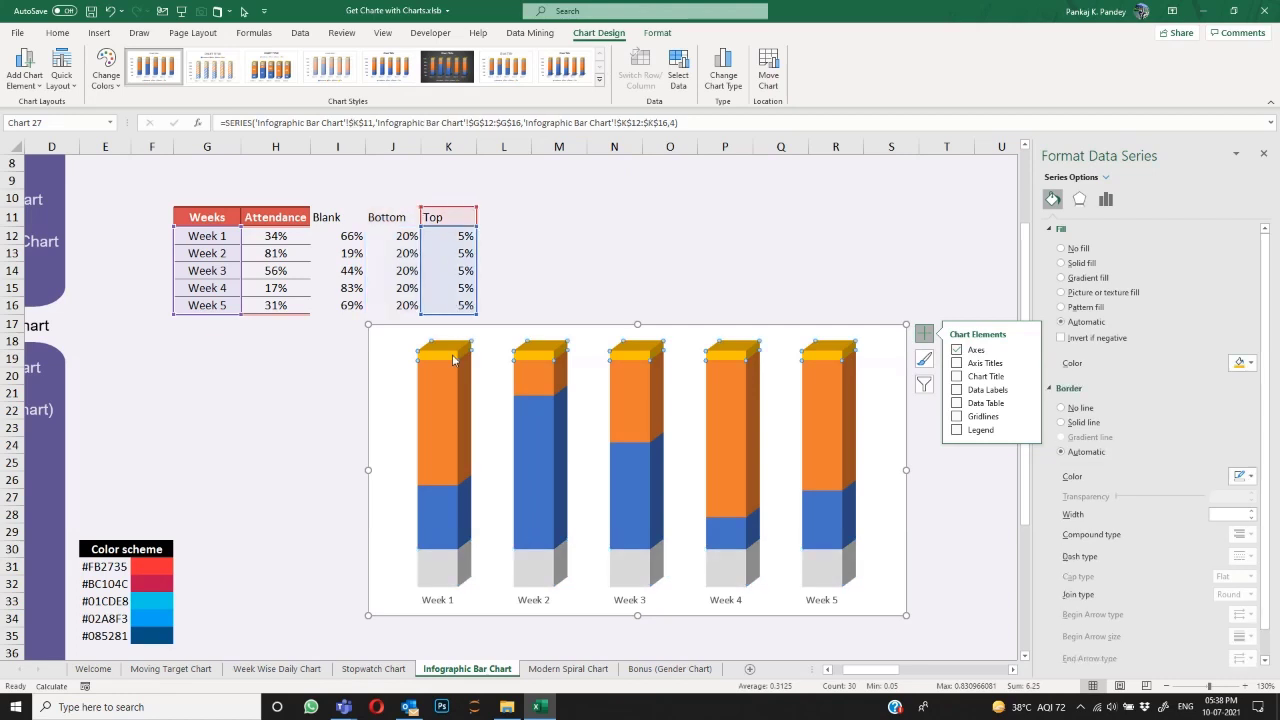
pyautogui.click(1250, 364)
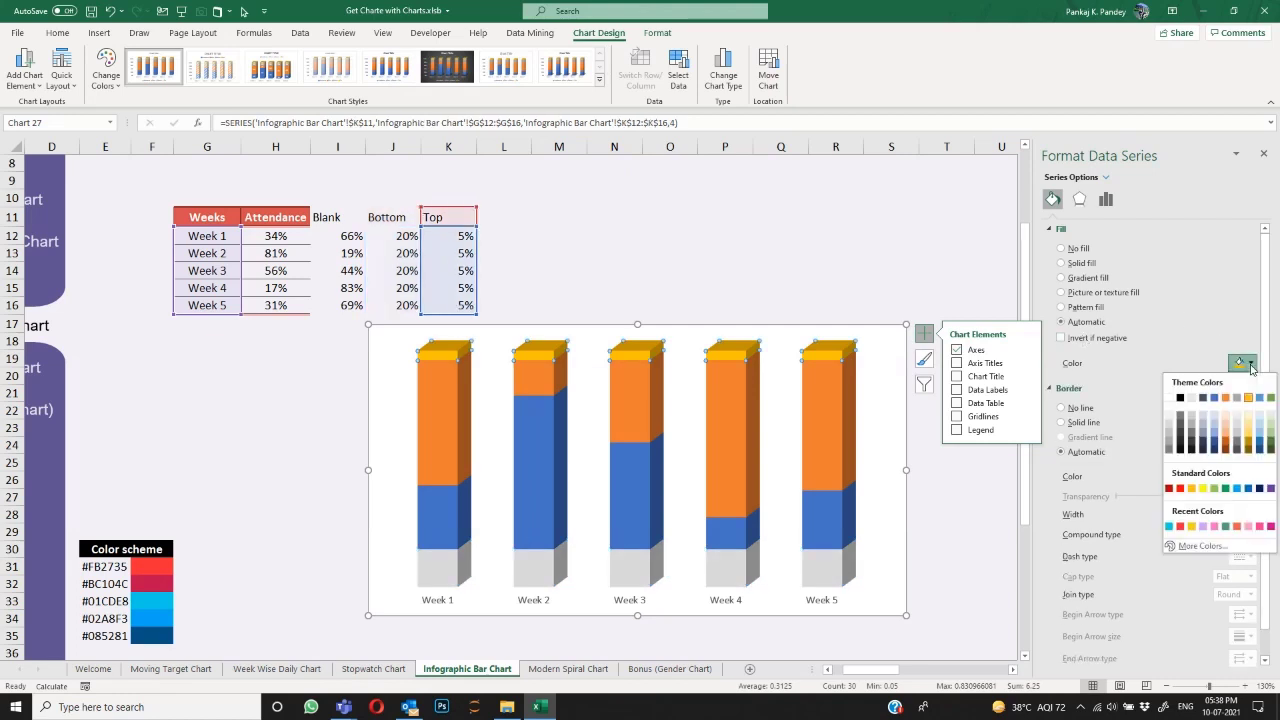
pyautogui.click(1191, 420)
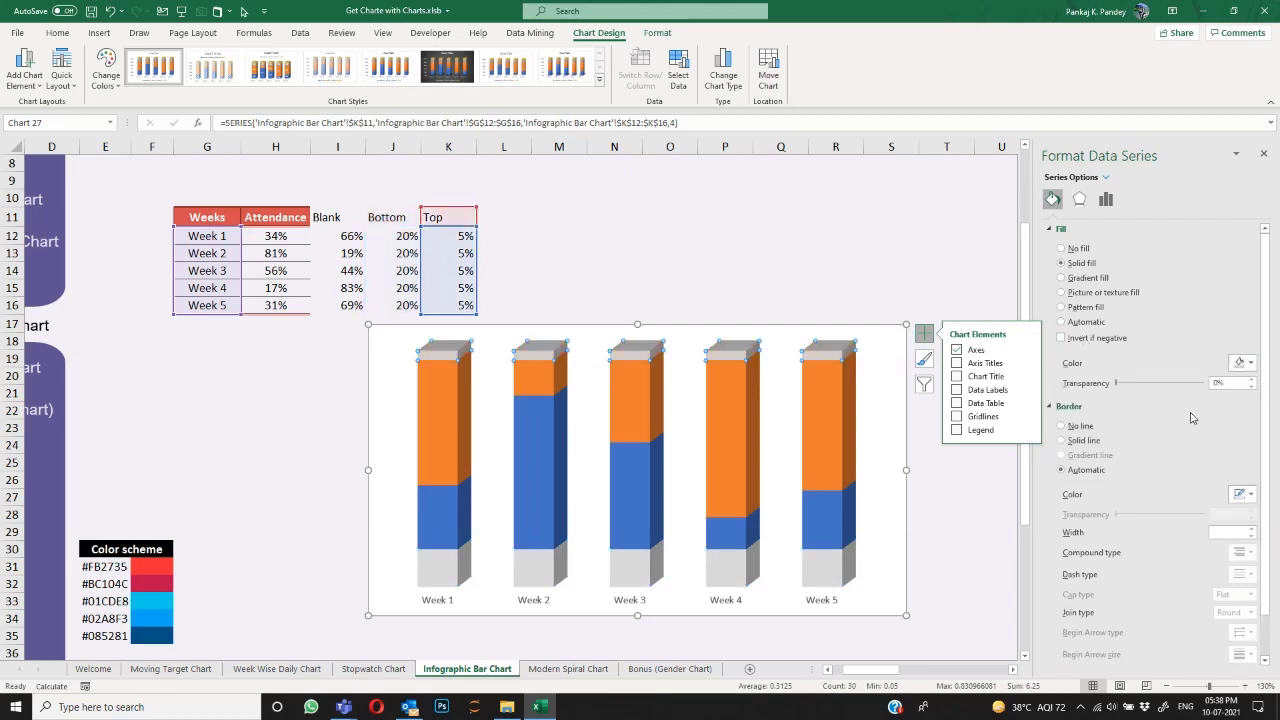
# Step: Try translucent and special-effect 3-D materials on the Top series and return it to a standard material
pyautogui.click(1079, 199)
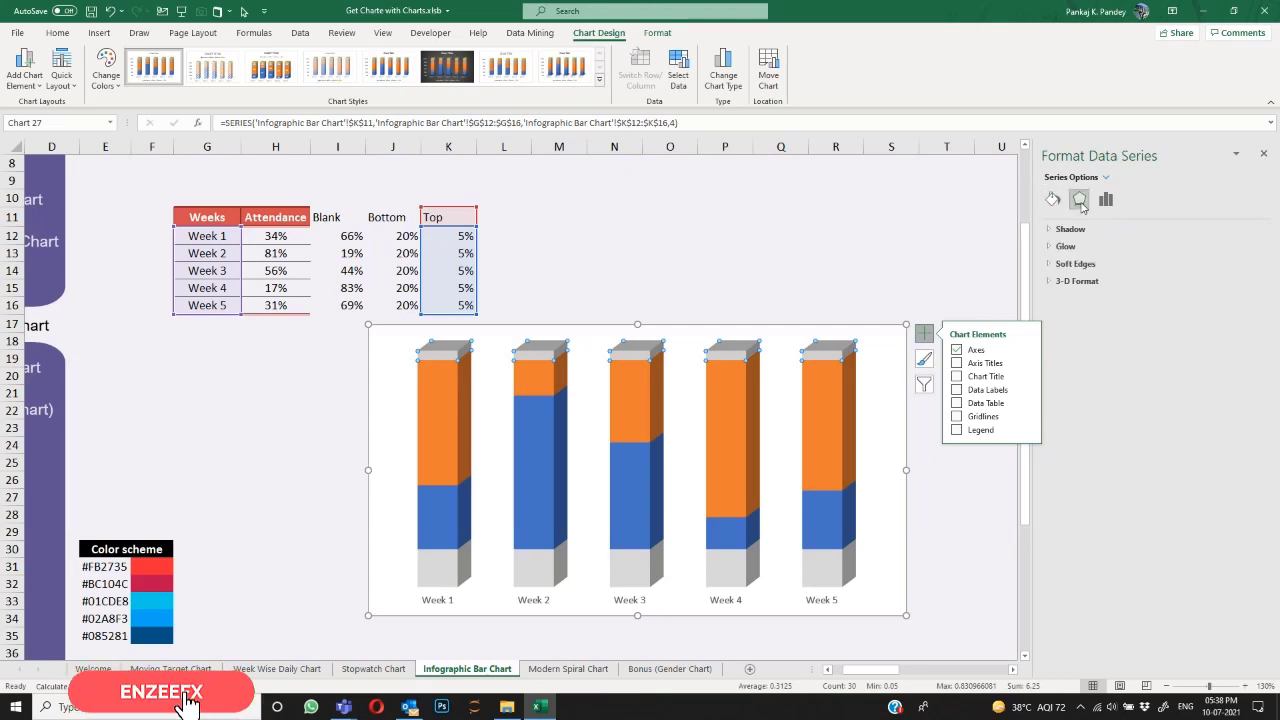
pyautogui.click(1052, 282)
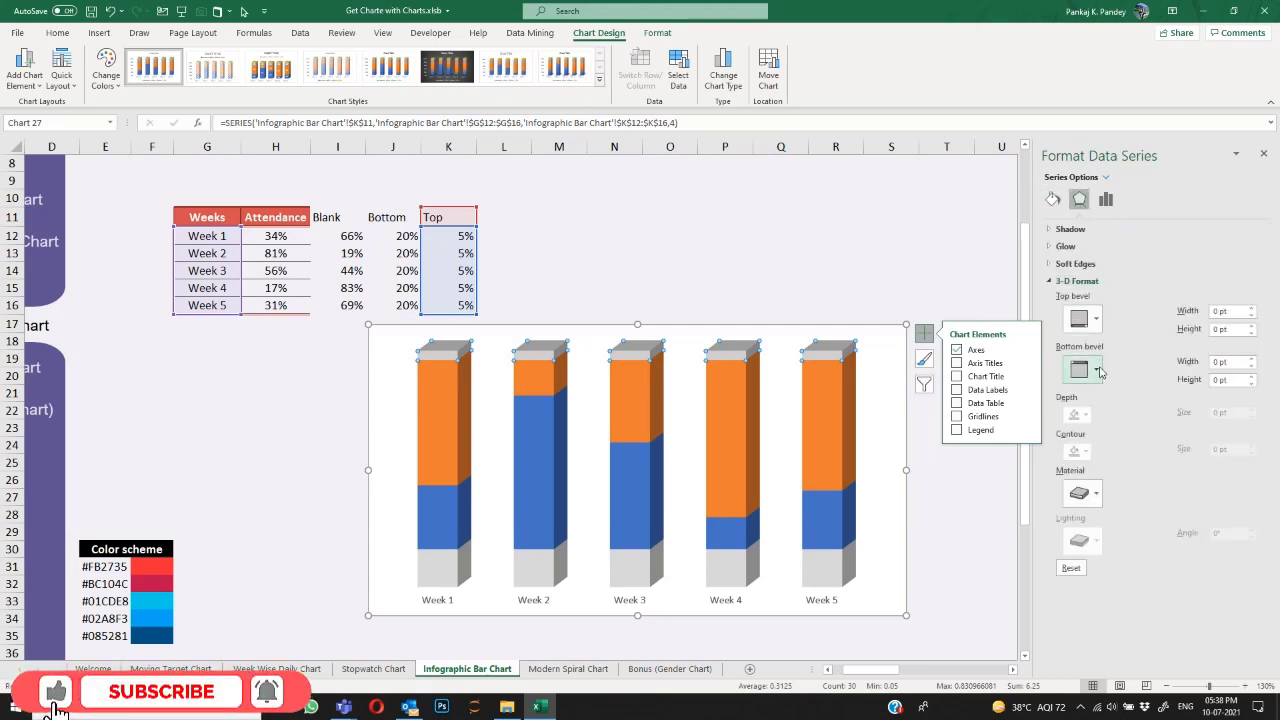
pyautogui.click(1083, 493)
pyautogui.click(1088, 457)
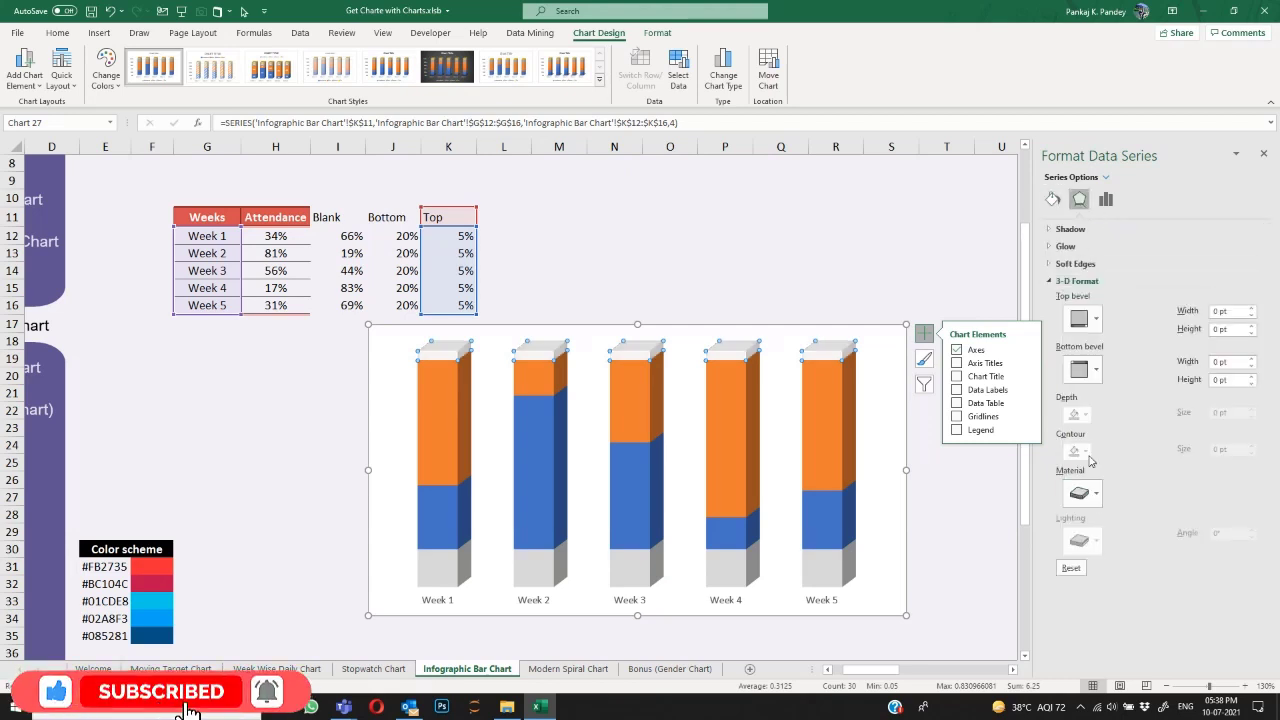
pyautogui.click(1083, 493)
pyautogui.click(1119, 455)
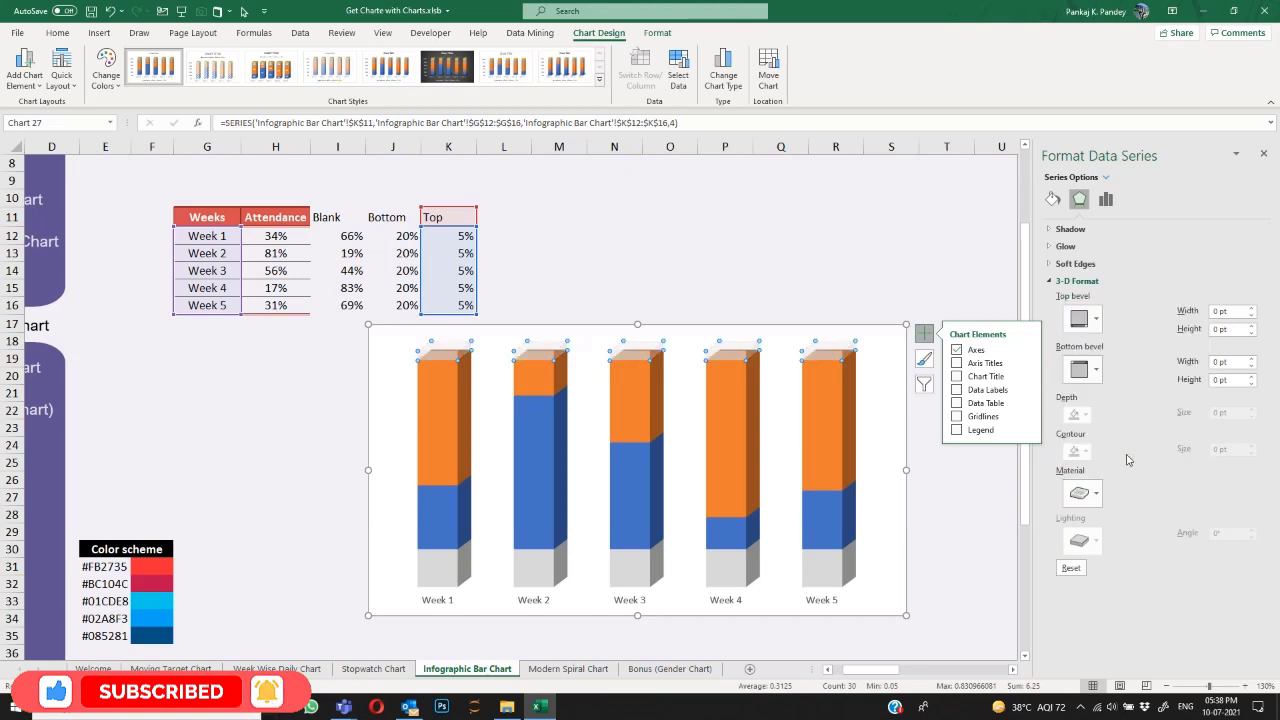
pyautogui.click(1083, 493)
pyautogui.click(1156, 455)
pyautogui.click(1083, 493)
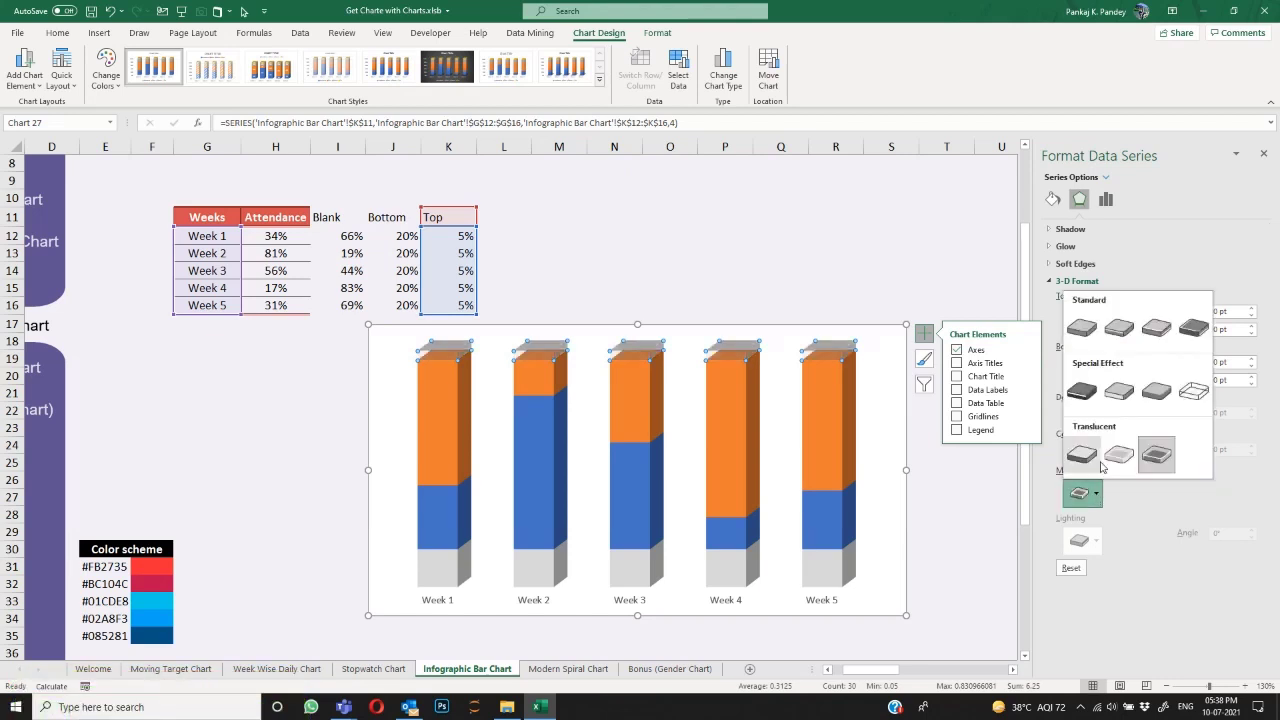
pyautogui.click(1090, 457)
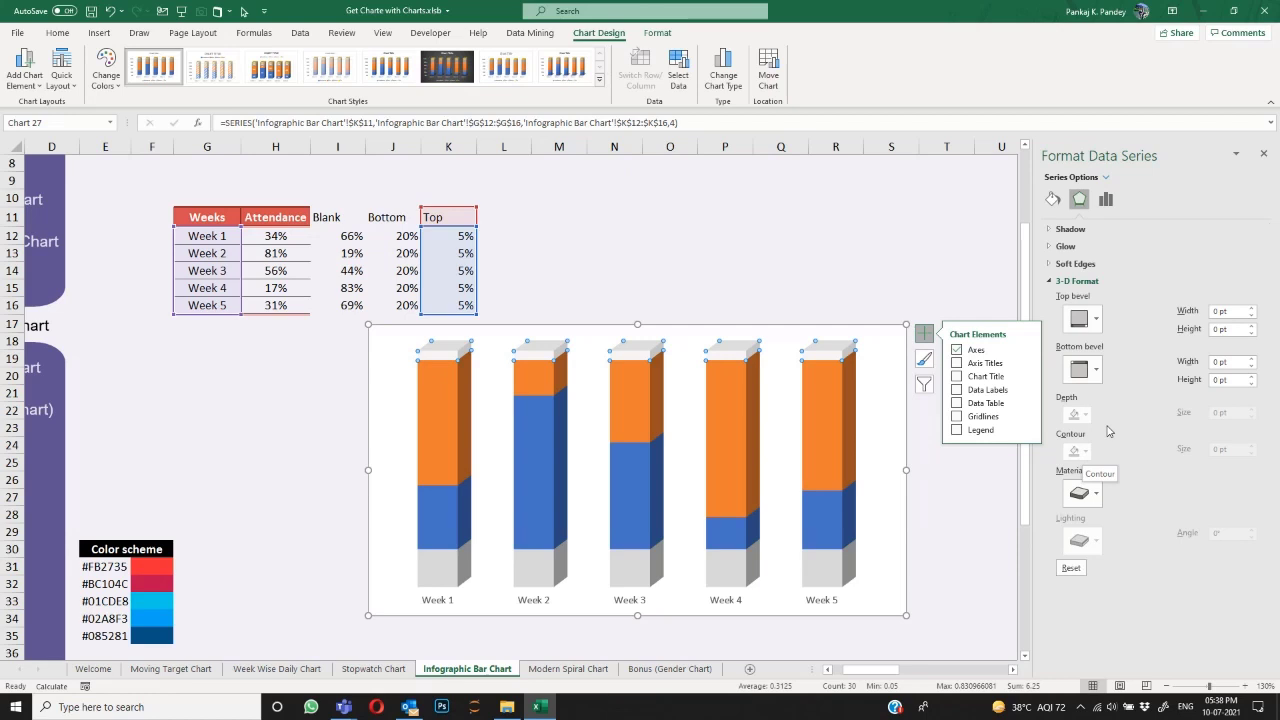
pyautogui.click(1083, 493)
pyautogui.click(1083, 393)
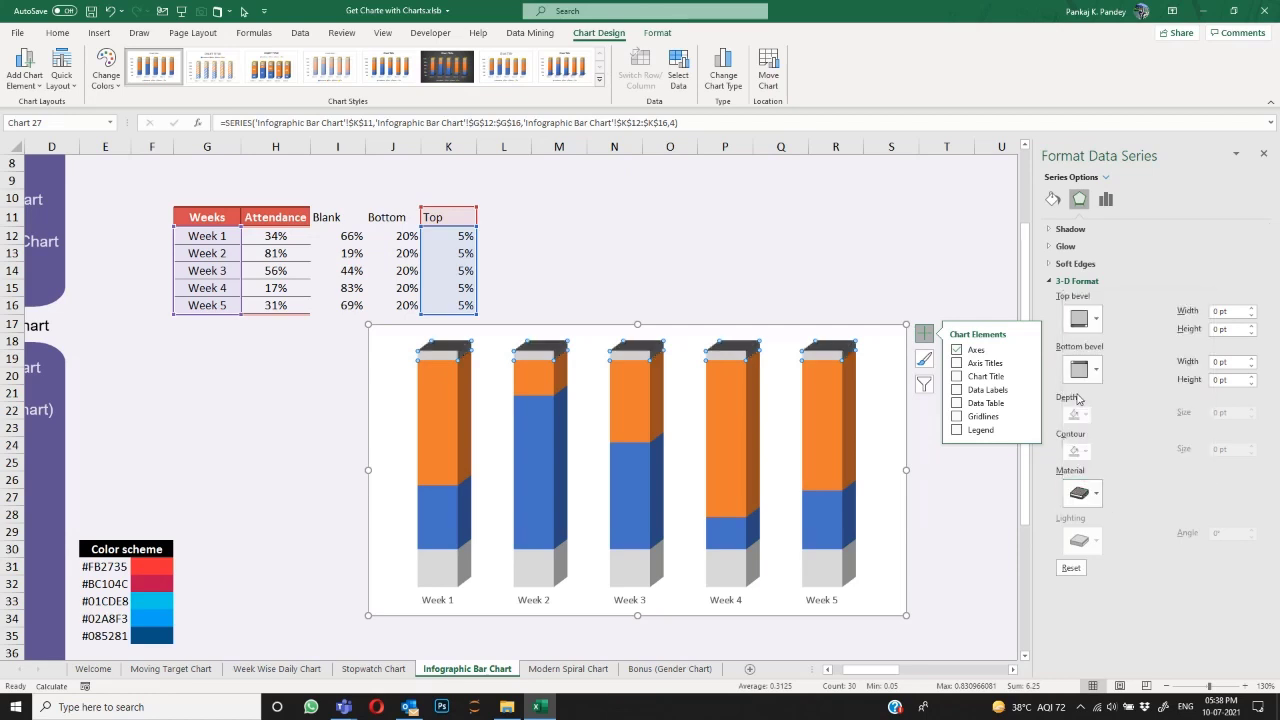
pyautogui.click(1083, 493)
pyautogui.click(1119, 333)
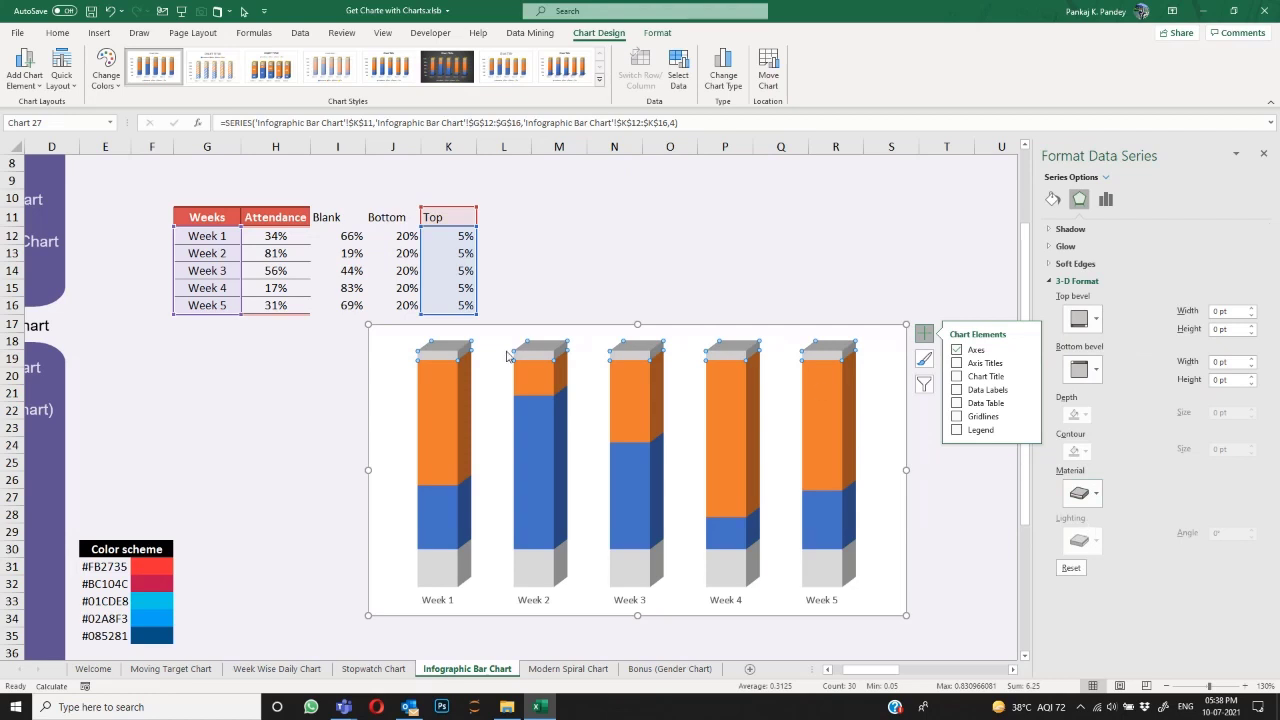
# Step: Fill the Blank series segments with a solid, very light grey from the white theme shades at 38% transparency
pyautogui.moveTo(465, 390)
pyautogui.click(447, 518)
pyautogui.click(436, 431)
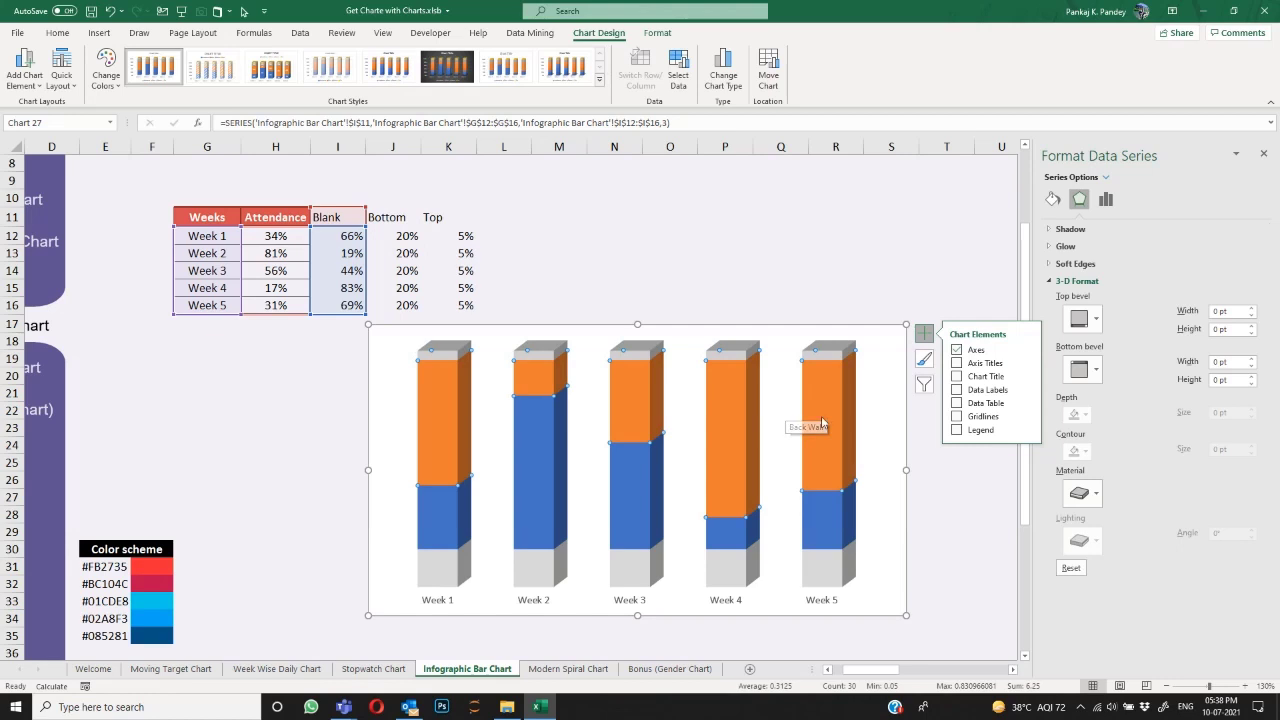
pyautogui.click(1053, 199)
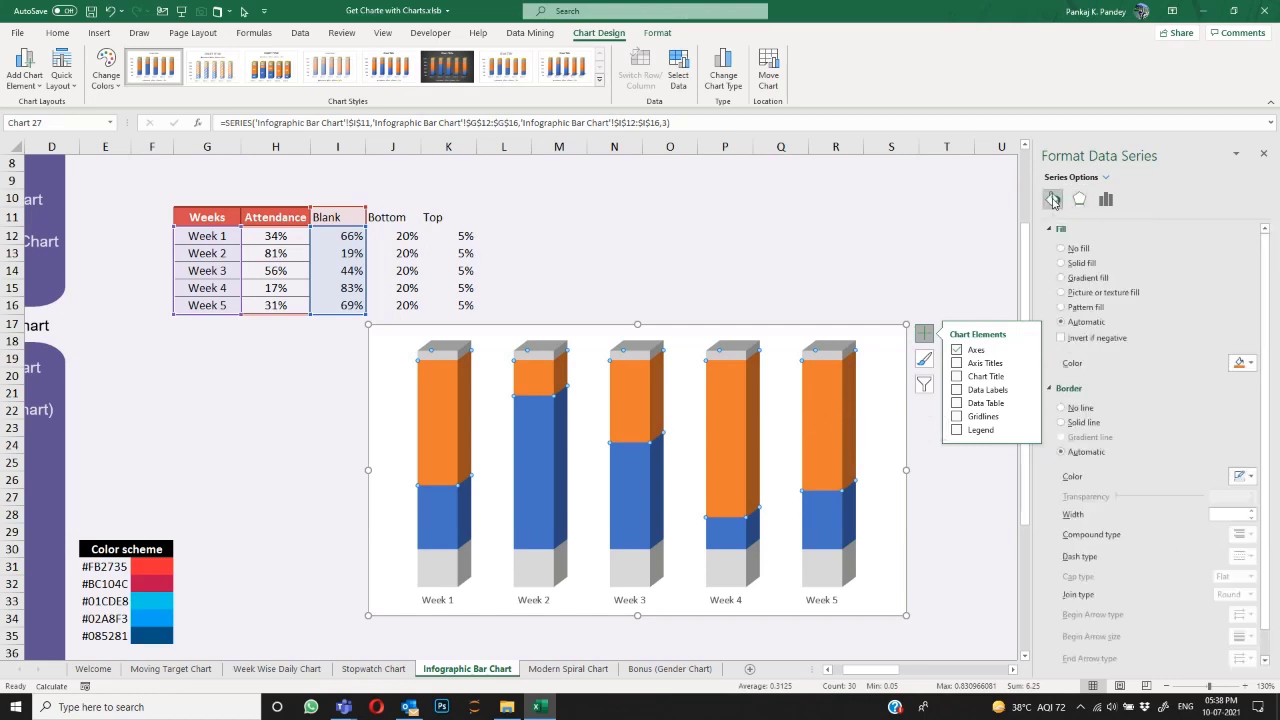
pyautogui.click(1090, 264)
pyautogui.click(1243, 363)
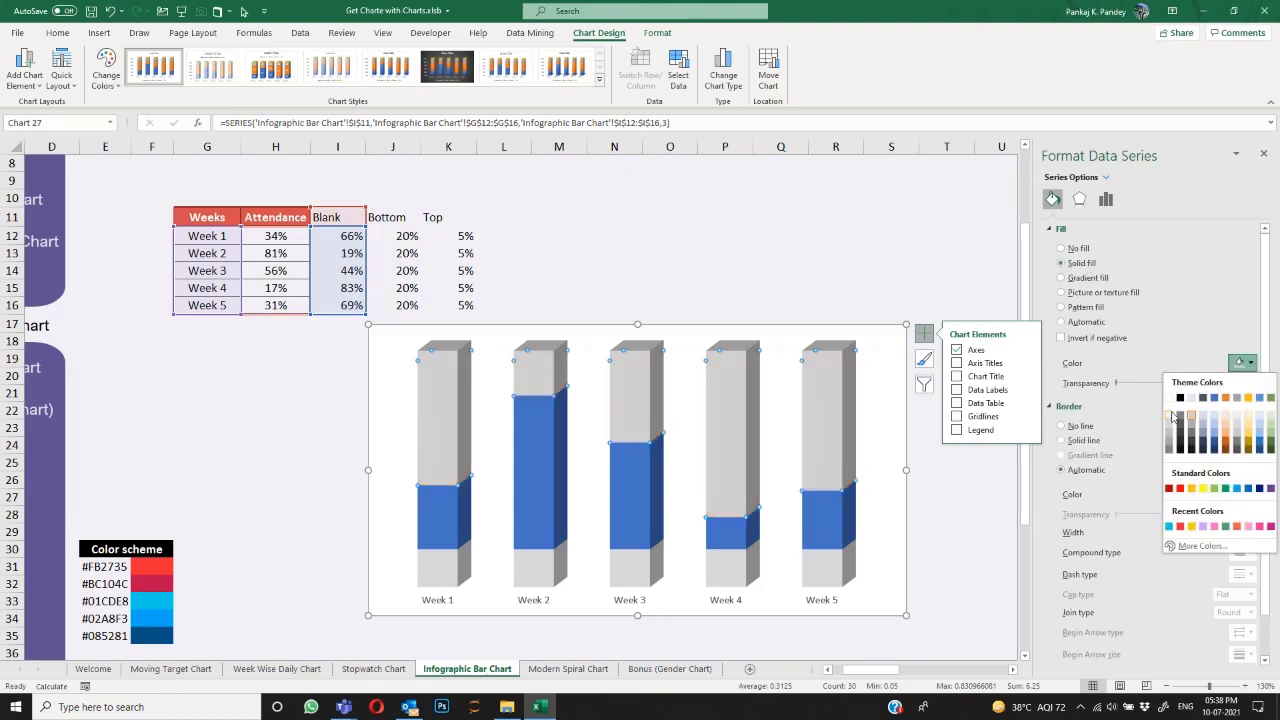
pyautogui.click(1172, 414)
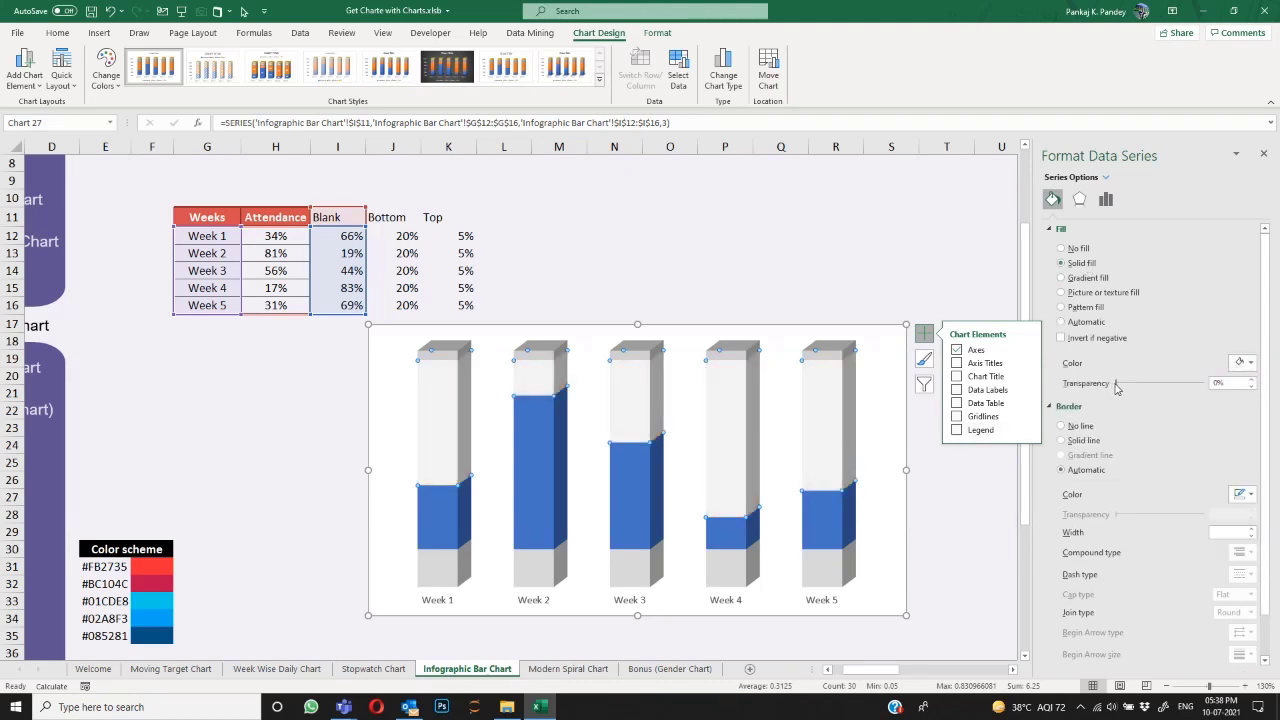
pyautogui.moveTo(1116, 388); pyautogui.dragTo(1153, 391)
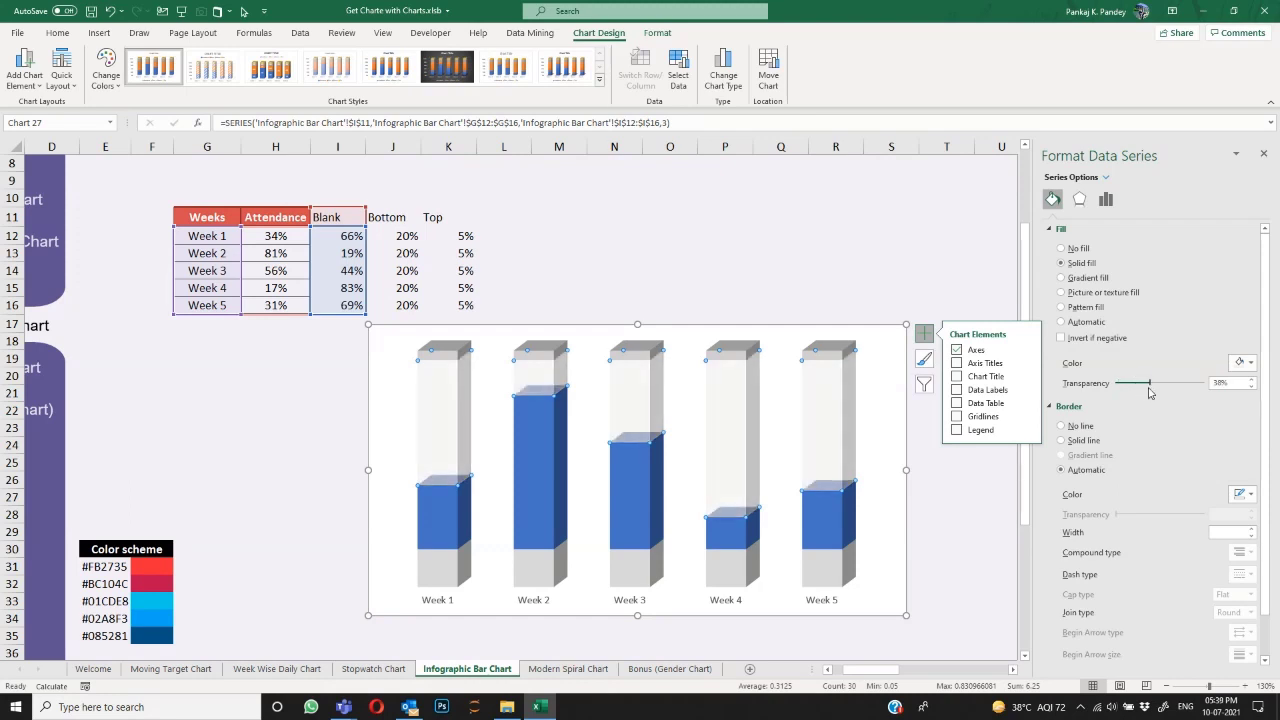
# Step: Try removing the chart area's fill and border, and undo these changes
pyautogui.click(888, 404)
pyautogui.click(904, 400)
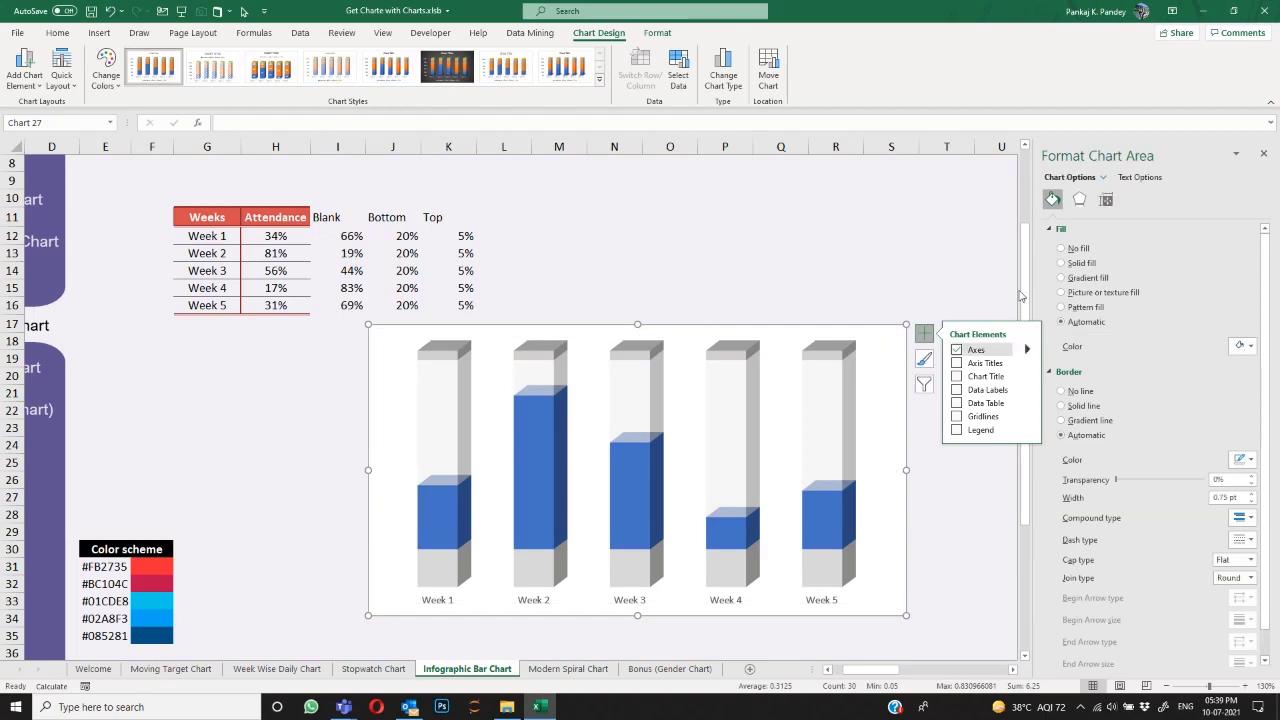
pyautogui.click(1077, 249)
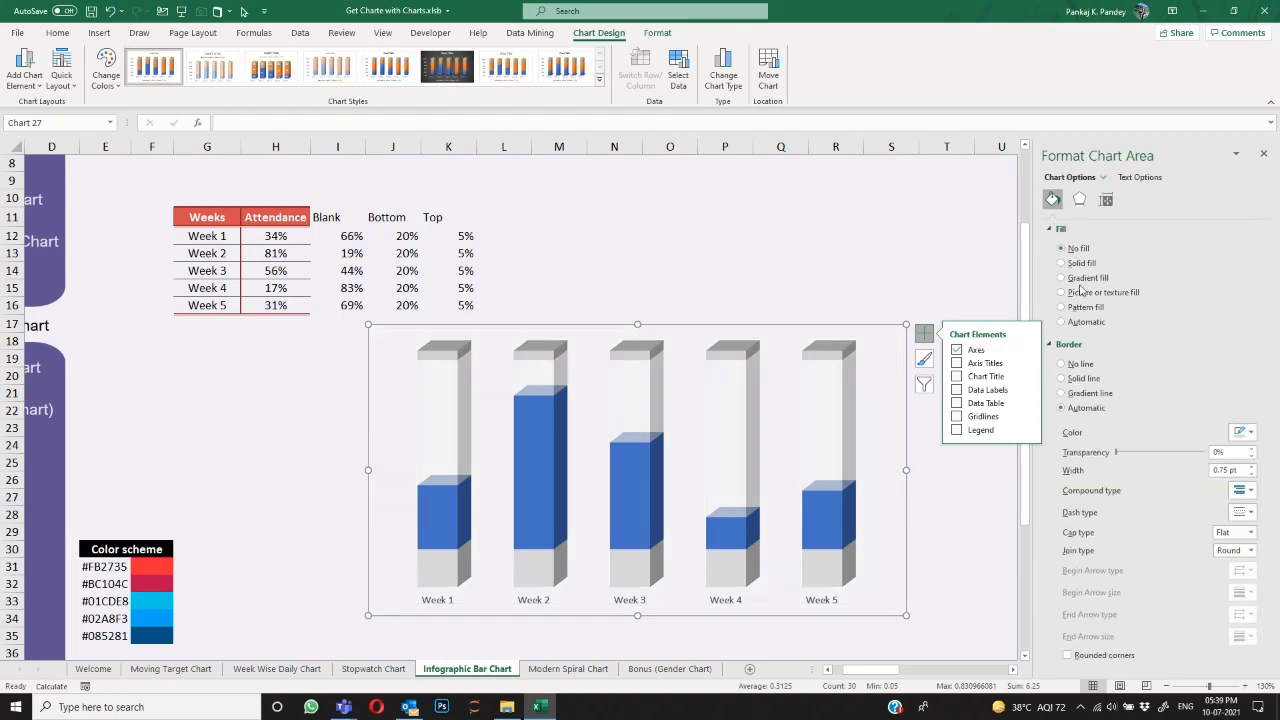
pyautogui.click(1075, 368)
pyautogui.moveTo(906, 437); pyautogui.dragTo(895, 452)
pyautogui.hotkey('ctrl', 'z')
pyautogui.hotkey('ctrl', 'z')
pyautogui.hotkey('ctrl', 'z')
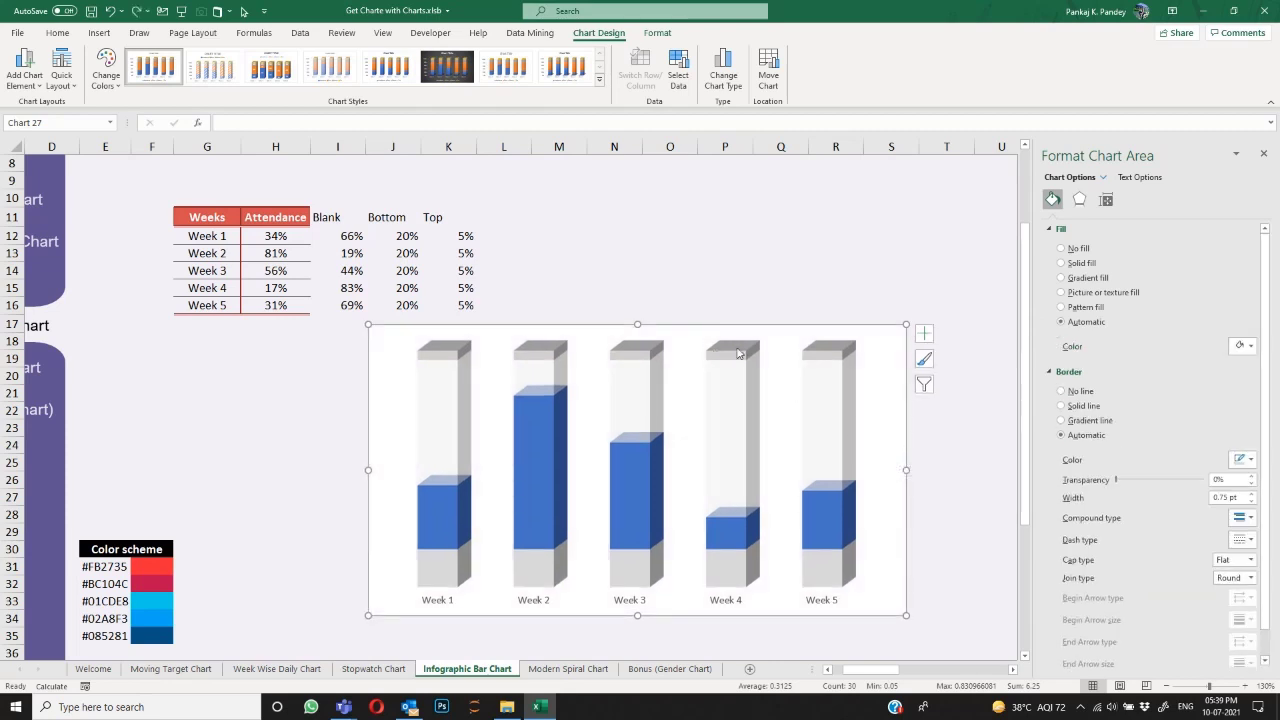
# Step: Give the chart area rounded corners and a solid border line in a dark shade of the black theme color
pyautogui.scroll(-1, 1062, 548)
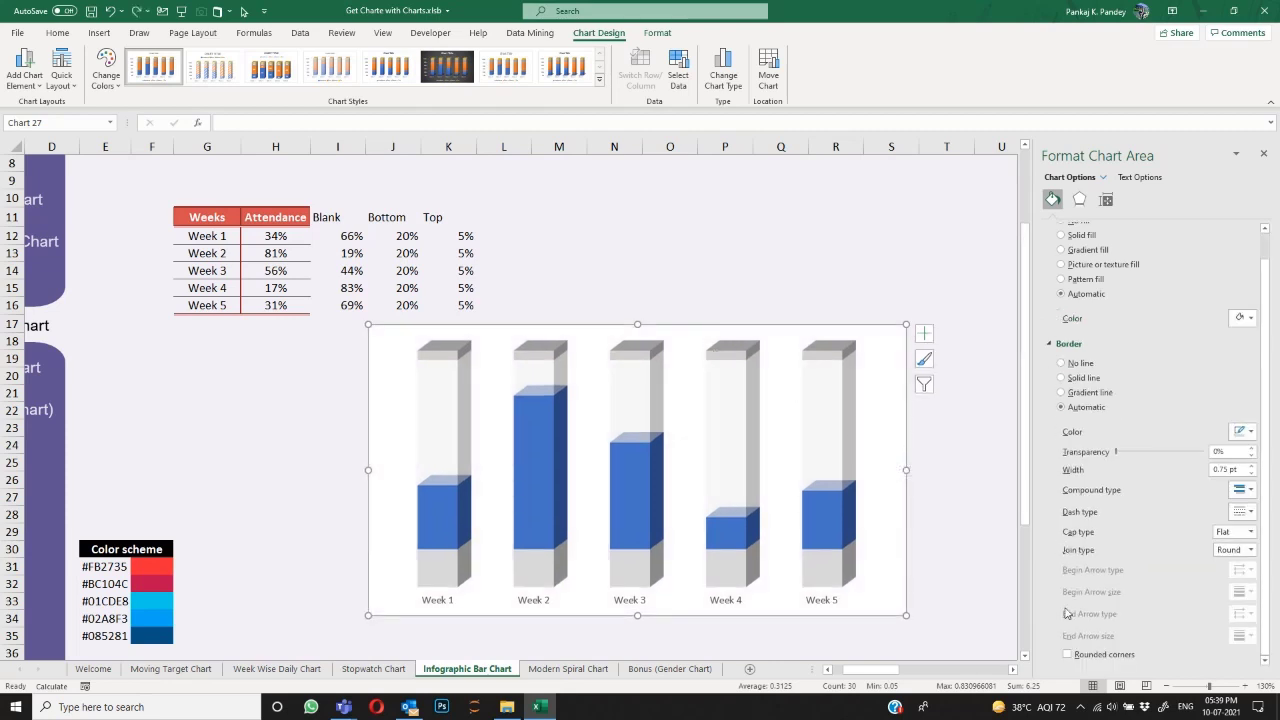
pyautogui.click(940, 432)
pyautogui.click(907, 404)
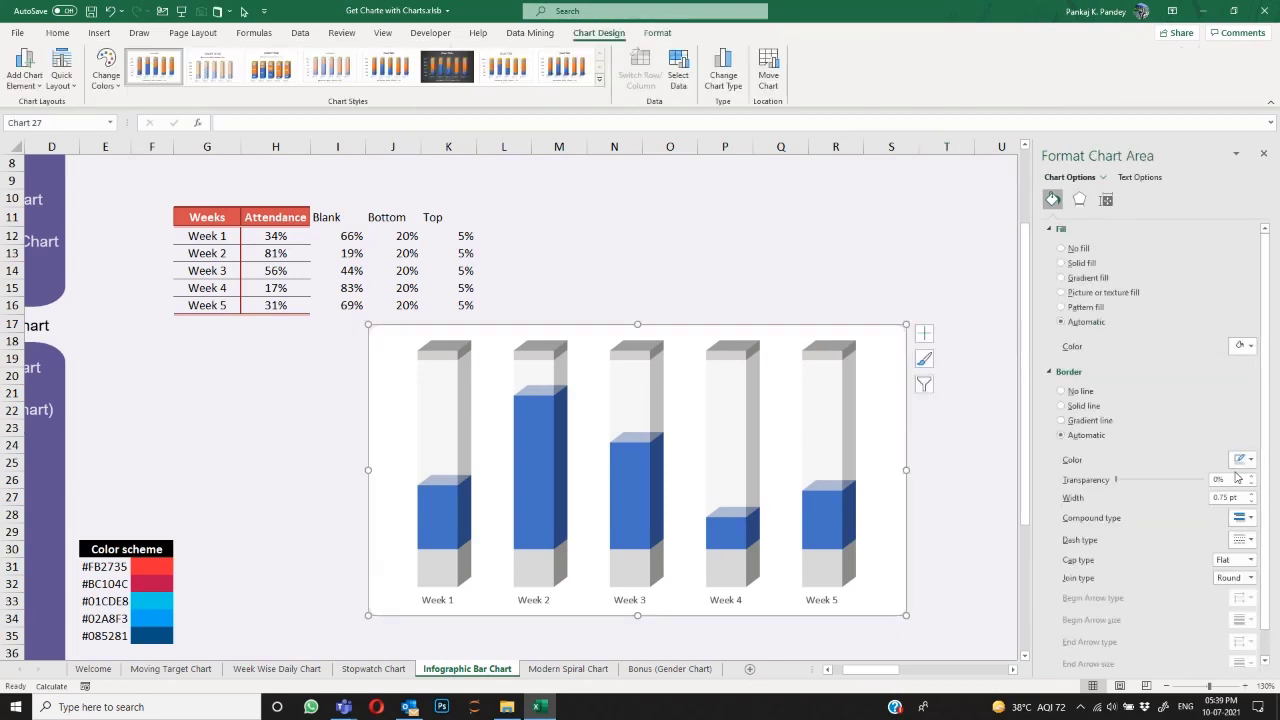
pyautogui.click(1088, 407)
pyautogui.click(1250, 460)
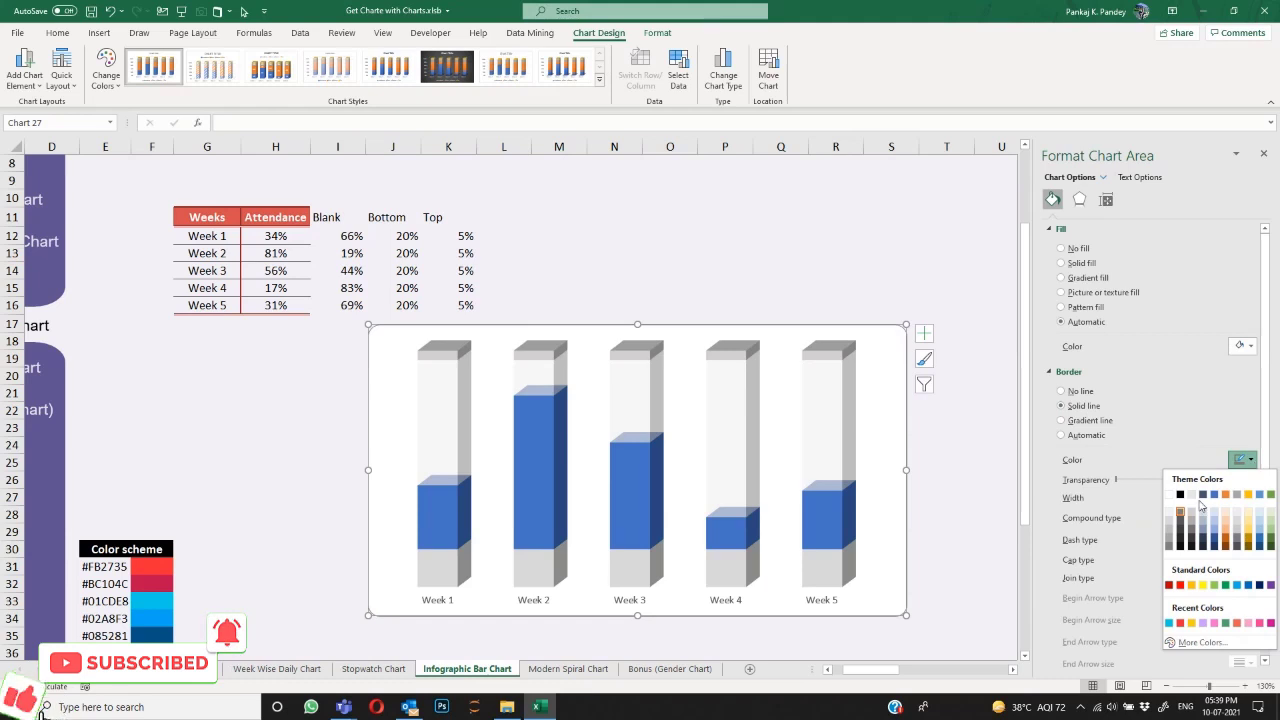
pyautogui.click(1181, 529)
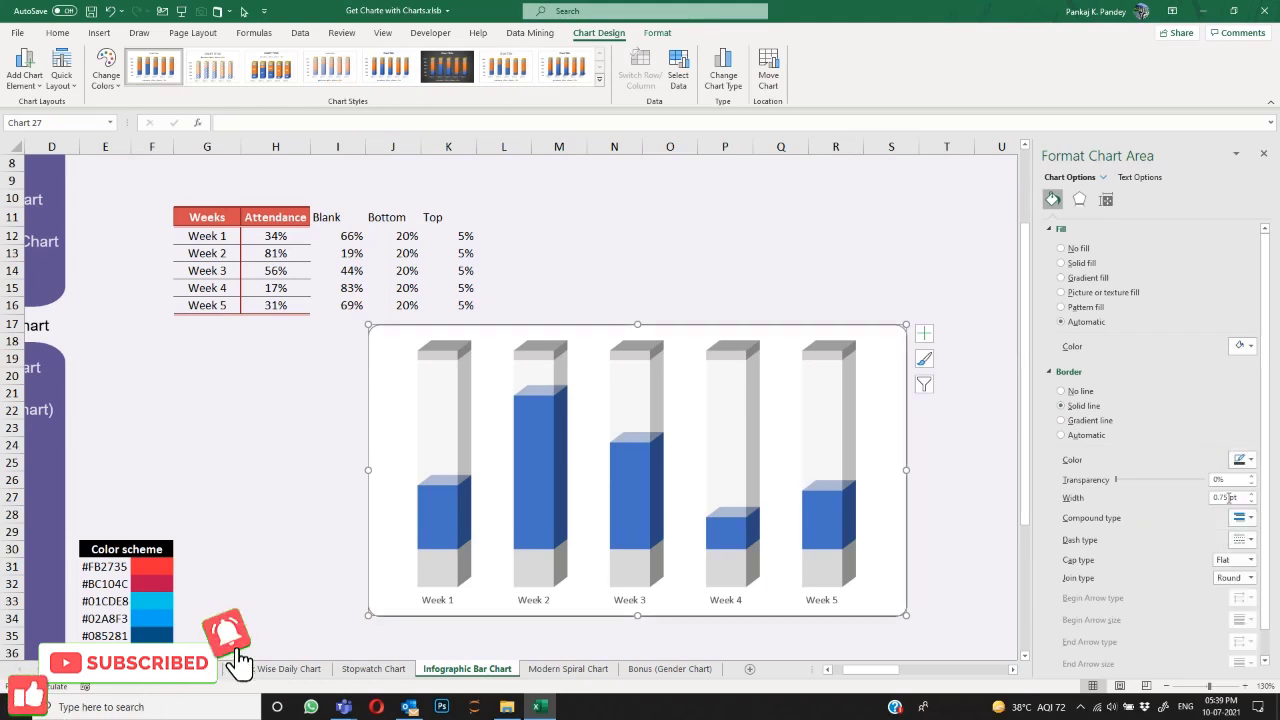
# Step: Set the chart area's border width to 2 pt and deselect the chart
pyautogui.moveTo(1228, 498); pyautogui.dragTo(1126, 503)
pyautogui.write('2')
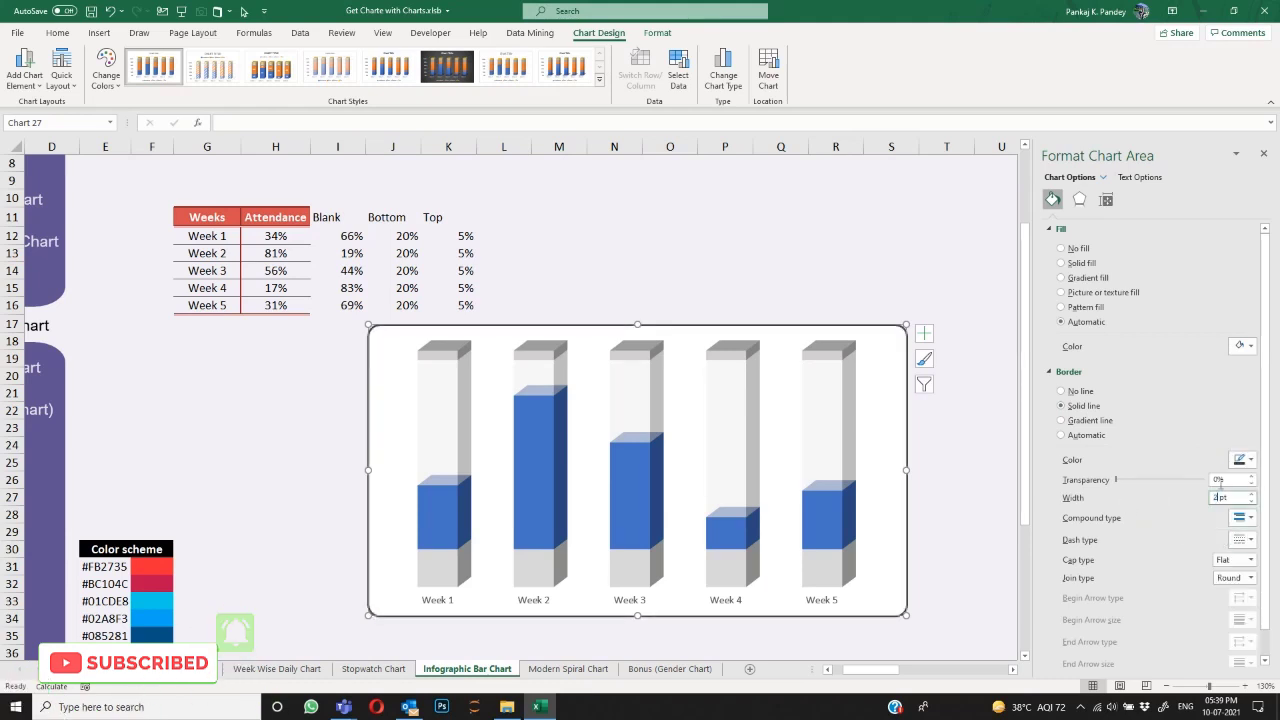
pyautogui.click(1245, 540)
pyautogui.click(1242, 521)
pyautogui.click(1240, 550)
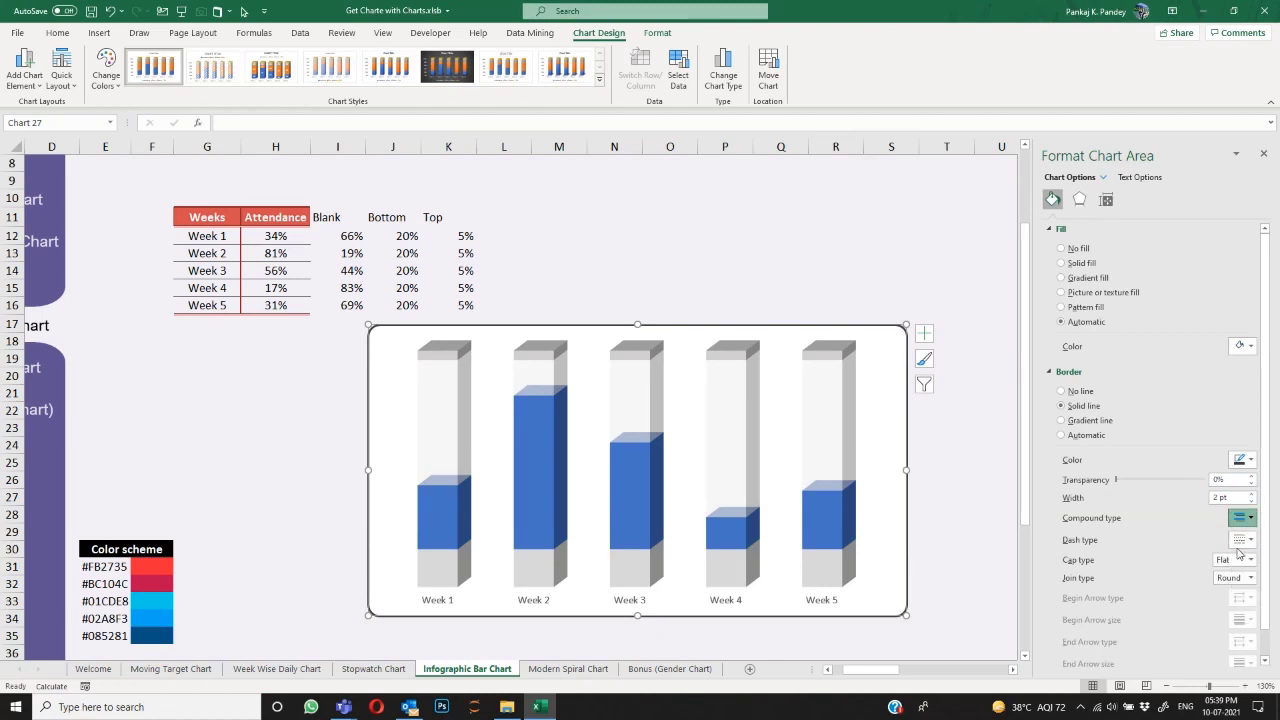
pyautogui.click(915, 439)
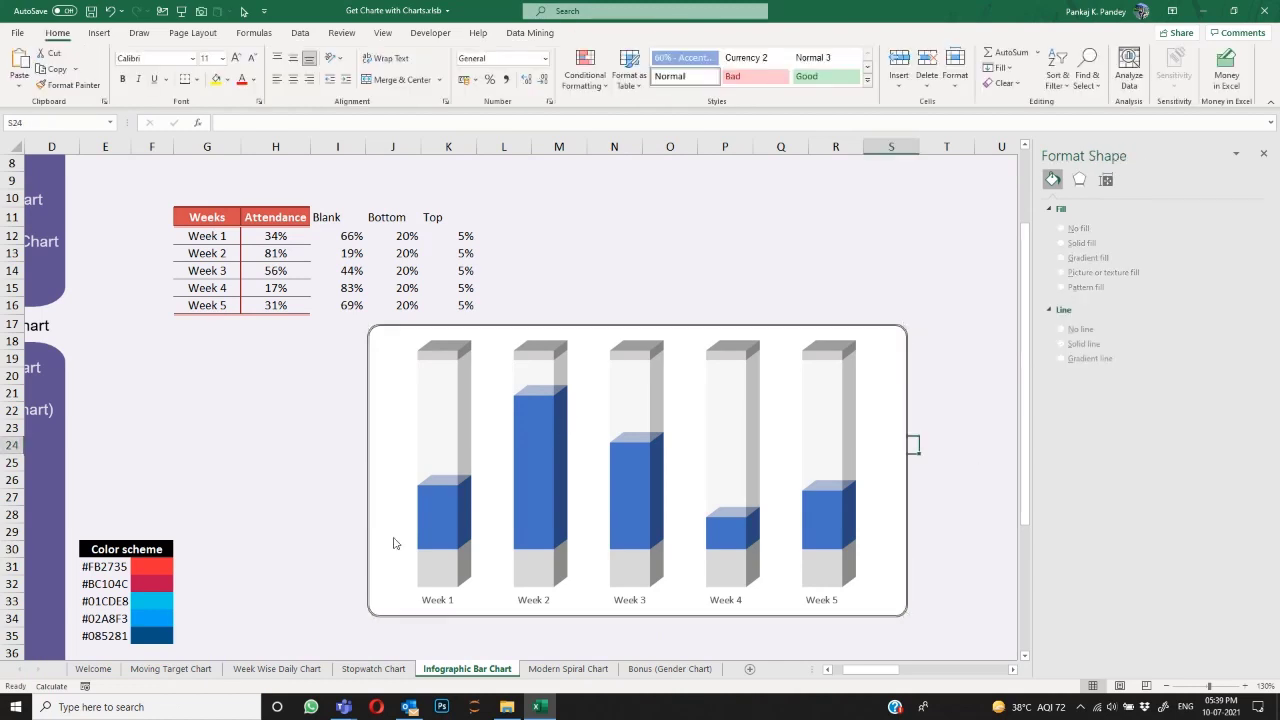
# Step: Fill only the Week 1 Attendance segment with the color scheme's first custom color, #FB2735
pyautogui.click(117, 564)
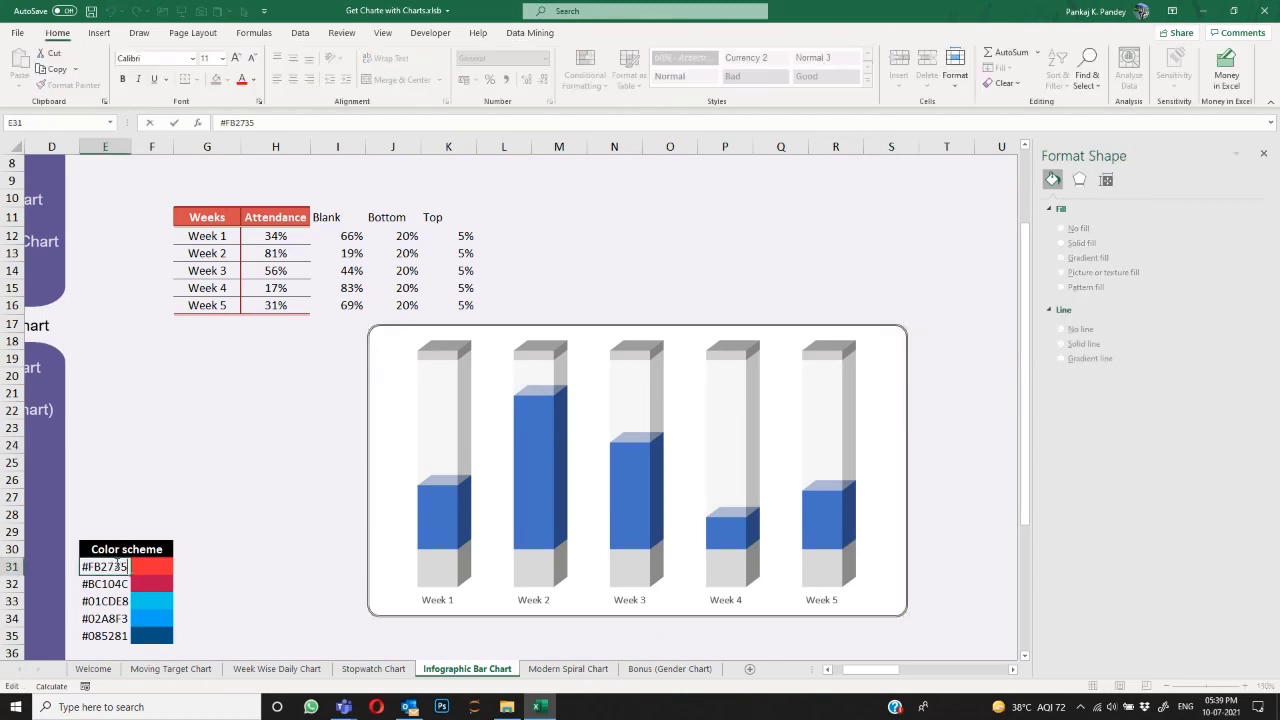
pyautogui.click(473, 522)
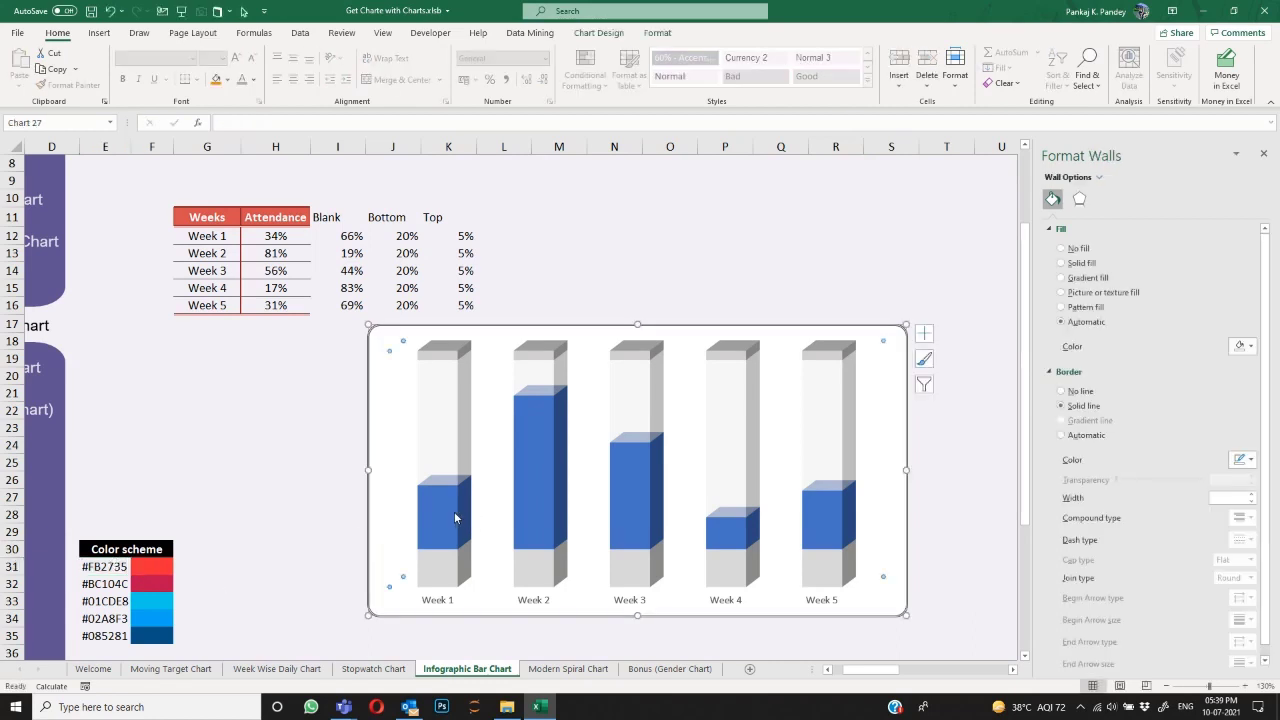
pyautogui.click(455, 517)
pyautogui.click(455, 517)
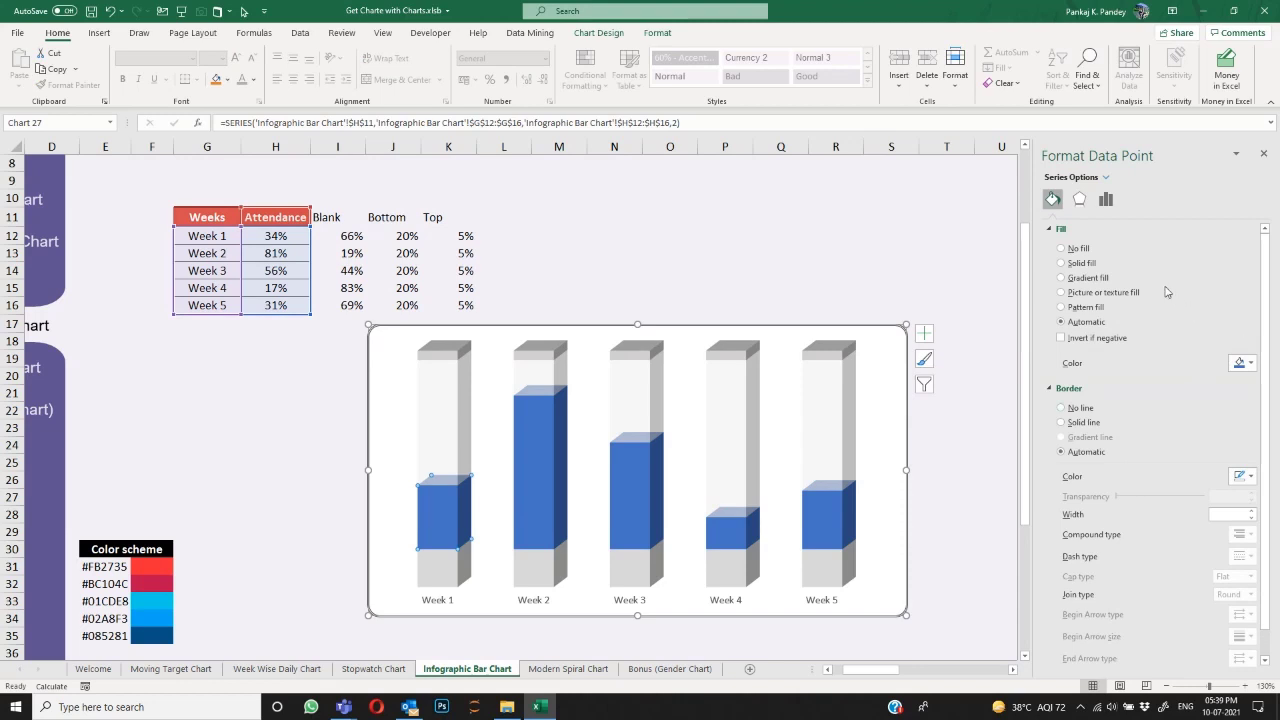
pyautogui.click(1243, 363)
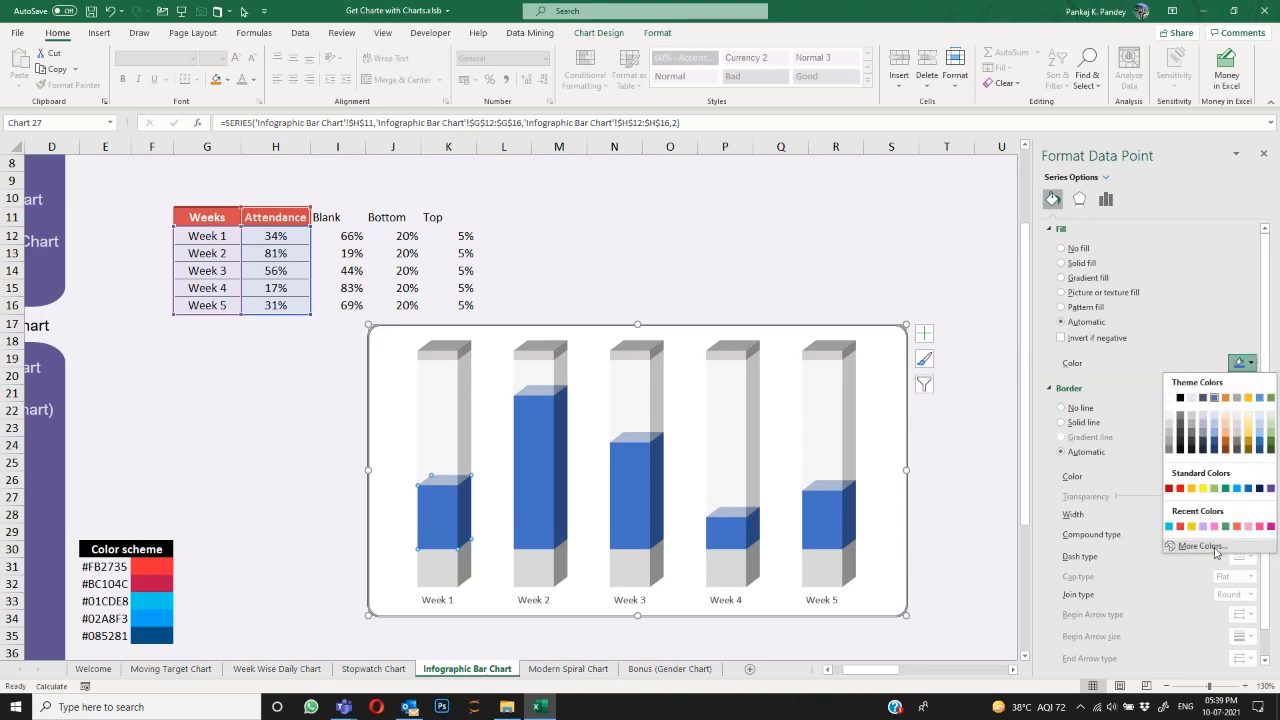
pyautogui.click(1218, 545)
pyautogui.doubleClick(908, 328)
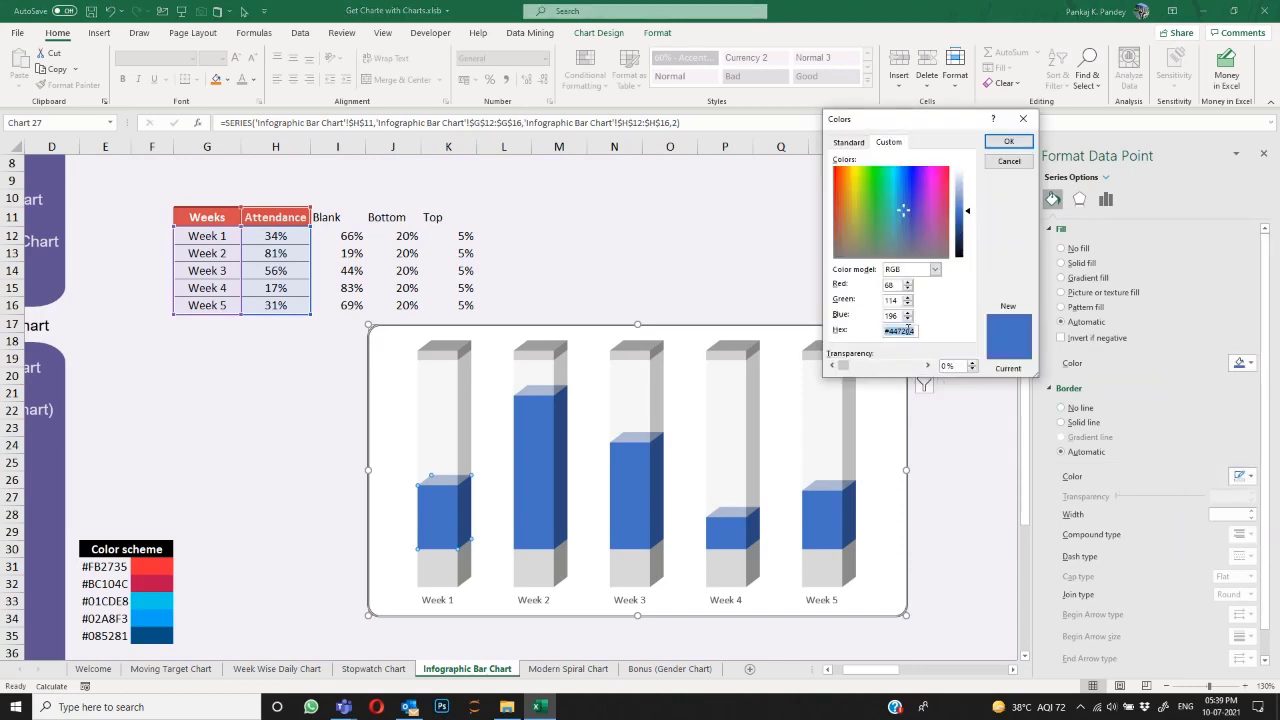
pyautogui.write('#FB2735')
pyautogui.press('Return')
# Step: Fill only the Week 2 Attendance segment with the color scheme's second custom color, #BC104C
pyautogui.click(105, 584)
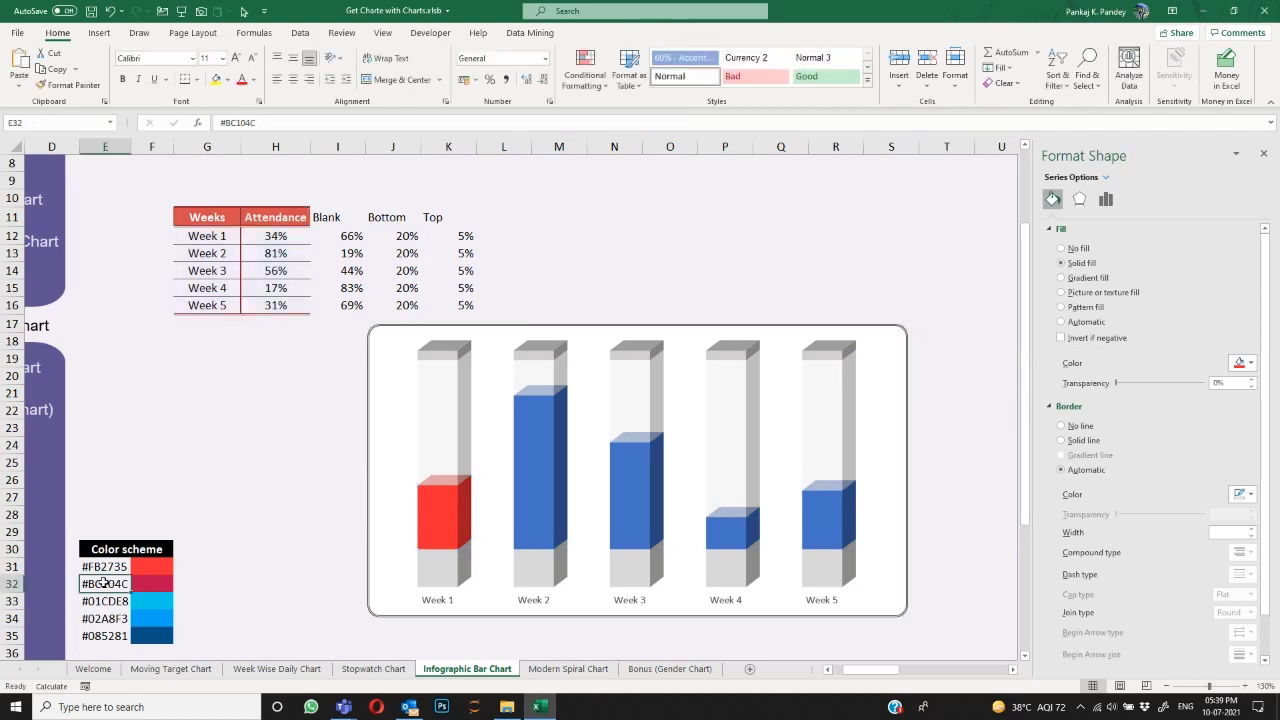
pyautogui.hotkey('ctrl', 'c')
pyautogui.click(537, 447)
pyautogui.click(539, 450)
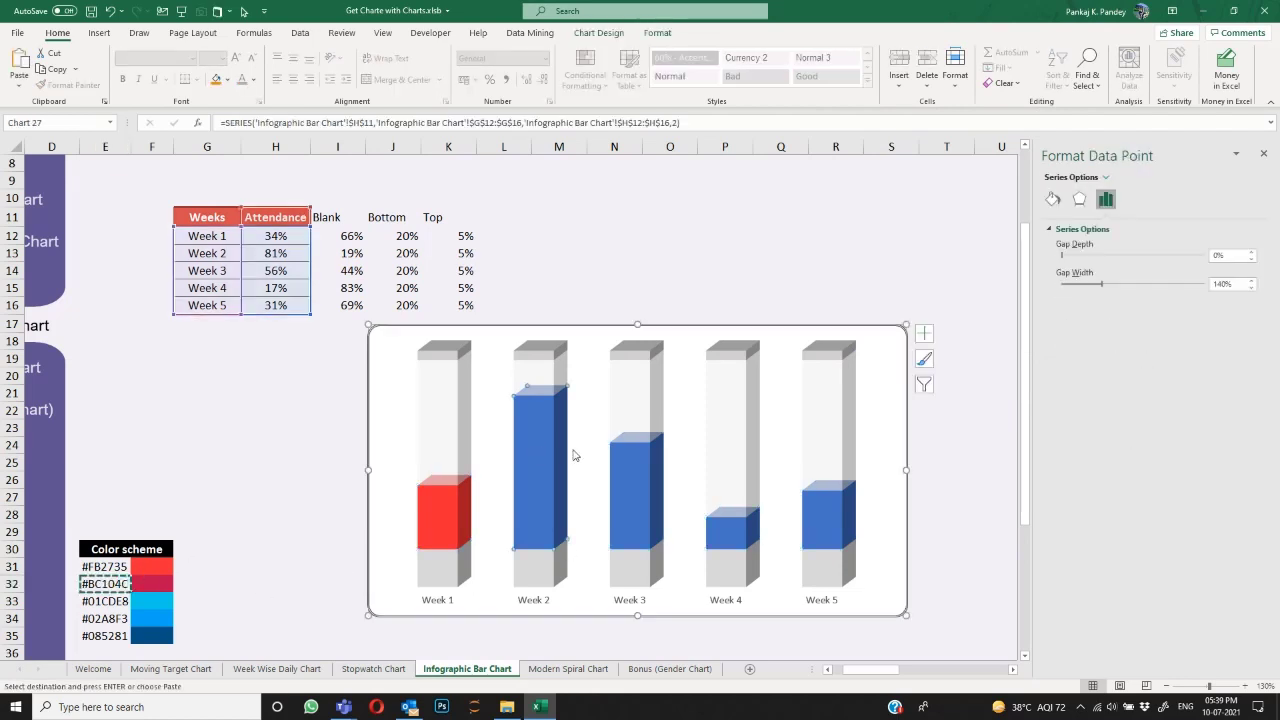
pyautogui.click(1052, 199)
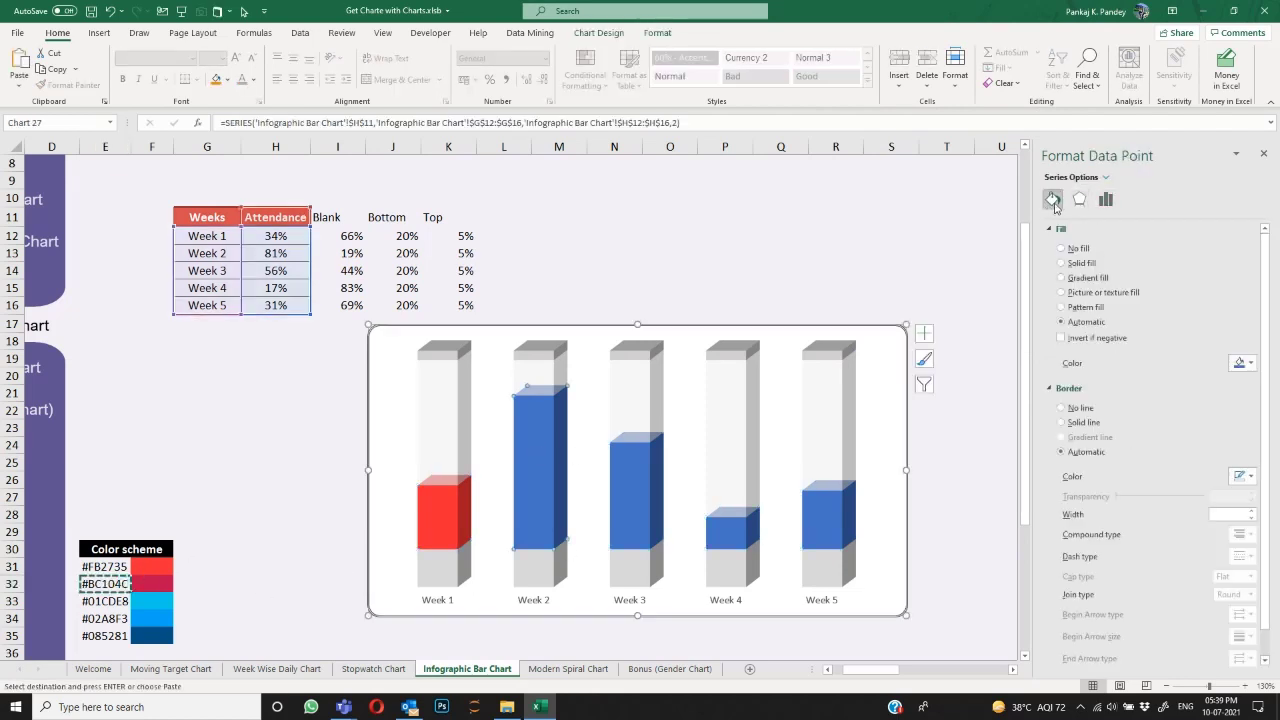
pyautogui.click(1243, 363)
pyautogui.click(1203, 546)
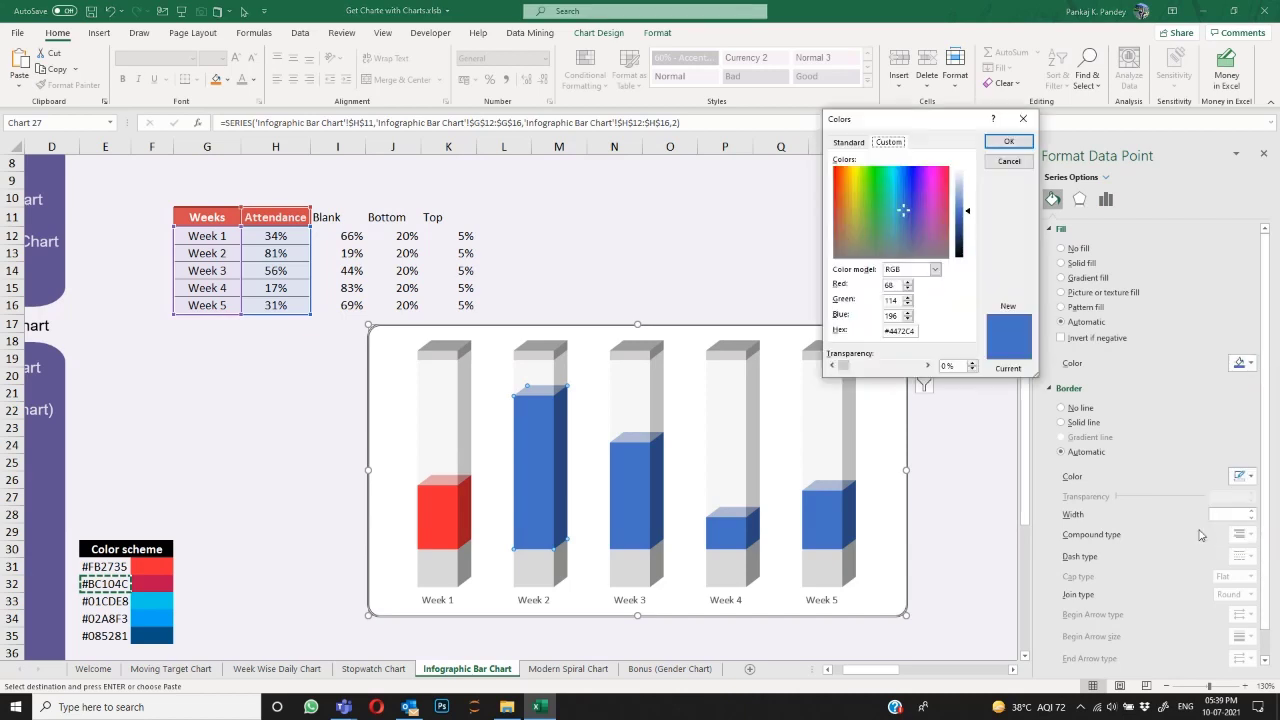
pyautogui.doubleClick(908, 331)
pyautogui.hotkey('ctrl', 'v')
pyautogui.press('Return')
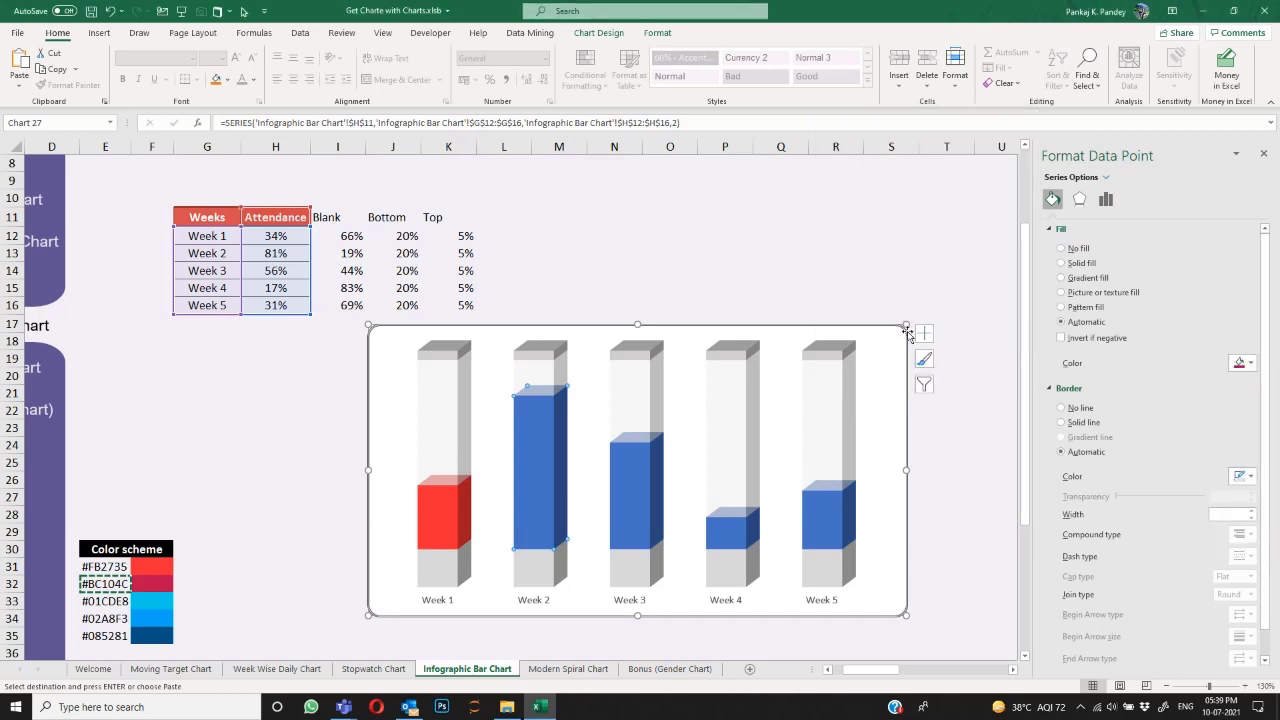
# Step: Fill only the Week 3 Attendance segment with the color scheme's third custom color, #01CDE8
pyautogui.click(120, 598)
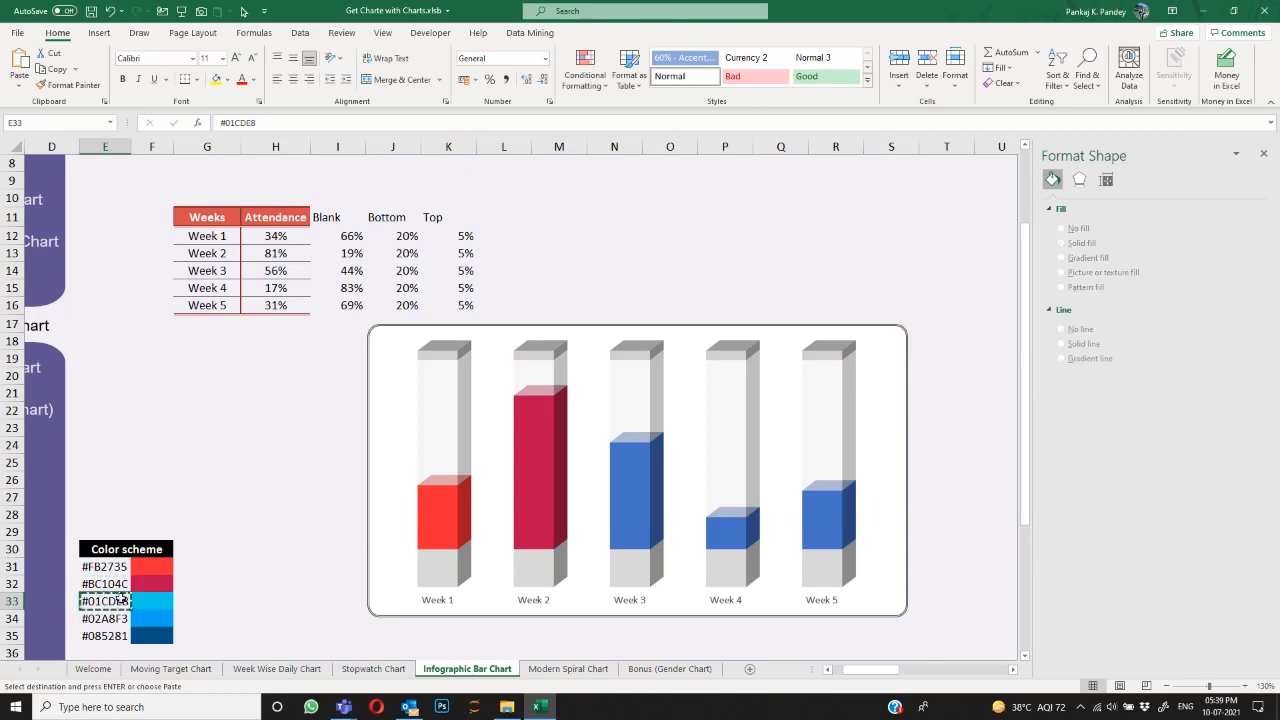
pyautogui.click(649, 498)
pyautogui.click(644, 497)
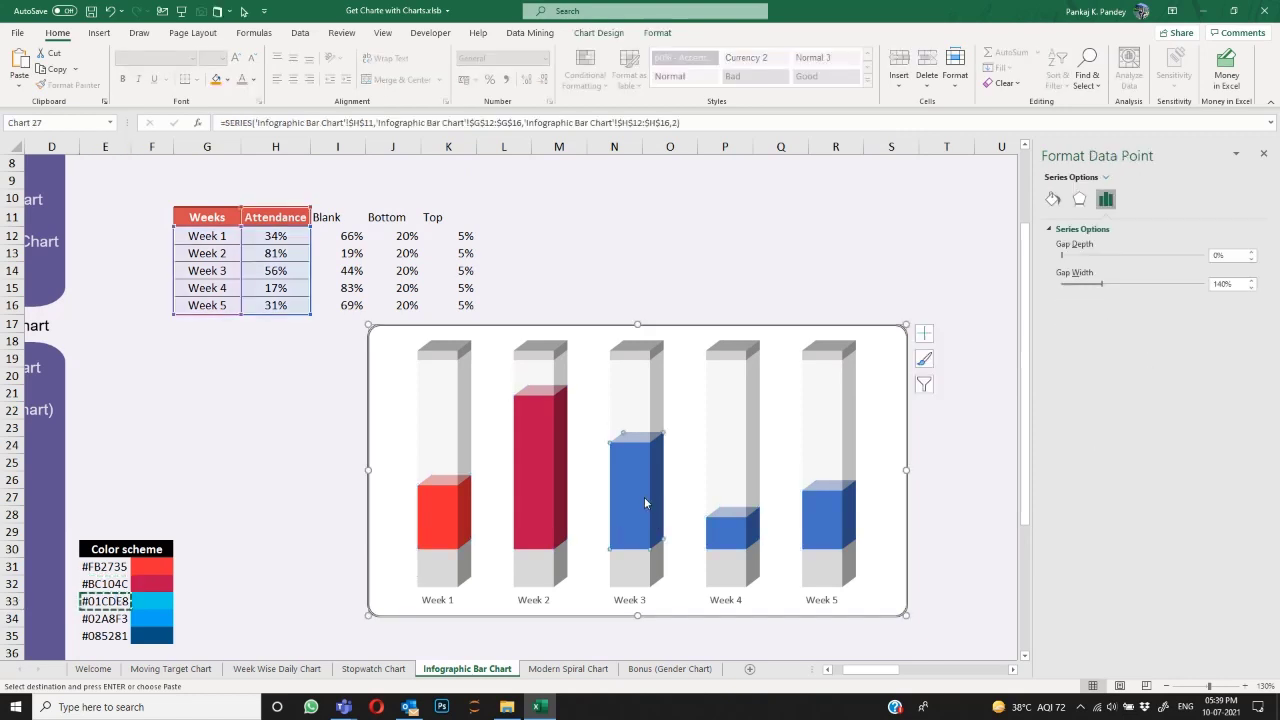
pyautogui.click(1052, 201)
pyautogui.click(1240, 362)
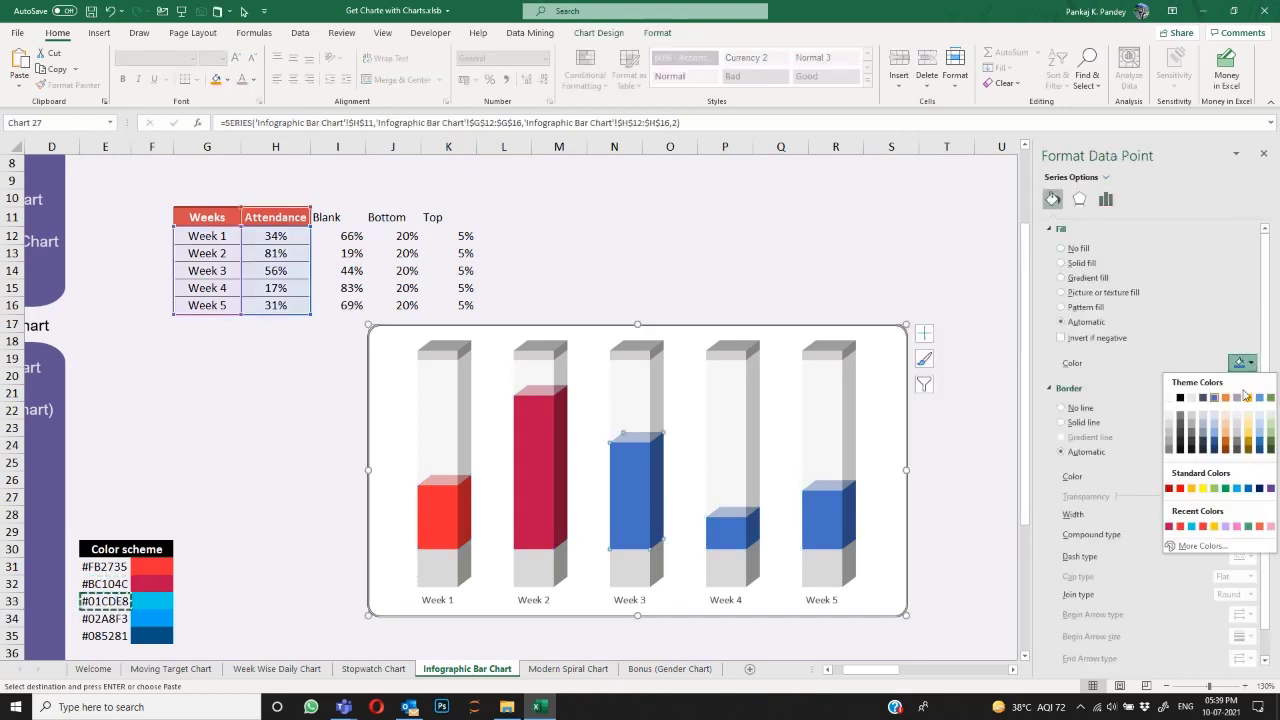
pyautogui.click(1210, 548)
pyautogui.doubleClick(900, 330)
pyautogui.hotkey('ctrl', 'v')
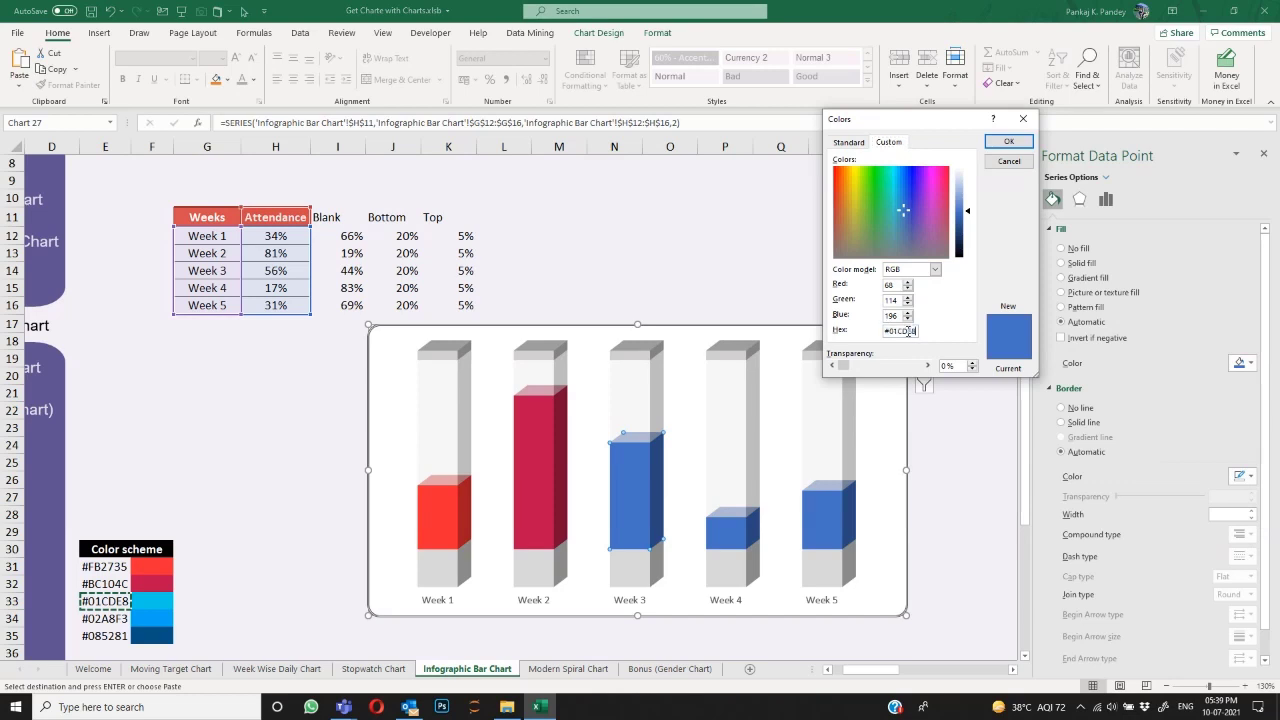
pyautogui.press('Return')
# Step: Give only the Week 4 Attendance segment a solid fill in the color scheme's fourth custom color, #02A8F3
pyautogui.click(111, 624)
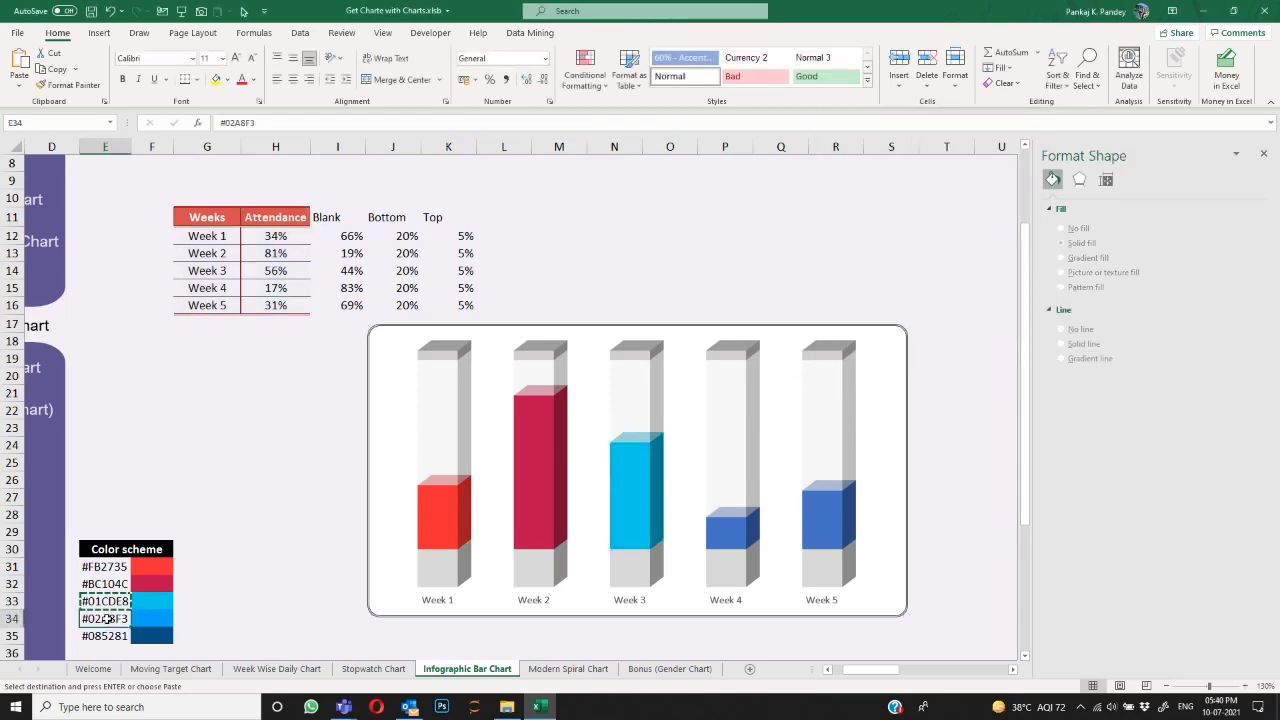
pyautogui.hotkey('ctrl', 'c')
pyautogui.click(737, 531)
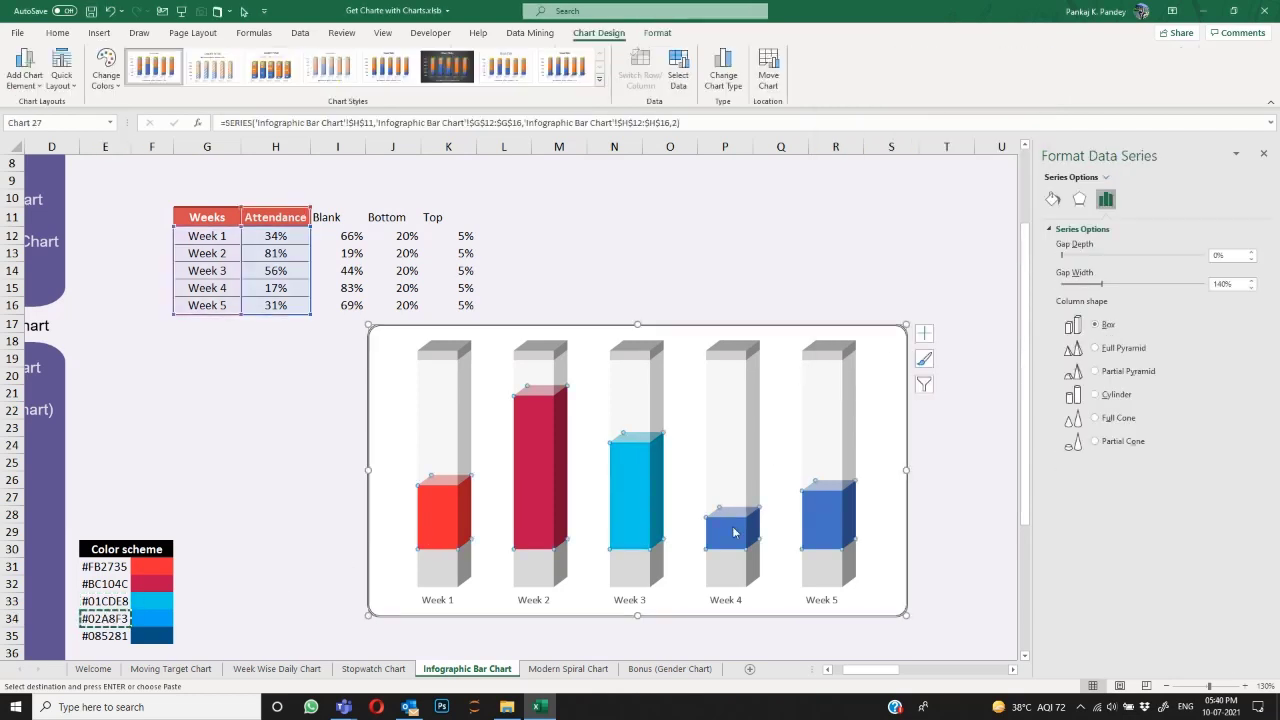
pyautogui.click(737, 531)
pyautogui.click(1052, 199)
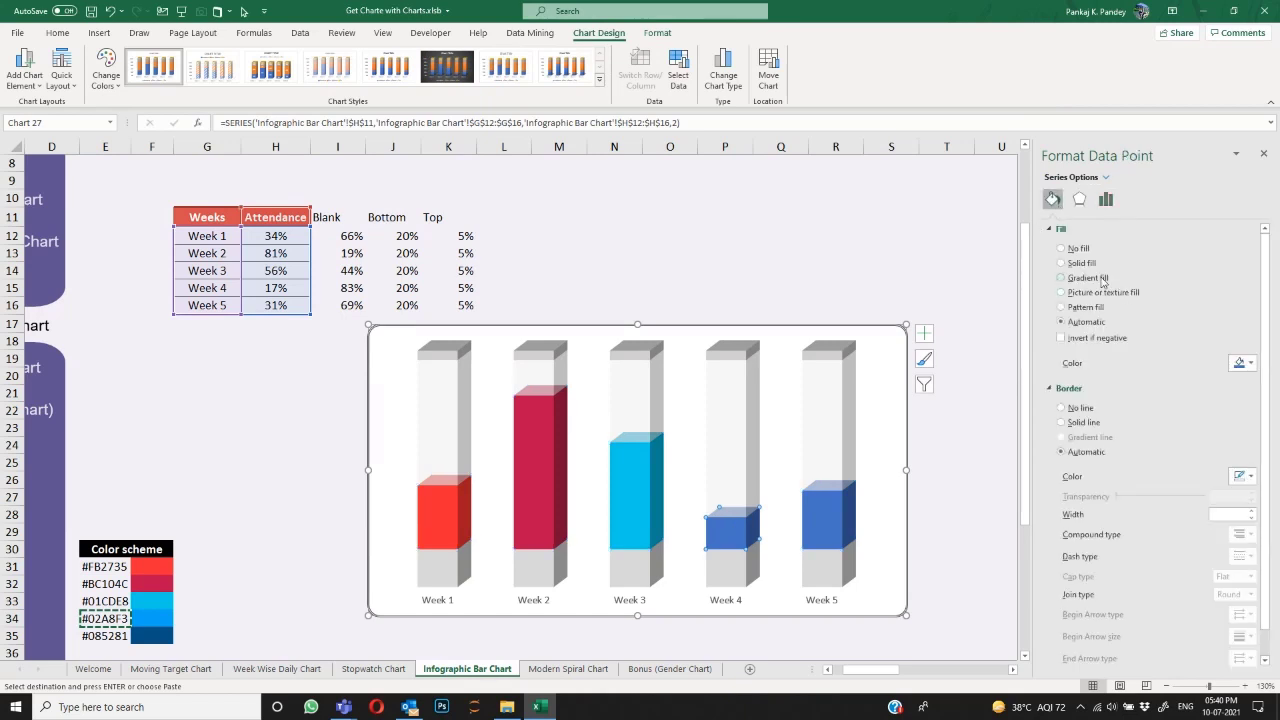
pyautogui.click(1085, 263)
pyautogui.click(1248, 365)
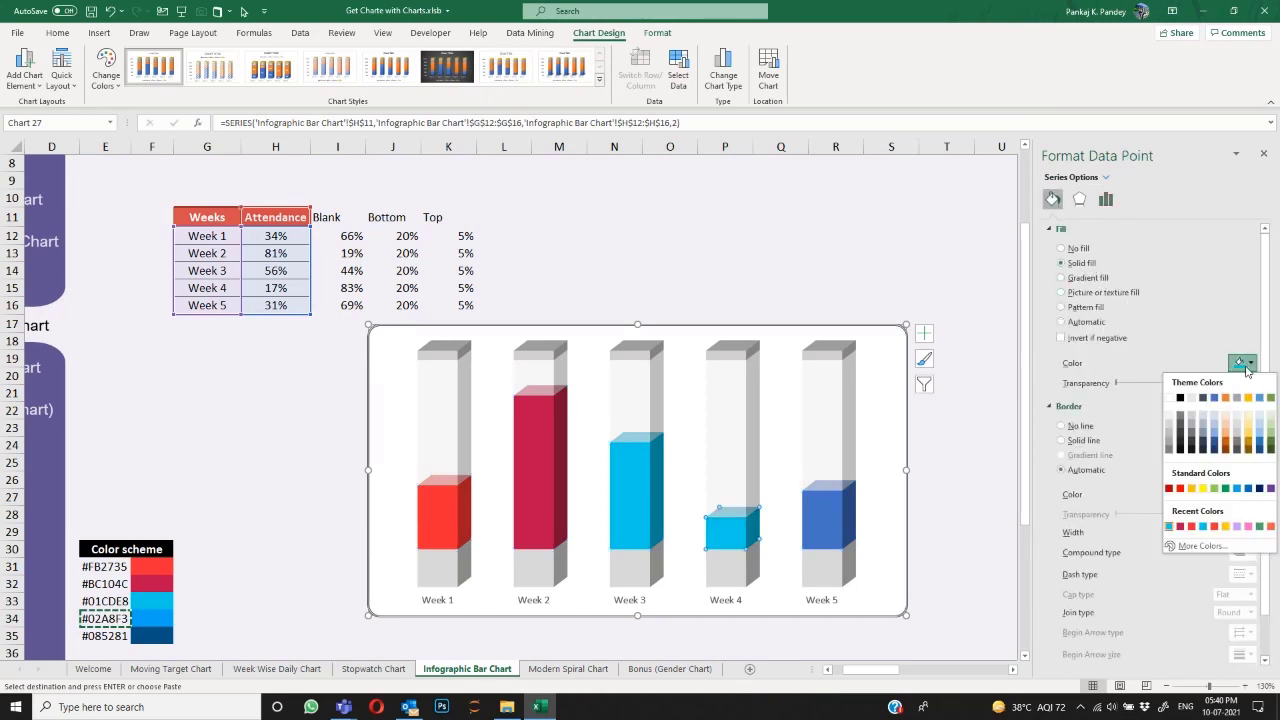
pyautogui.click(1198, 545)
pyautogui.moveTo(915, 331); pyautogui.dragTo(884, 331)
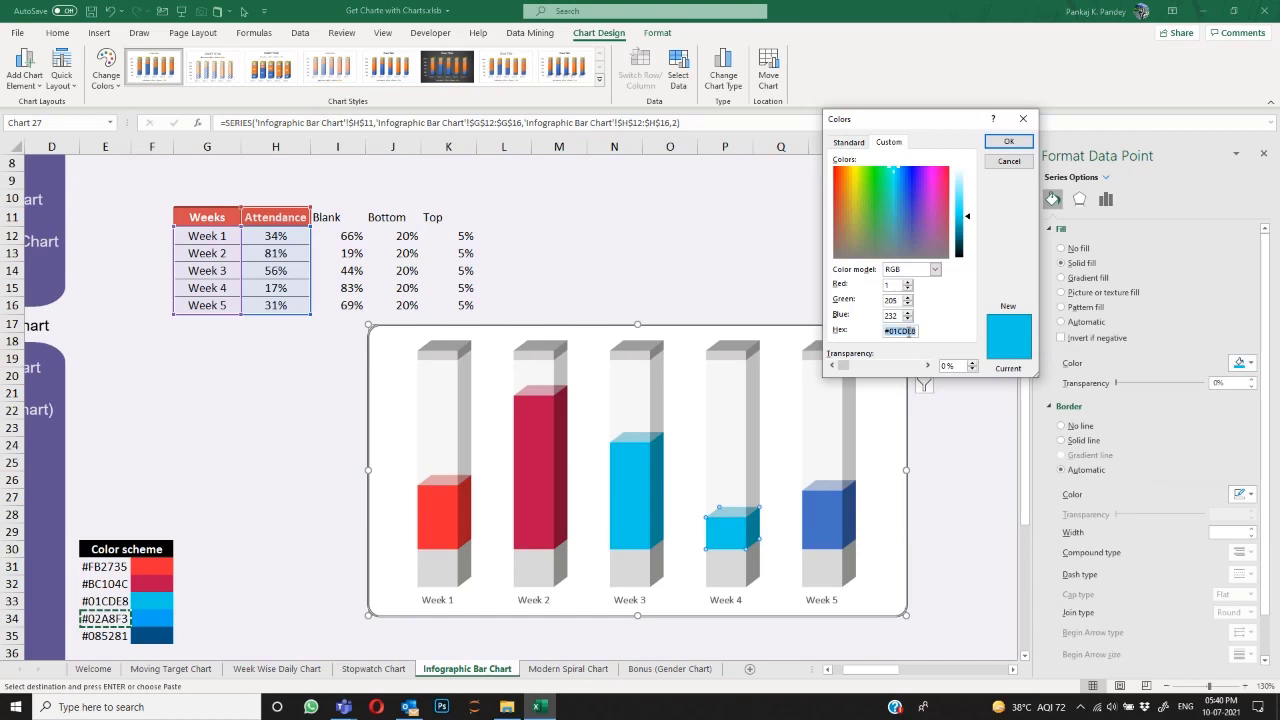
pyautogui.hotkey('ctrl', 'v')
pyautogui.press('Return')
# Step: Give only the Week 5 Attendance segment a solid fill in the color scheme's fifth custom color, #085281, and deselect it
pyautogui.click(105, 636)
pyautogui.hotkey('ctrl', 'c')
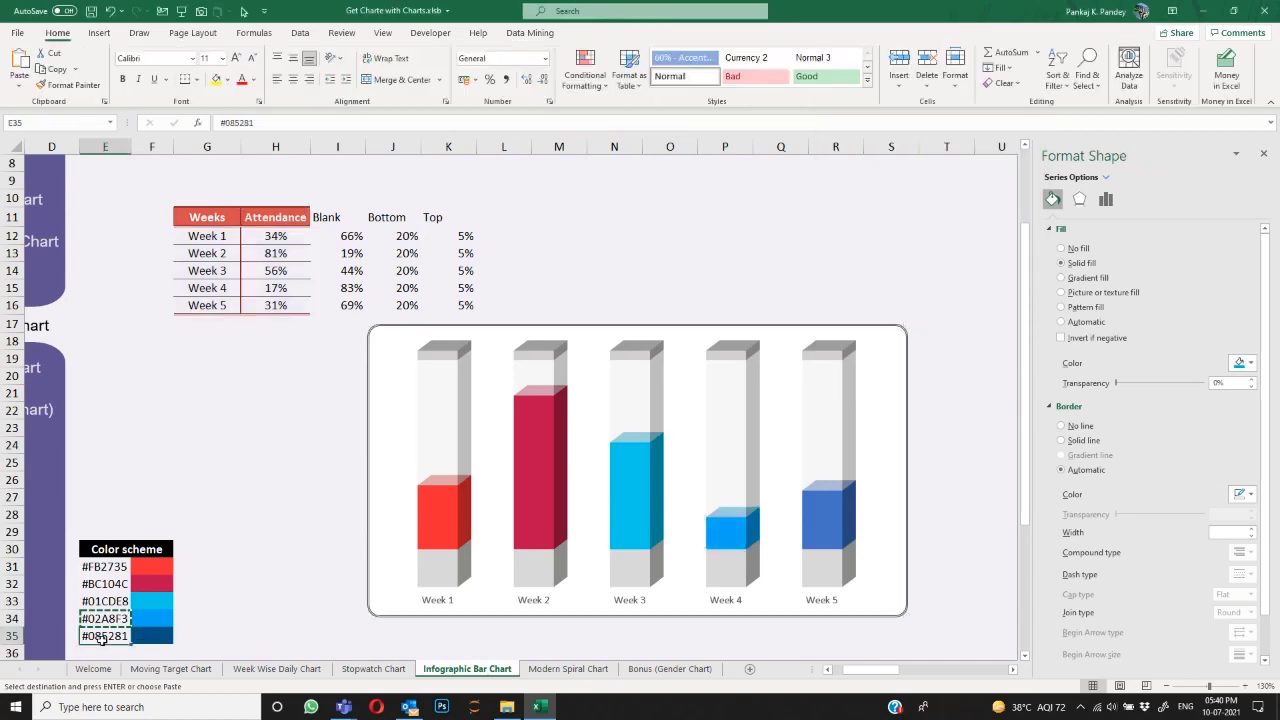
pyautogui.click(842, 521)
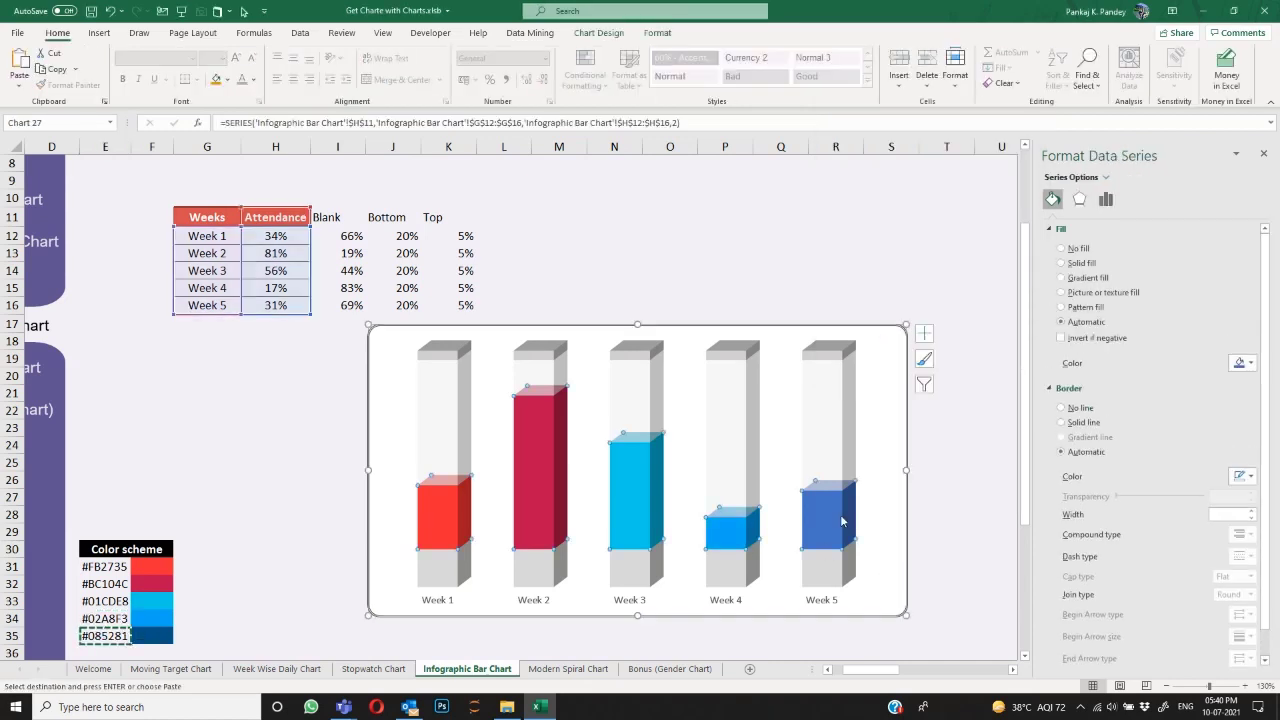
pyautogui.click(842, 521)
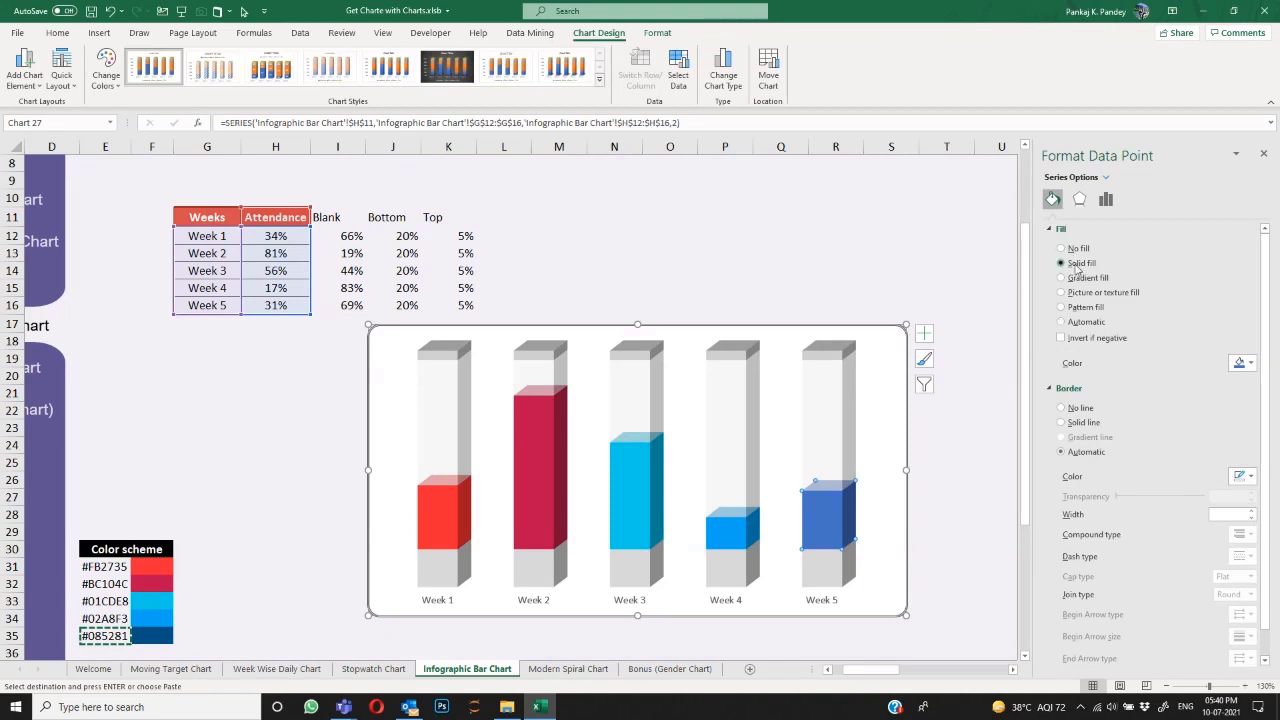
pyautogui.click(1244, 363)
pyautogui.click(1200, 546)
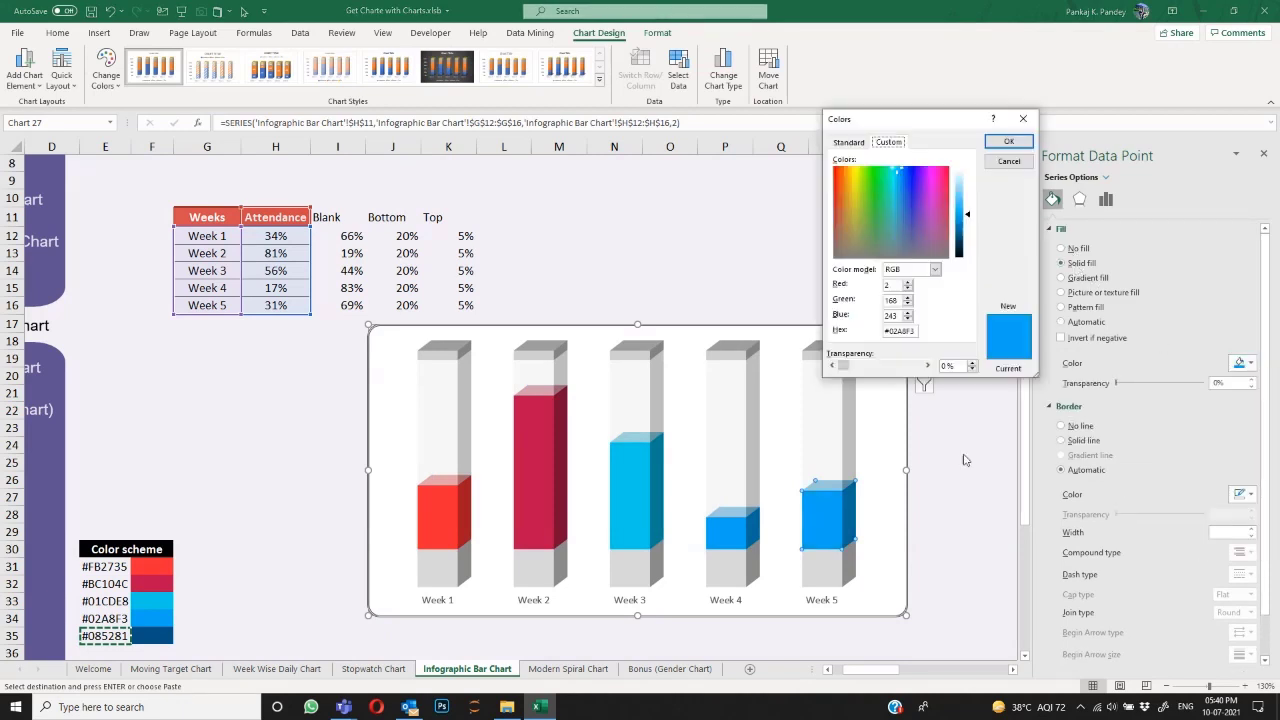
pyautogui.doubleClick(897, 331)
pyautogui.hotkey('ctrl', 'v')
pyautogui.press('Return')
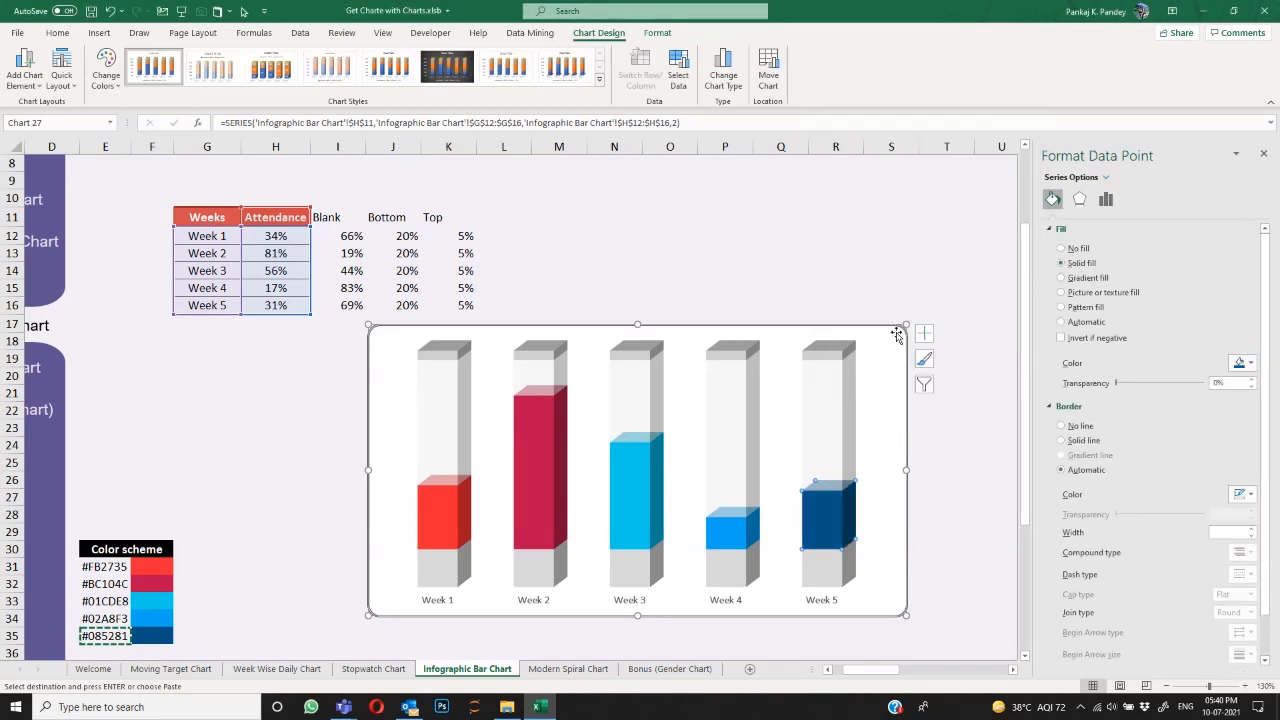
pyautogui.click(900, 545)
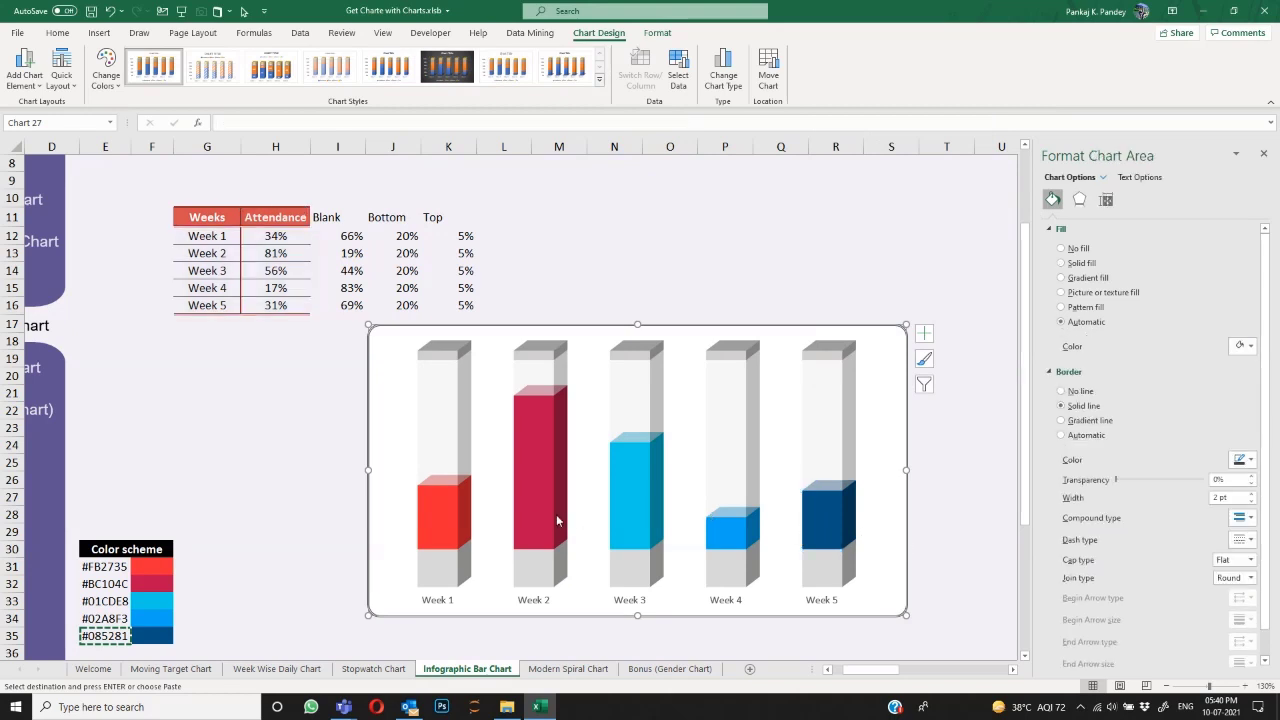
# Step: Try adding data labels to the Bottom series and turning off their Value content
pyautogui.click(441, 580)
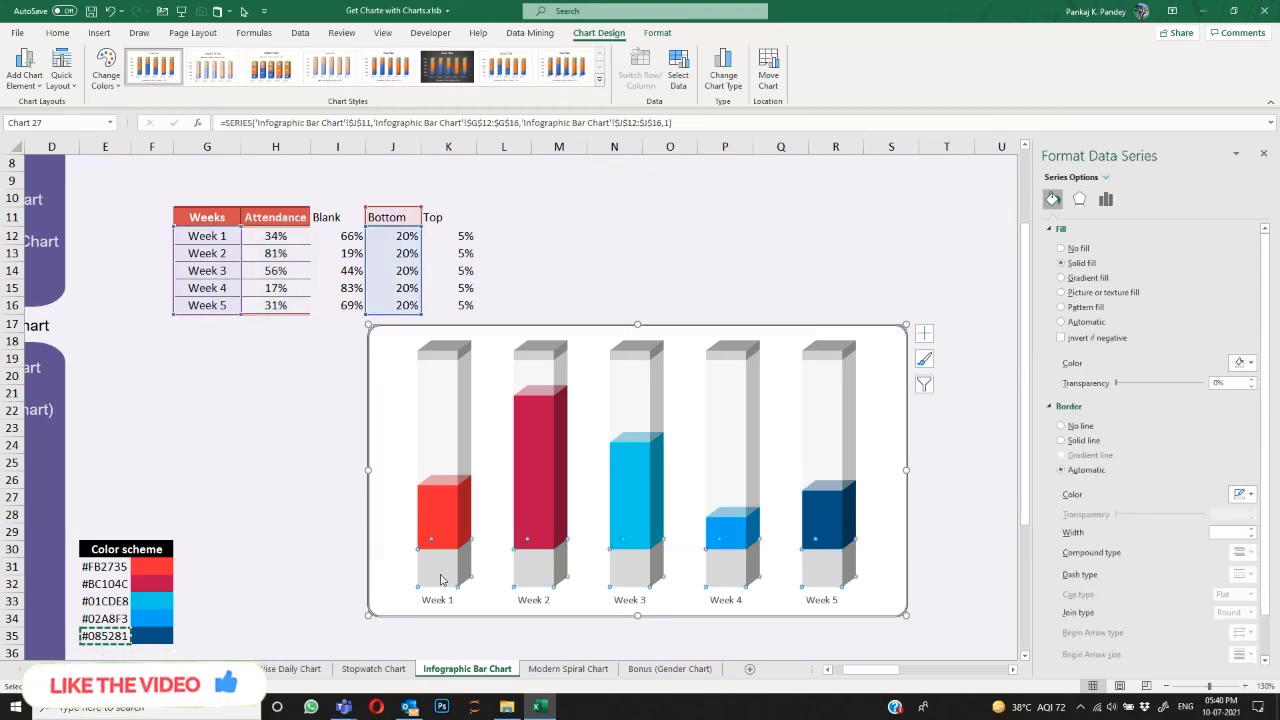
pyautogui.rightClick(441, 580)
pyautogui.click(494, 526)
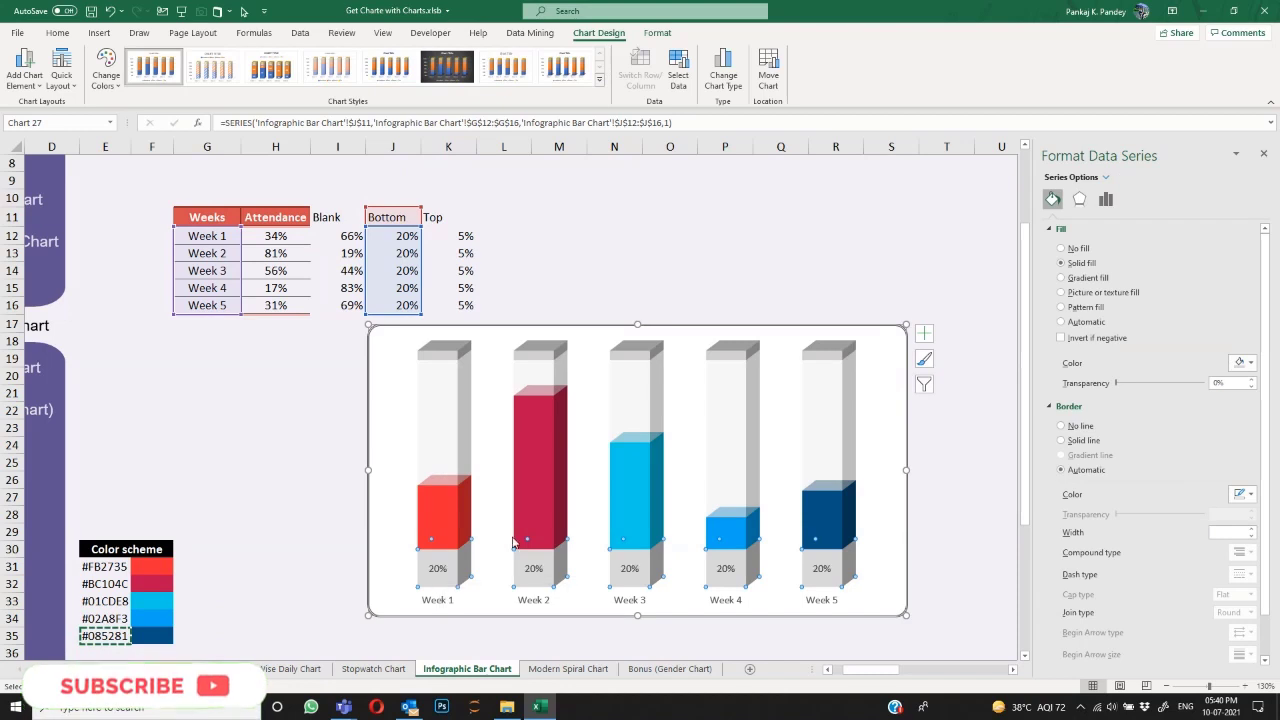
pyautogui.click(535, 570)
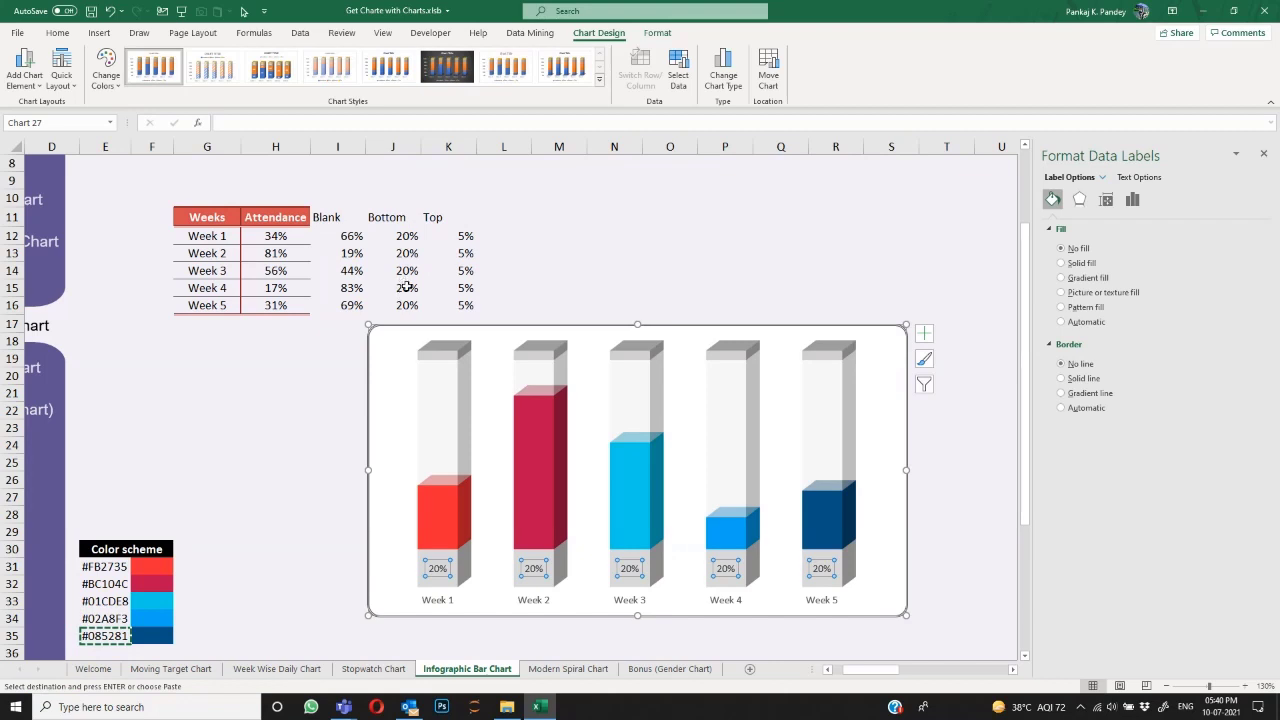
pyautogui.click(57, 34)
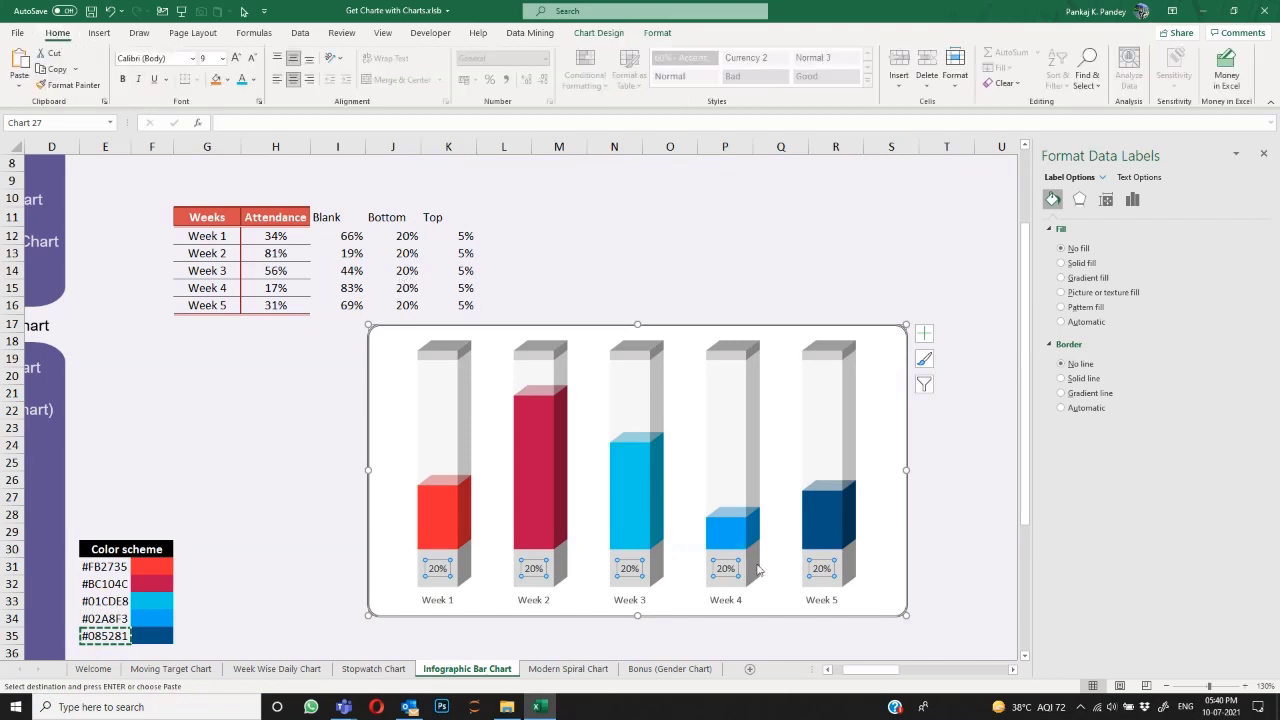
pyautogui.rightClick(821, 568)
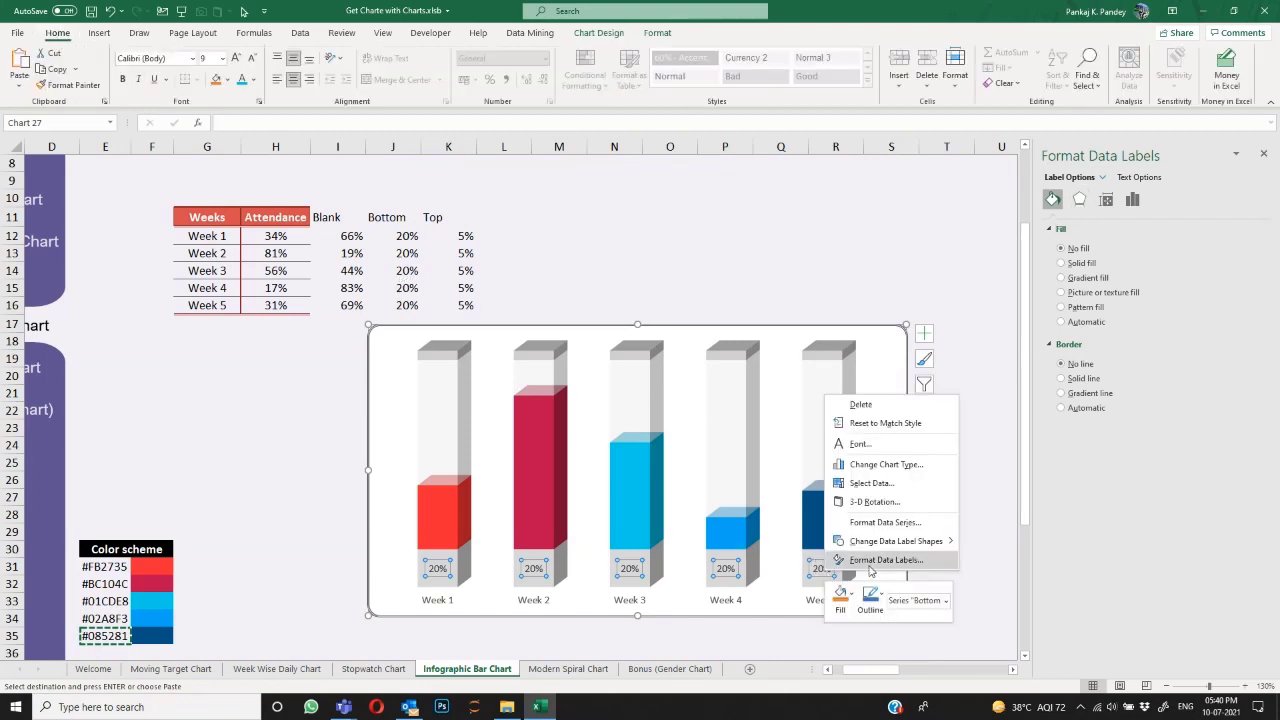
pyautogui.click(860, 540)
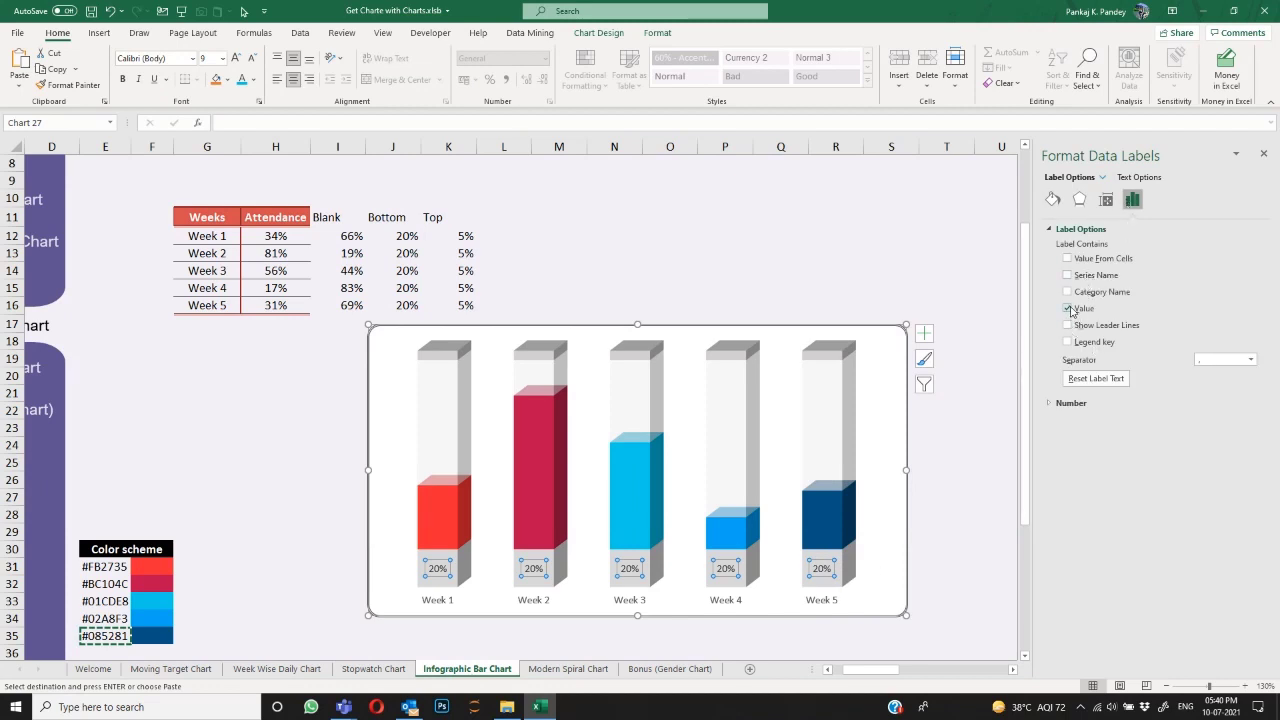
pyautogui.click(1068, 309)
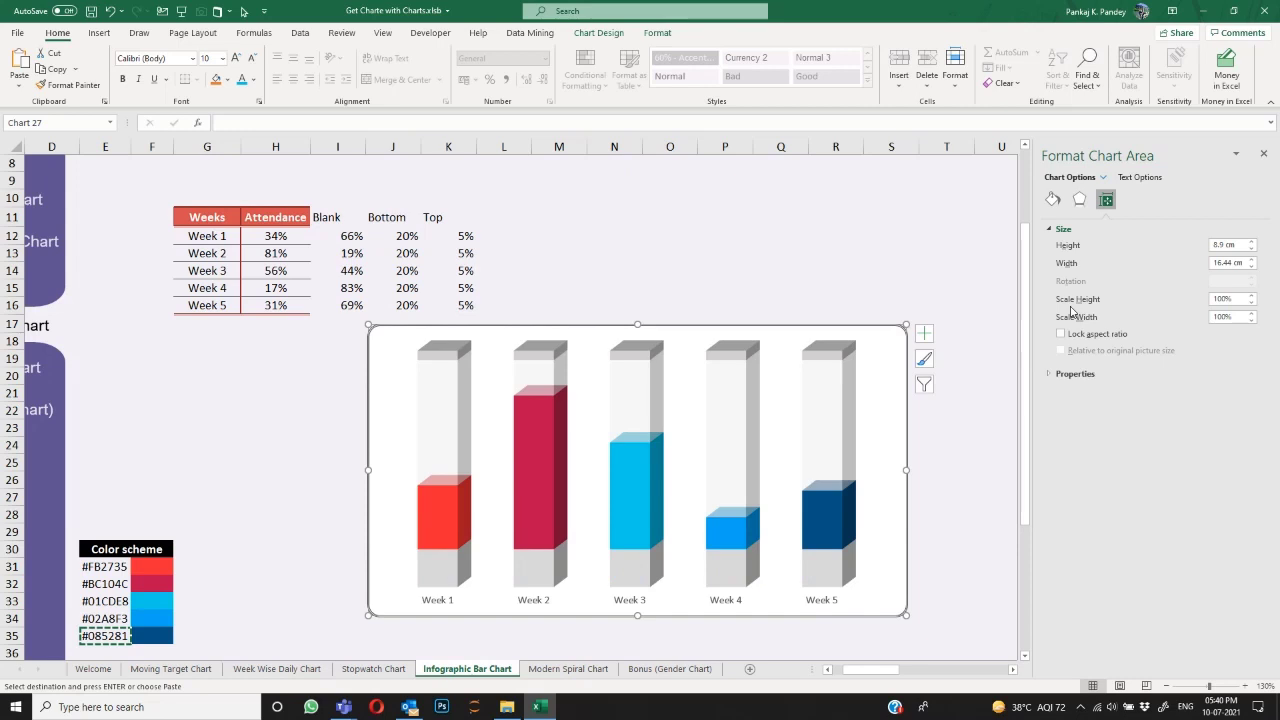
# Step: Add data labels to the Bottom series again and select them, keeping their Value content on
pyautogui.click(730, 566)
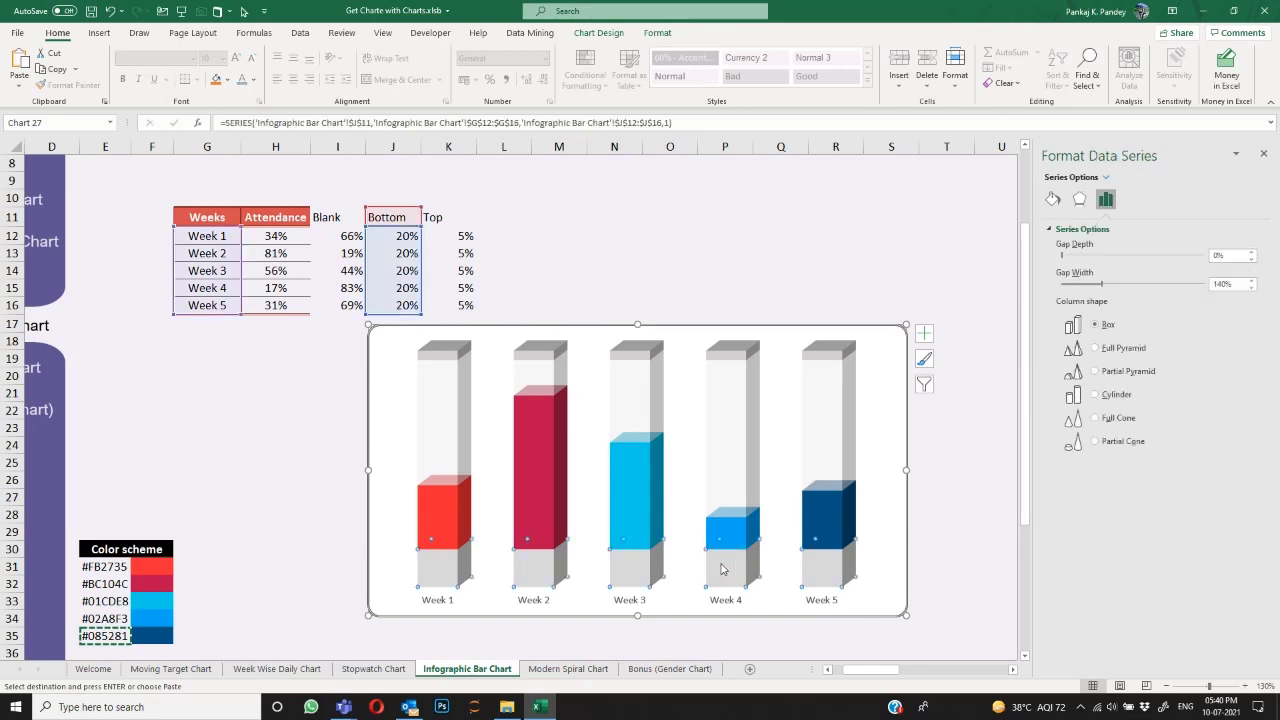
pyautogui.rightClick(730, 566)
pyautogui.click(795, 517)
pyautogui.click(822, 568)
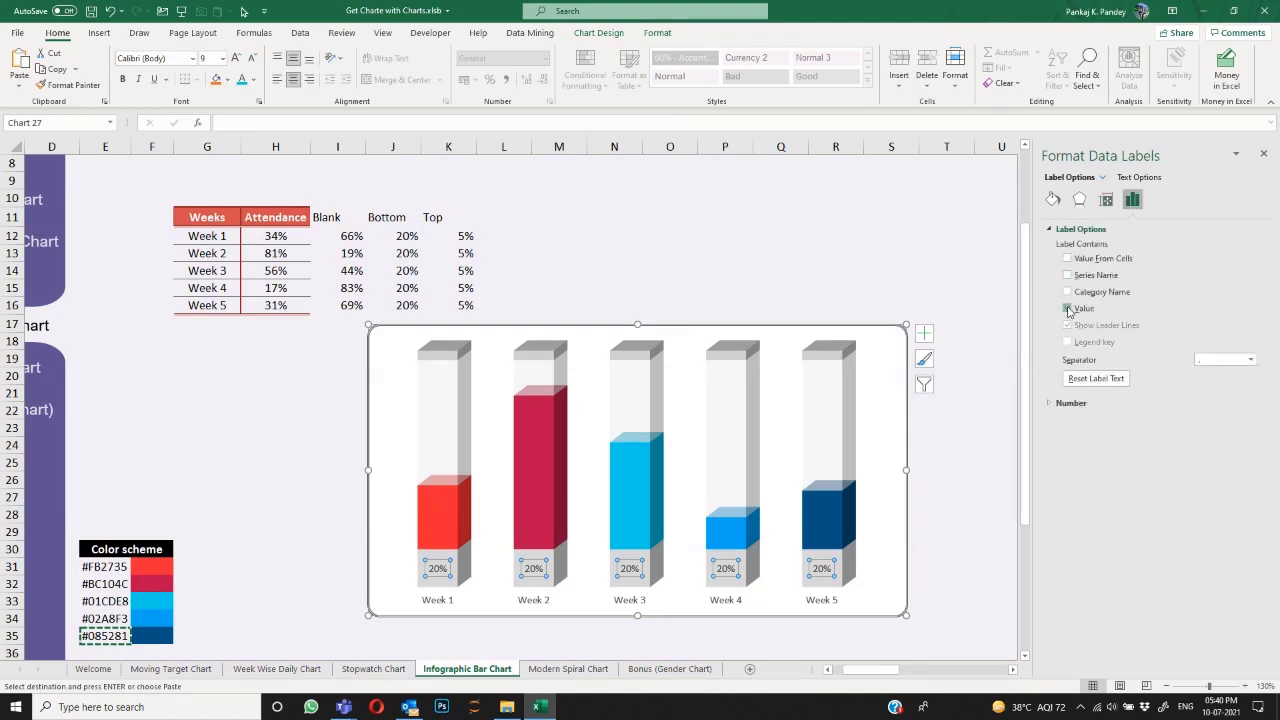
pyautogui.click(1067, 308)
pyautogui.click(1067, 308)
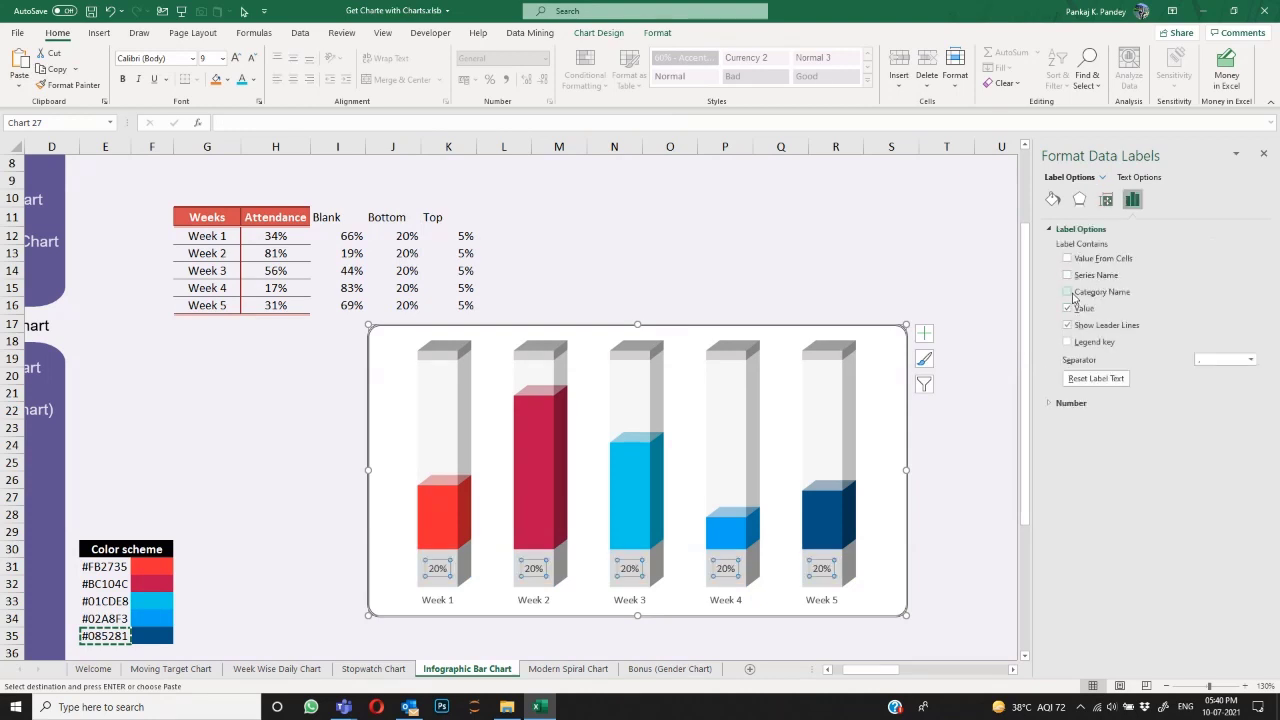
# Step: Make the Bottom labels show the Attendance percentages from cells H12:H16, without their own Value and without leader lines
pyautogui.click(1067, 258)
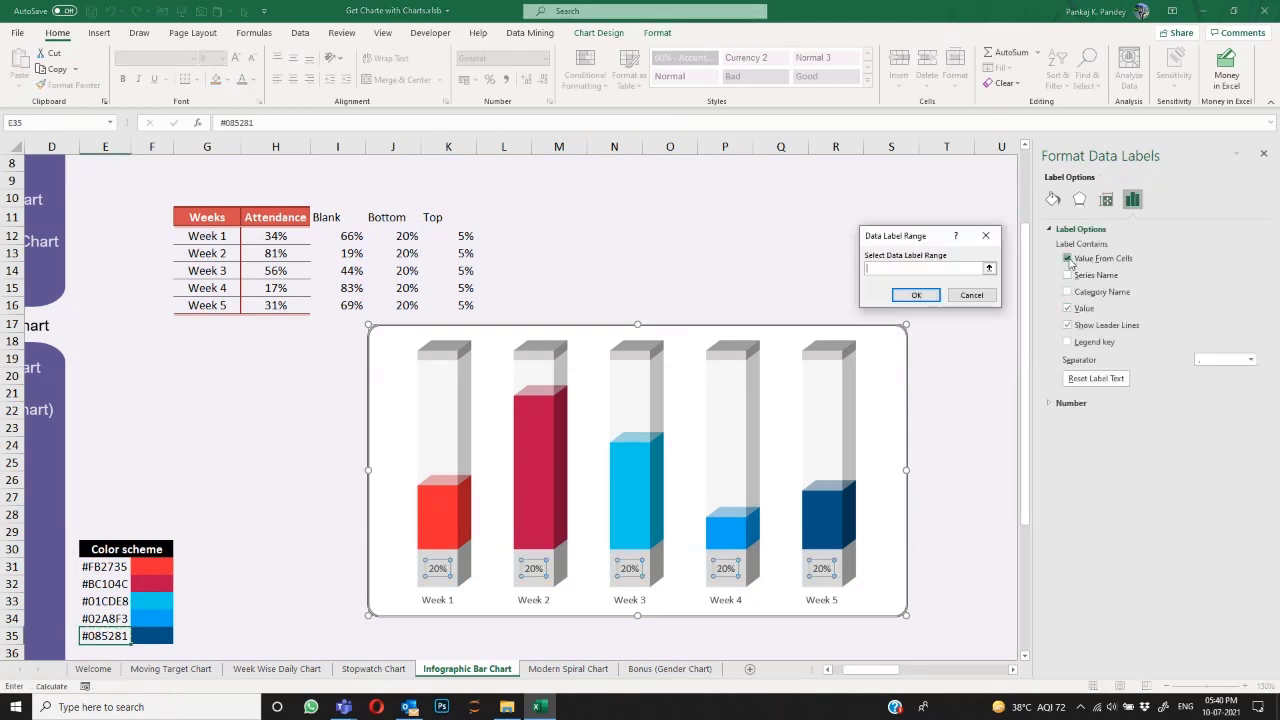
pyautogui.moveTo(275, 236); pyautogui.dragTo(275, 305)
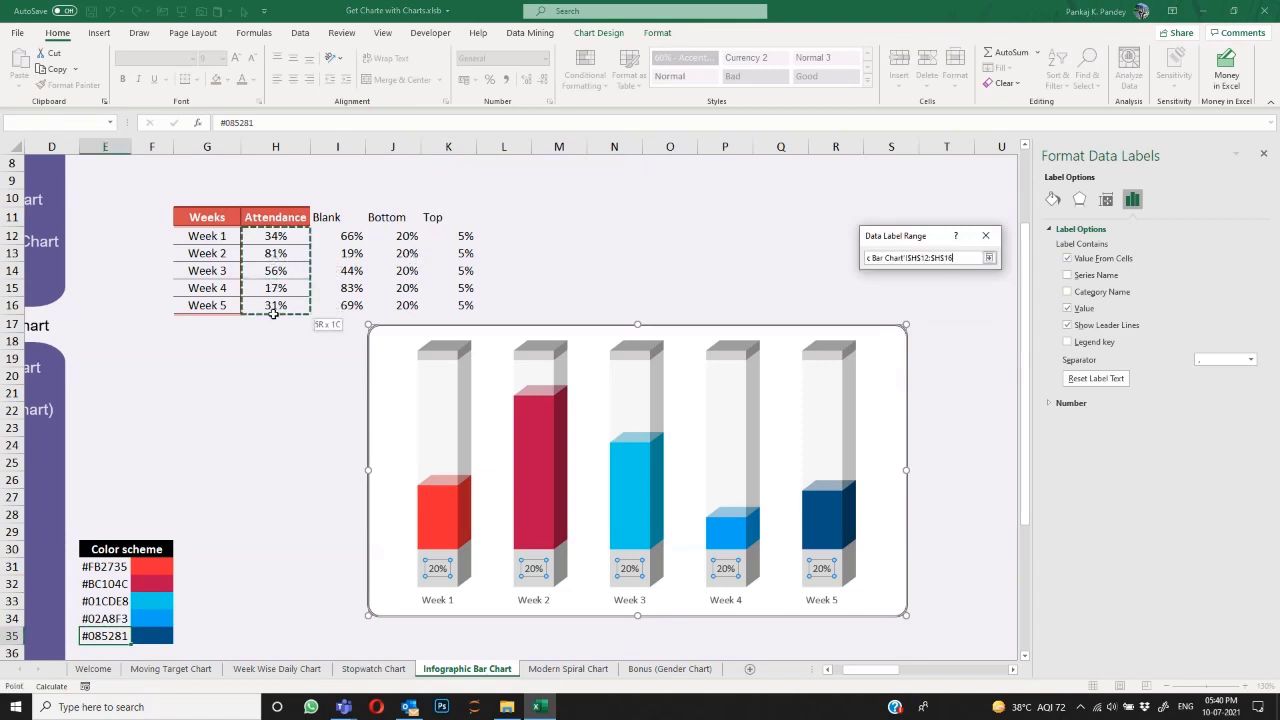
pyautogui.click(898, 297)
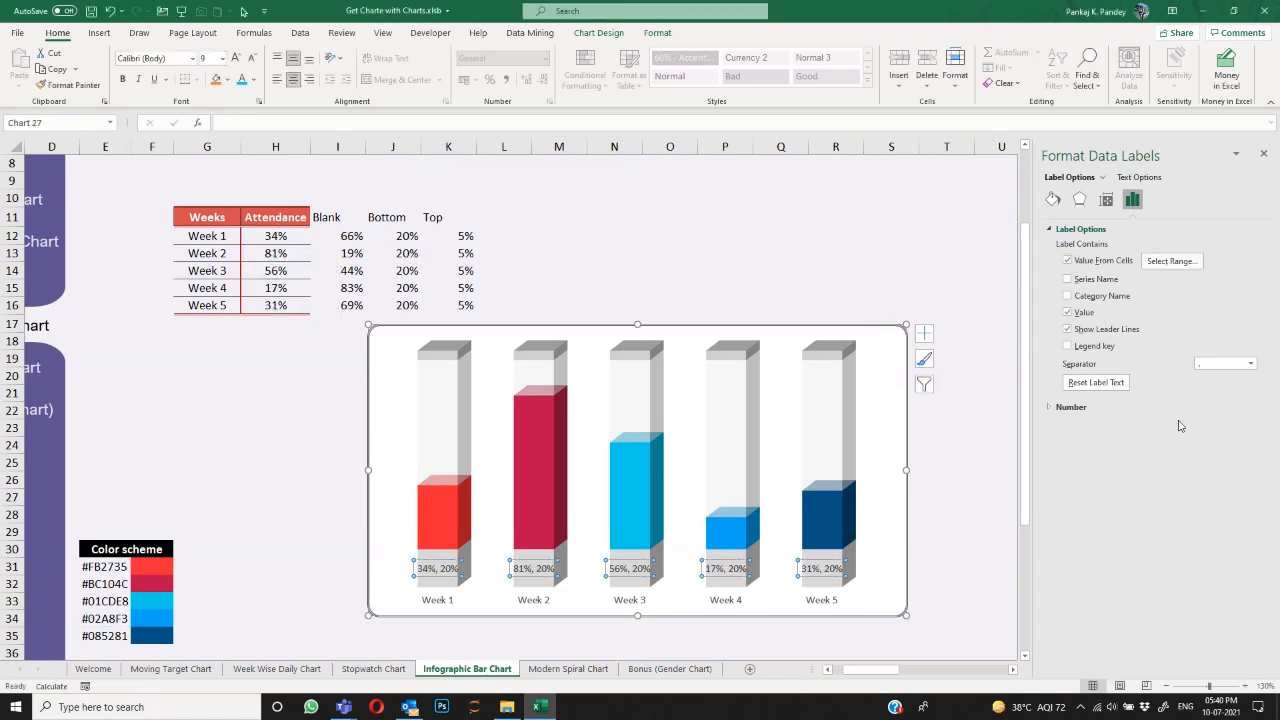
pyautogui.click(1067, 312)
pyautogui.click(1067, 329)
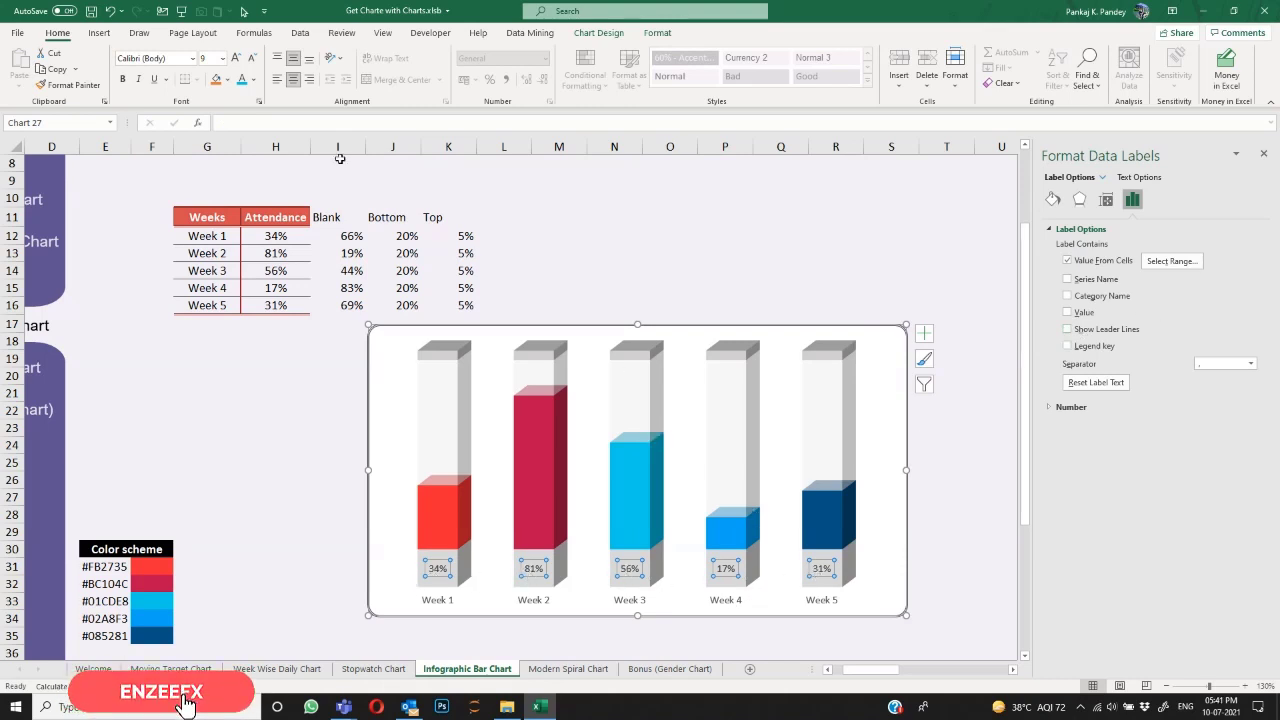
# Step: Open the font name of the Bottom series' data labels for editing
pyautogui.click(164, 60)
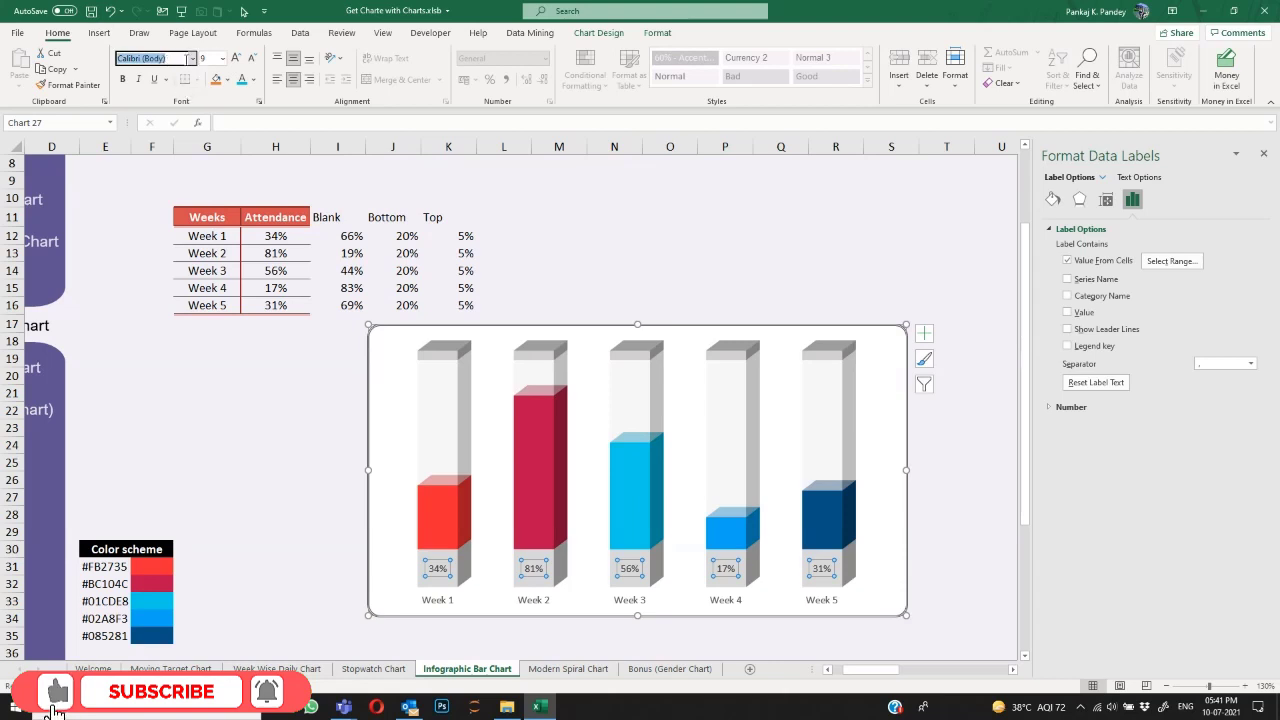